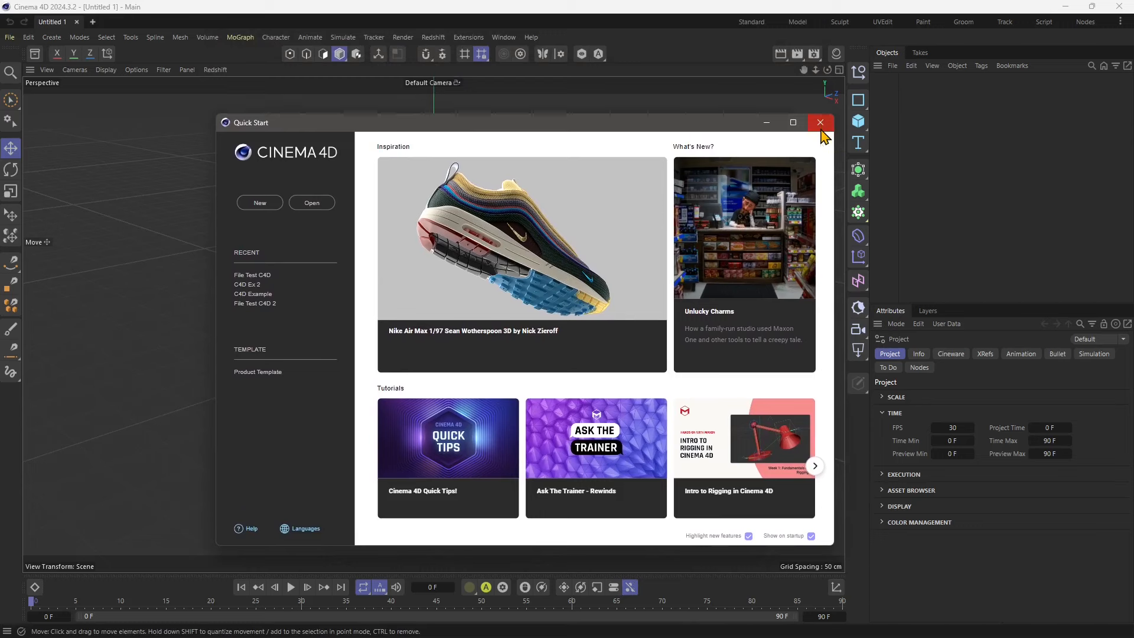
Dismiss the Quick Start window and review the available renderers and the basic Redshift options in the render settings
click(821, 124)
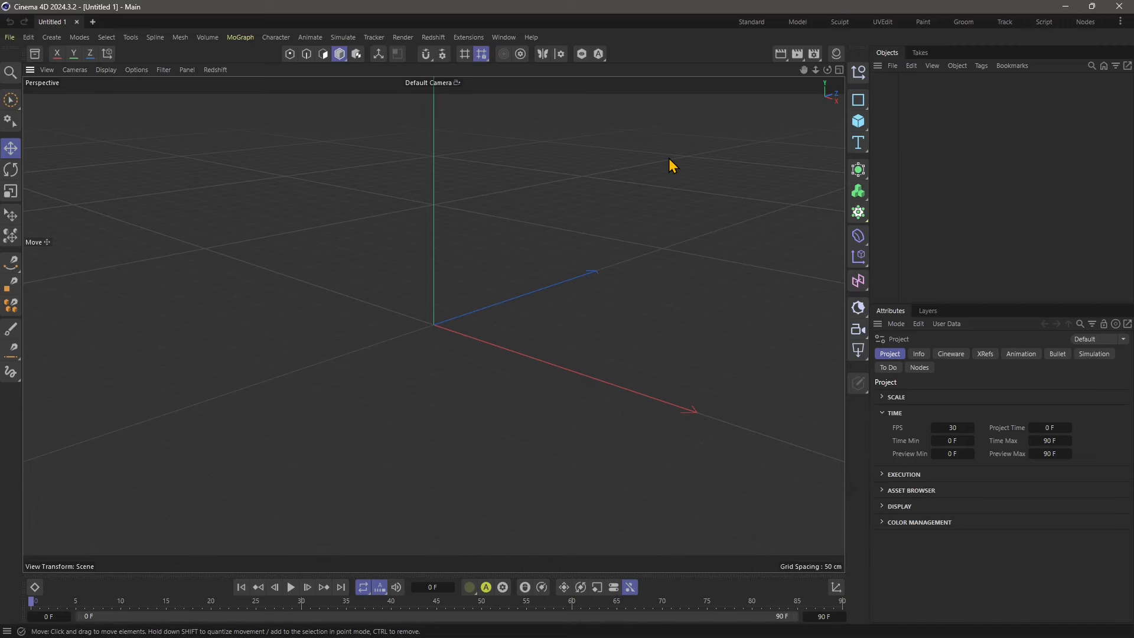
click(815, 54)
drag(837, 44, 257, 100)
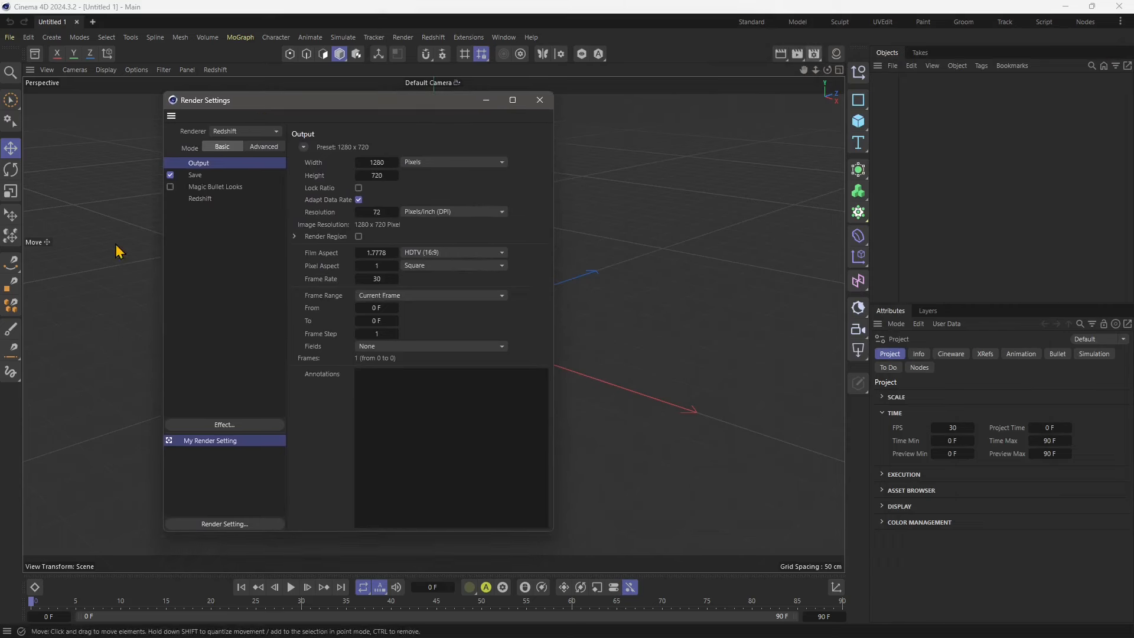
click(195, 200)
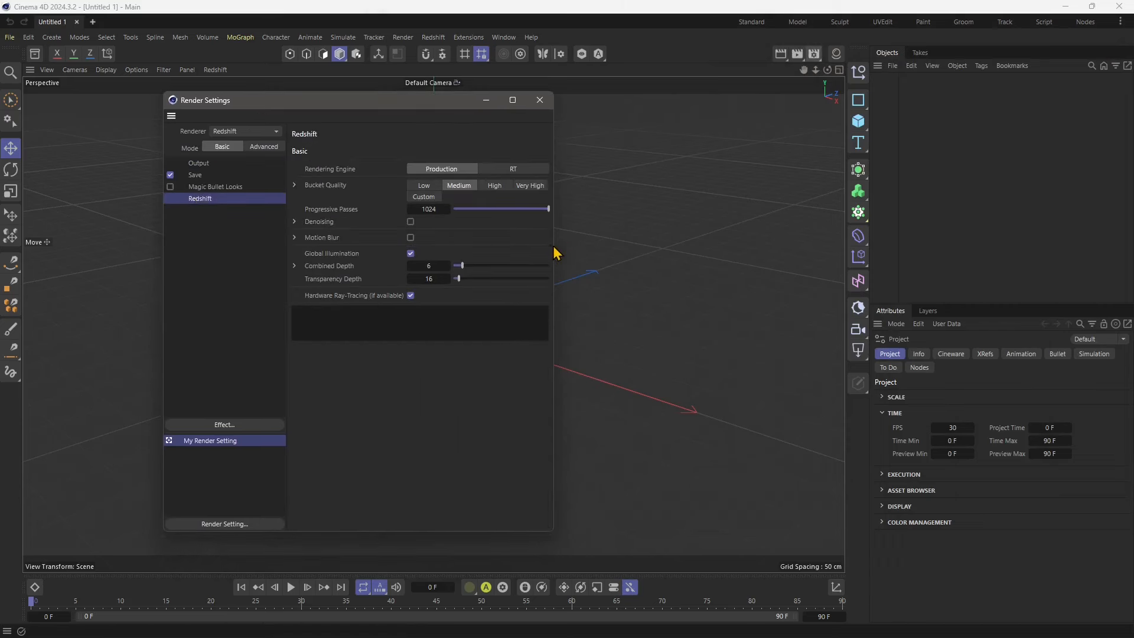
drag(554, 245, 899, 270)
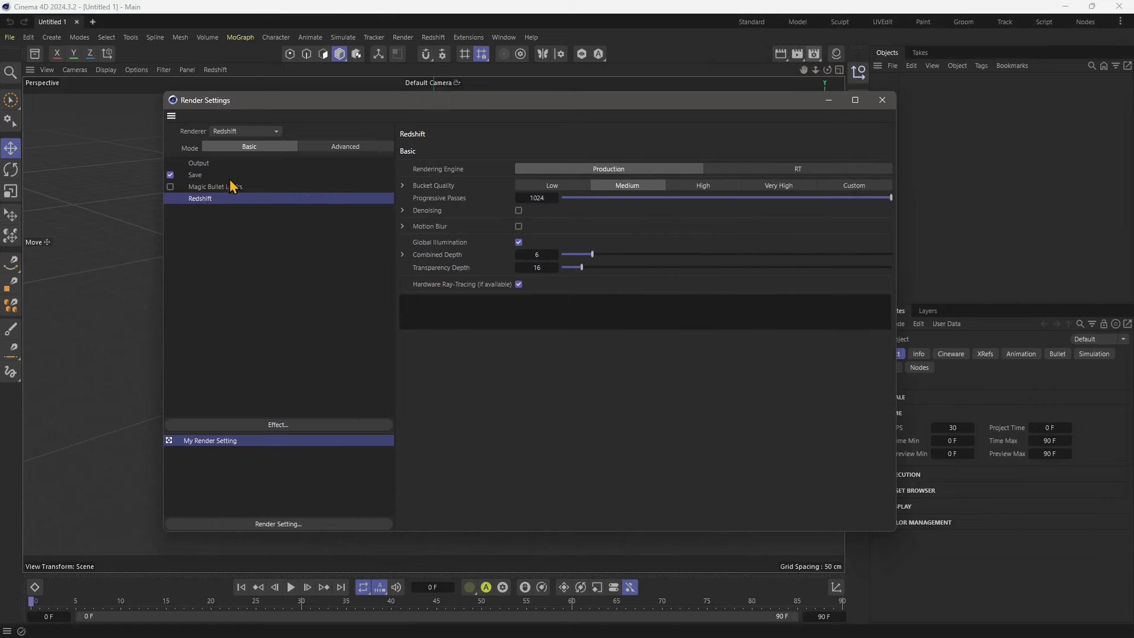
click(226, 134)
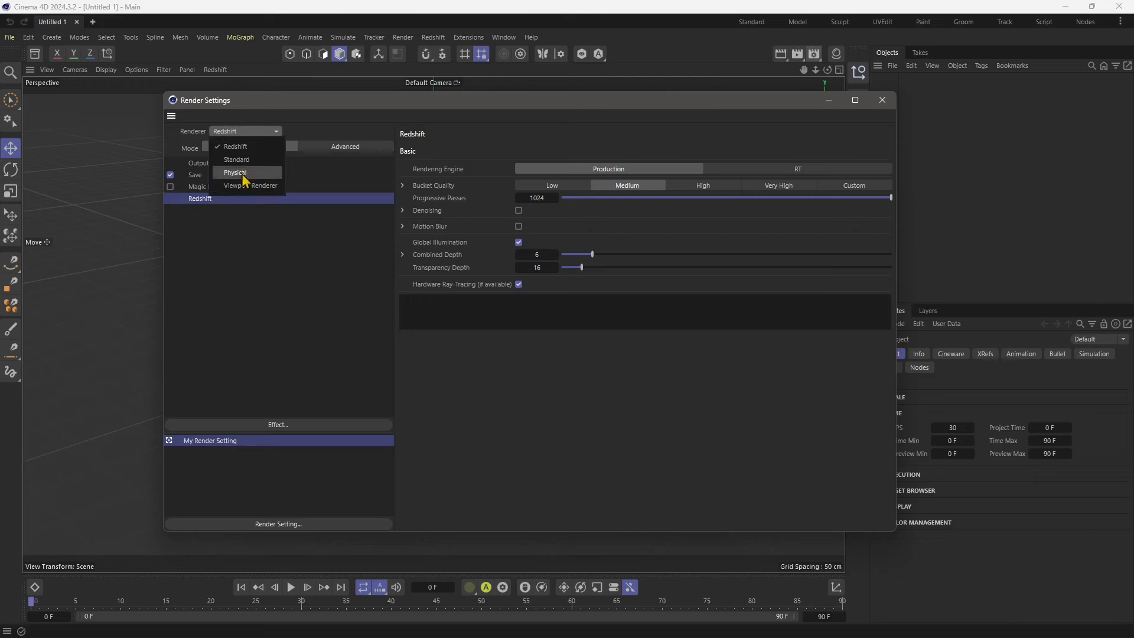
click(293, 117)
drag(258, 100, 256, 96)
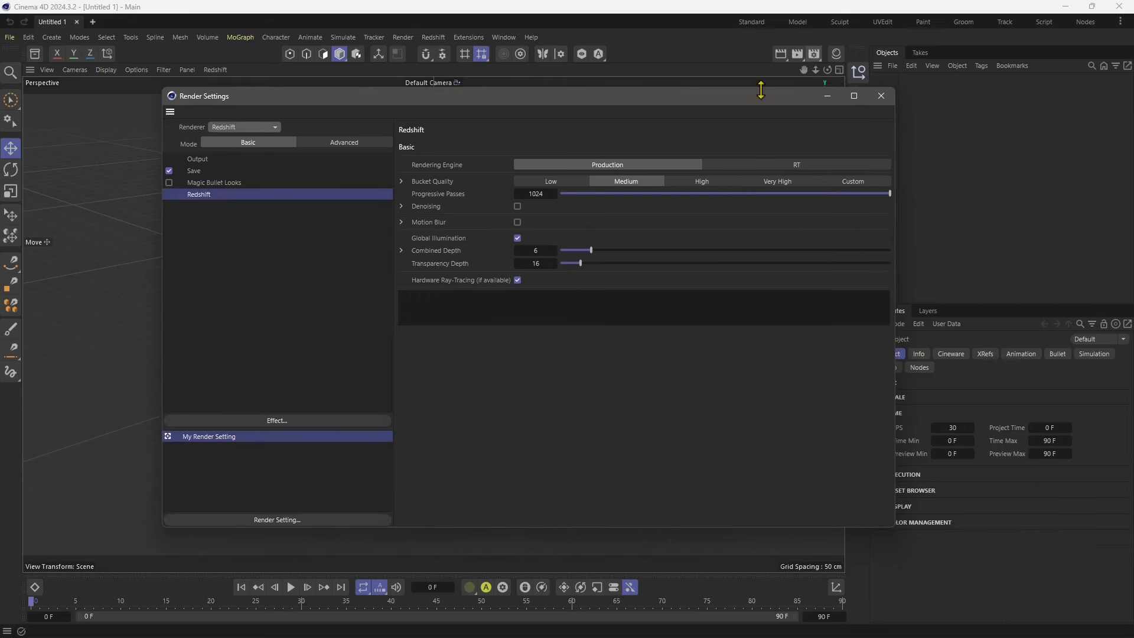
click(881, 97)
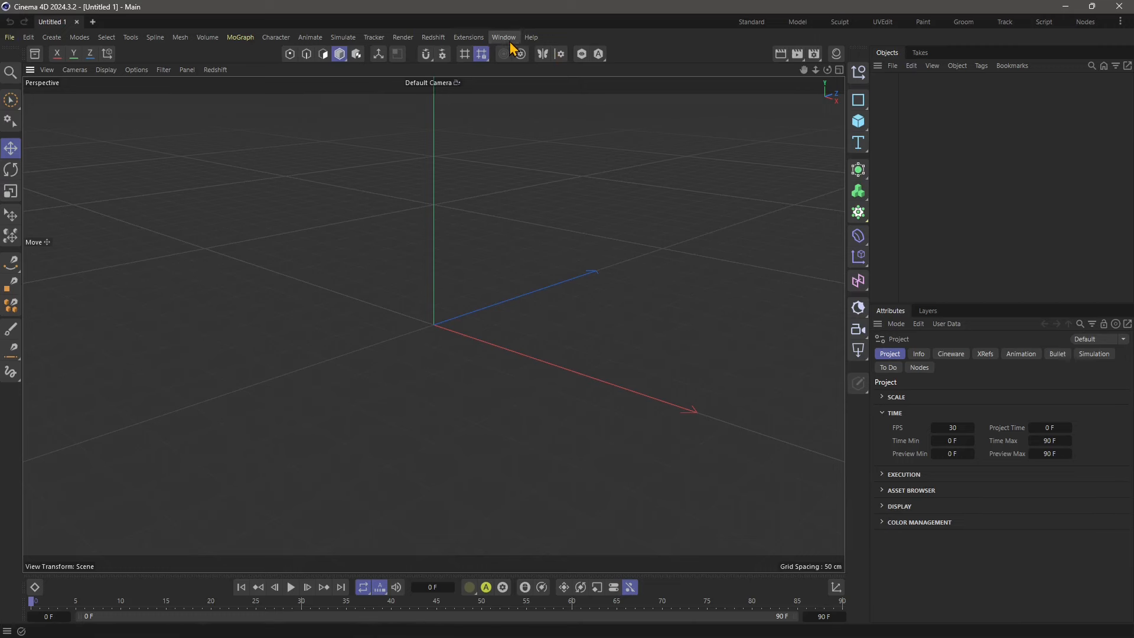
Detach the main Redshift menu as a floating palette and place it over the viewport
click(437, 41)
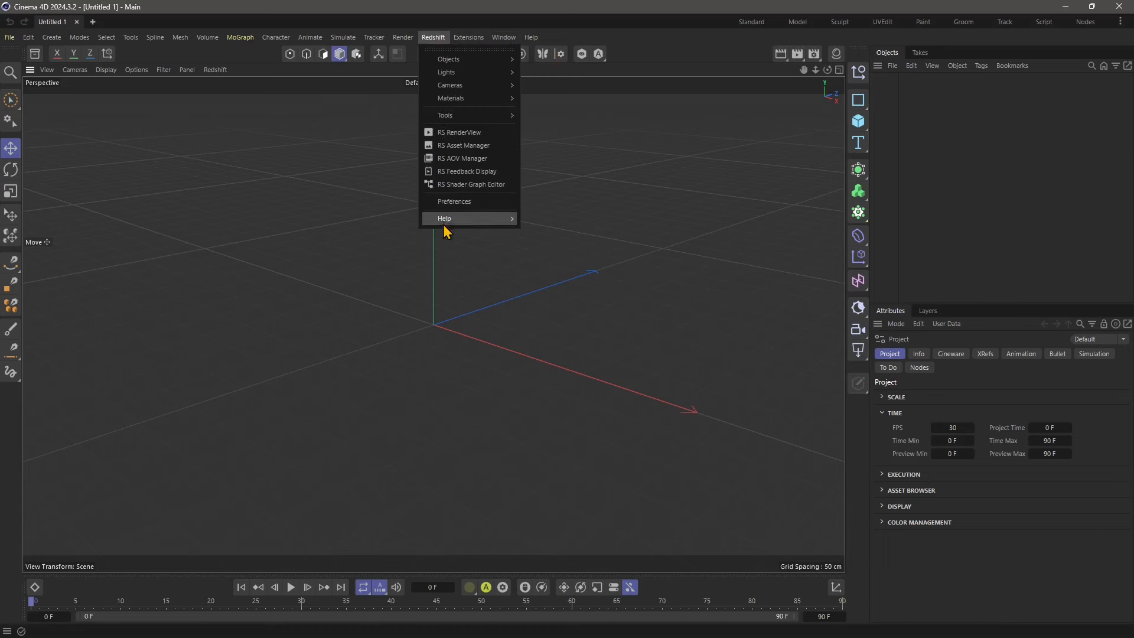
mouse_move(453, 61)
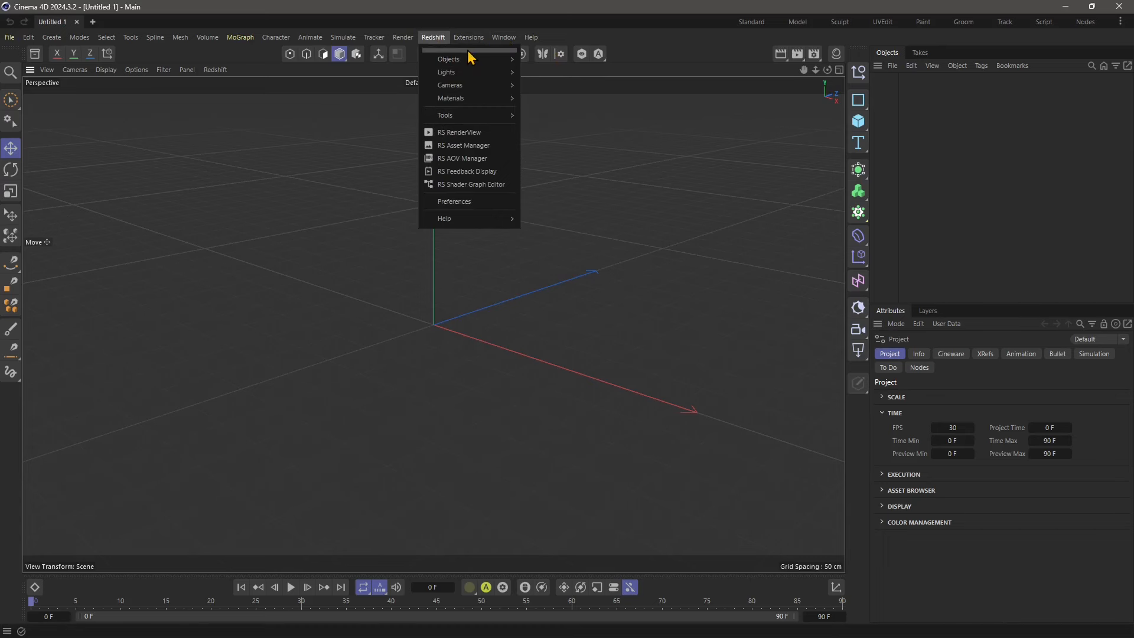
click(470, 50)
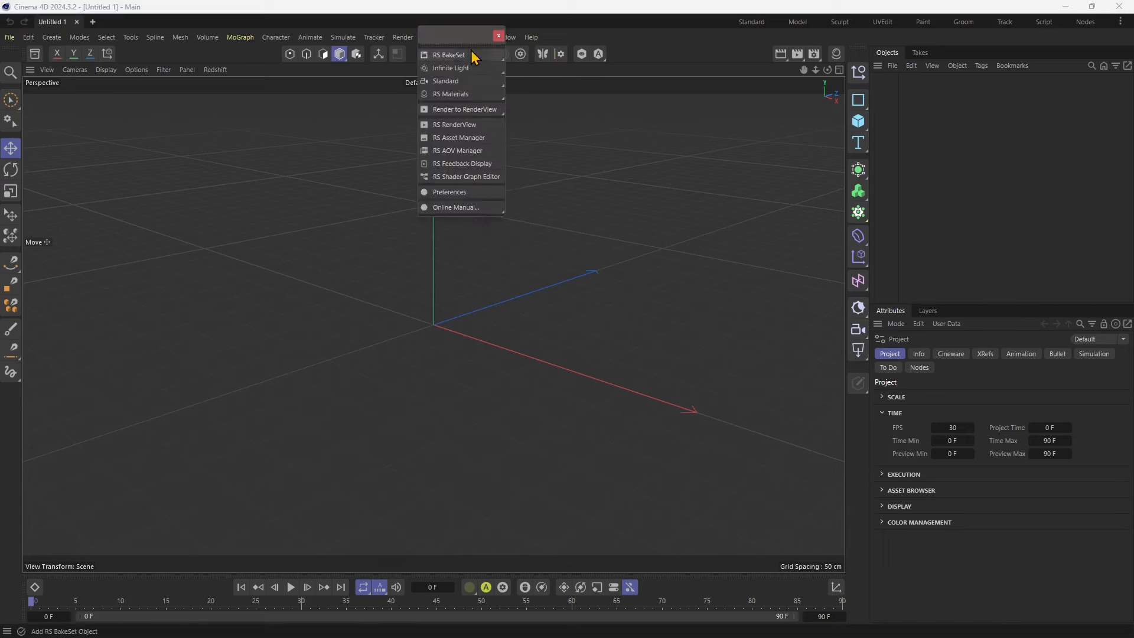
drag(472, 53, 571, 118)
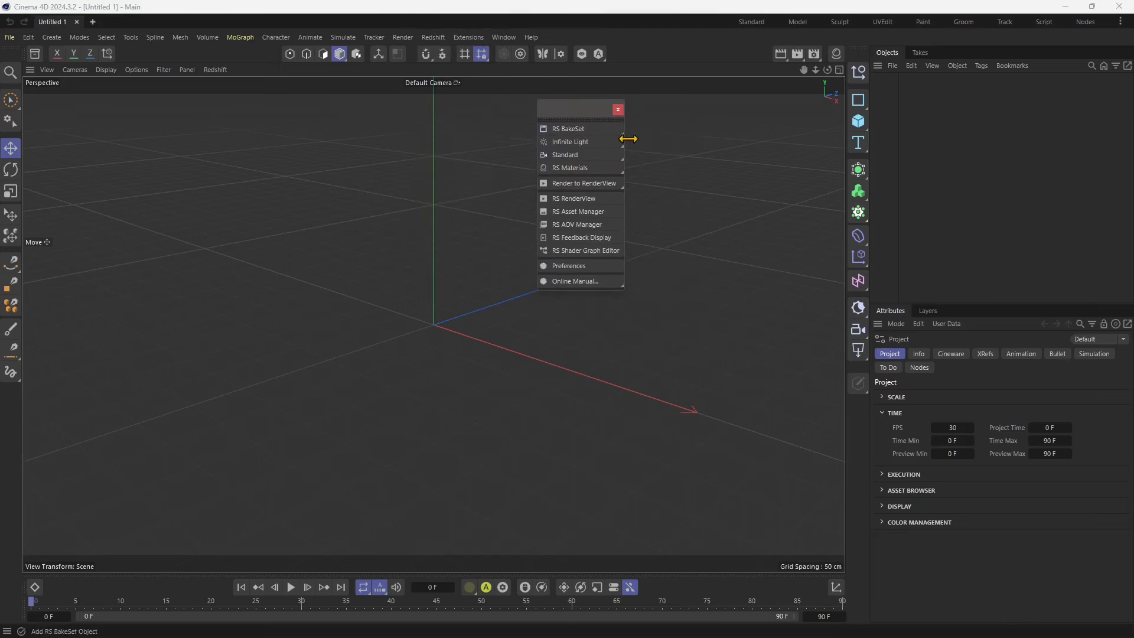
drag(626, 142, 661, 151)
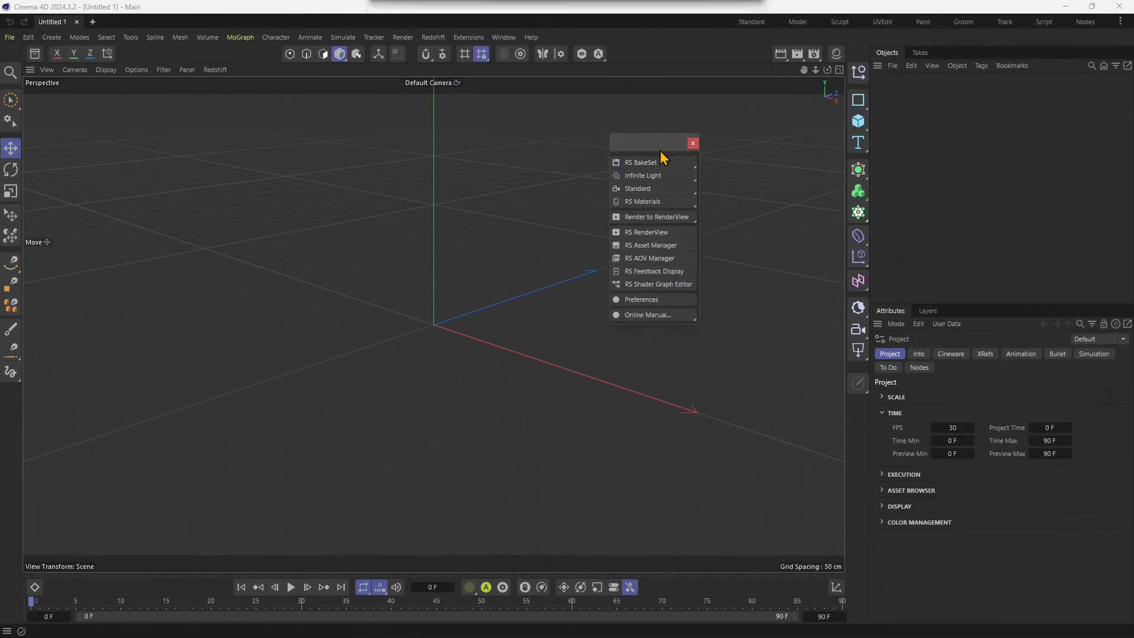
click(433, 37)
mouse_move(403, 37)
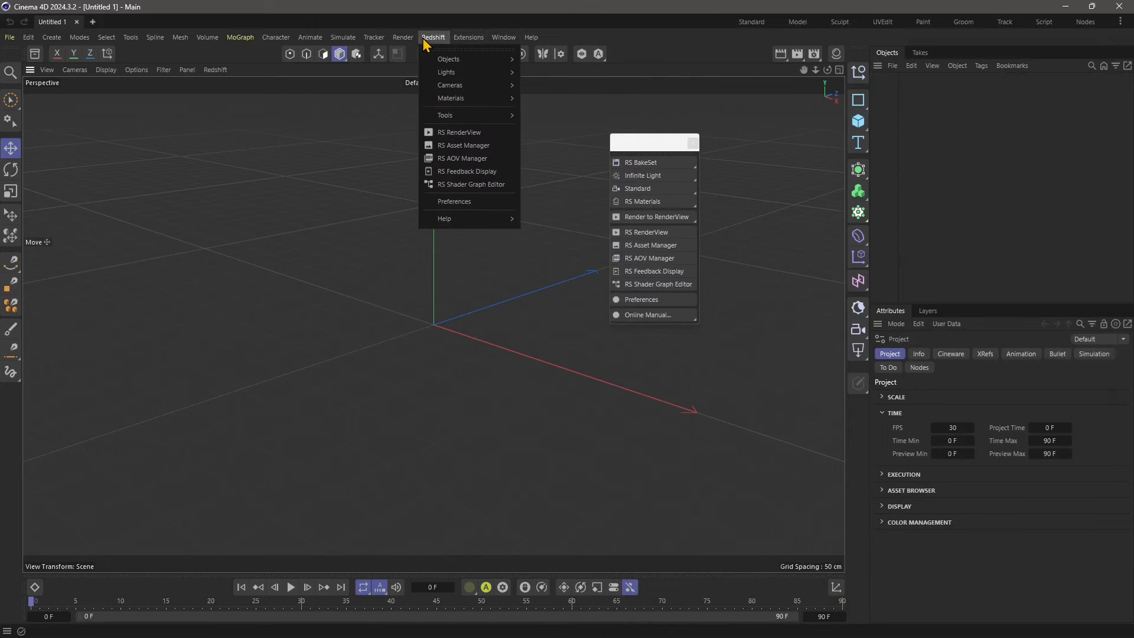
click(633, 116)
drag(638, 144, 628, 125)
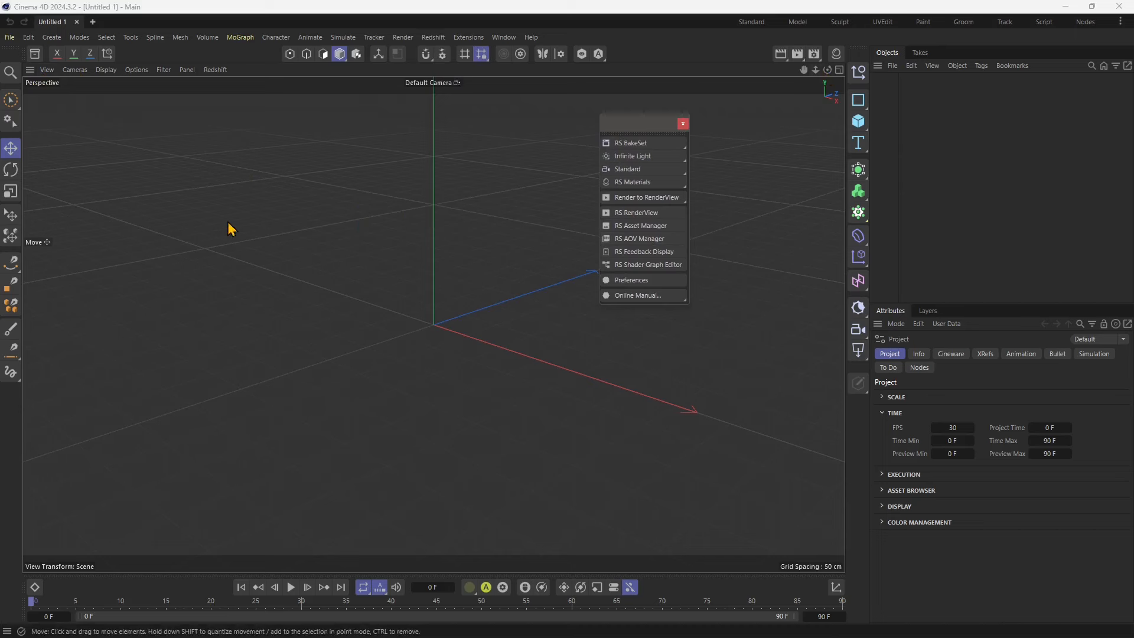
Detach the viewport's own Redshift menu as a second floating palette beside the first one
click(217, 71)
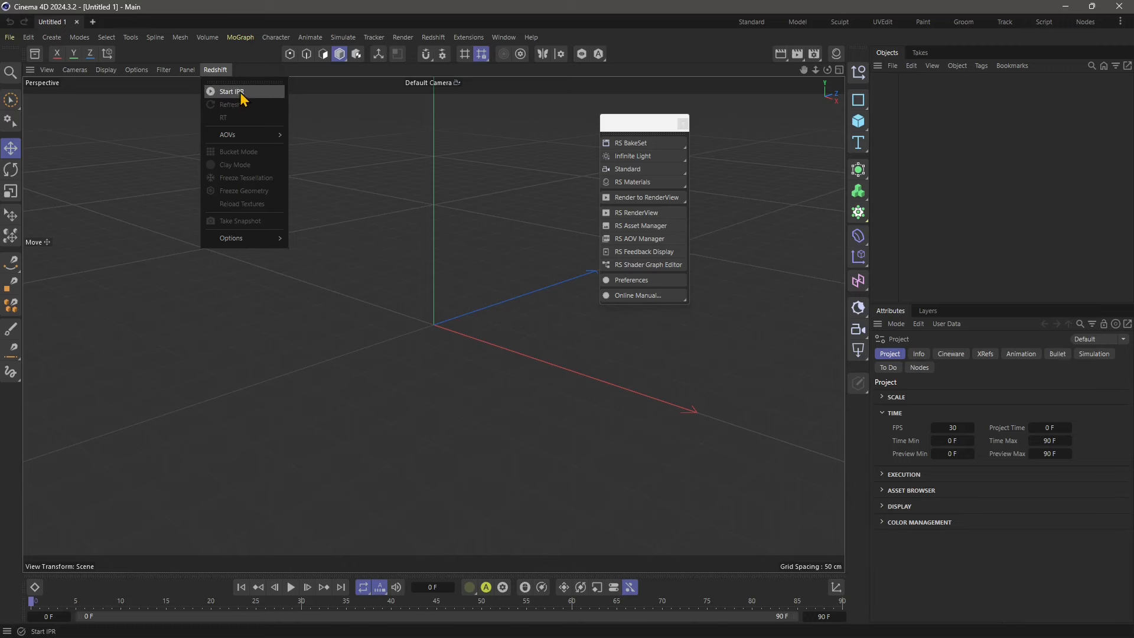
click(228, 82)
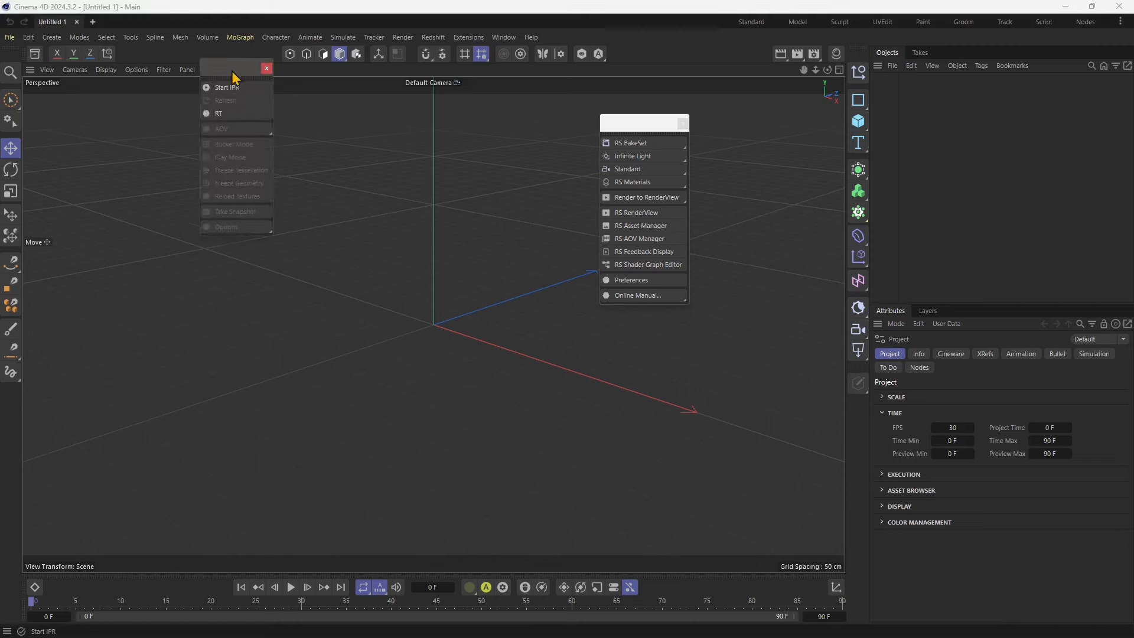
drag(234, 77, 735, 130)
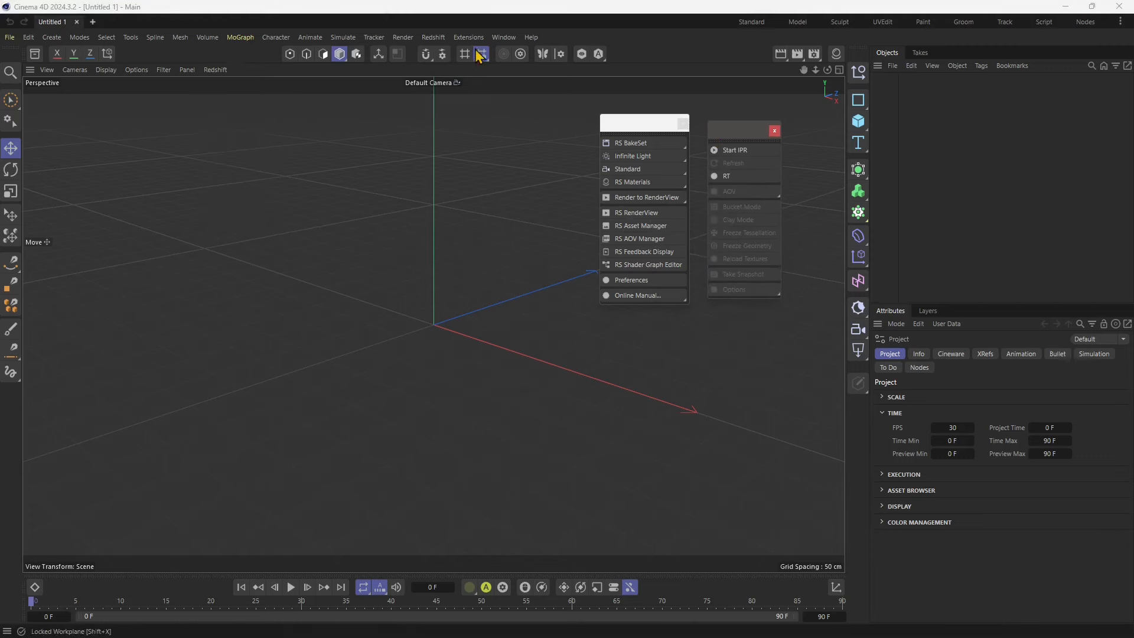
Compare the two Redshift menus and stack their floating palettes along the viewport's edge, with the IPR palette above
click(438, 37)
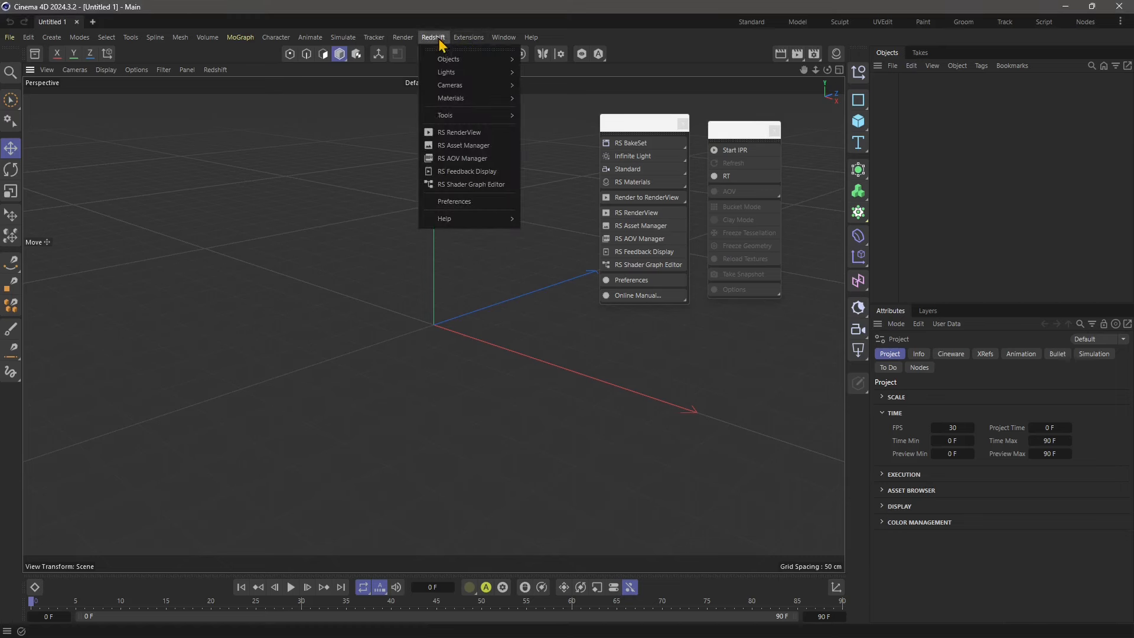
click(208, 69)
click(213, 70)
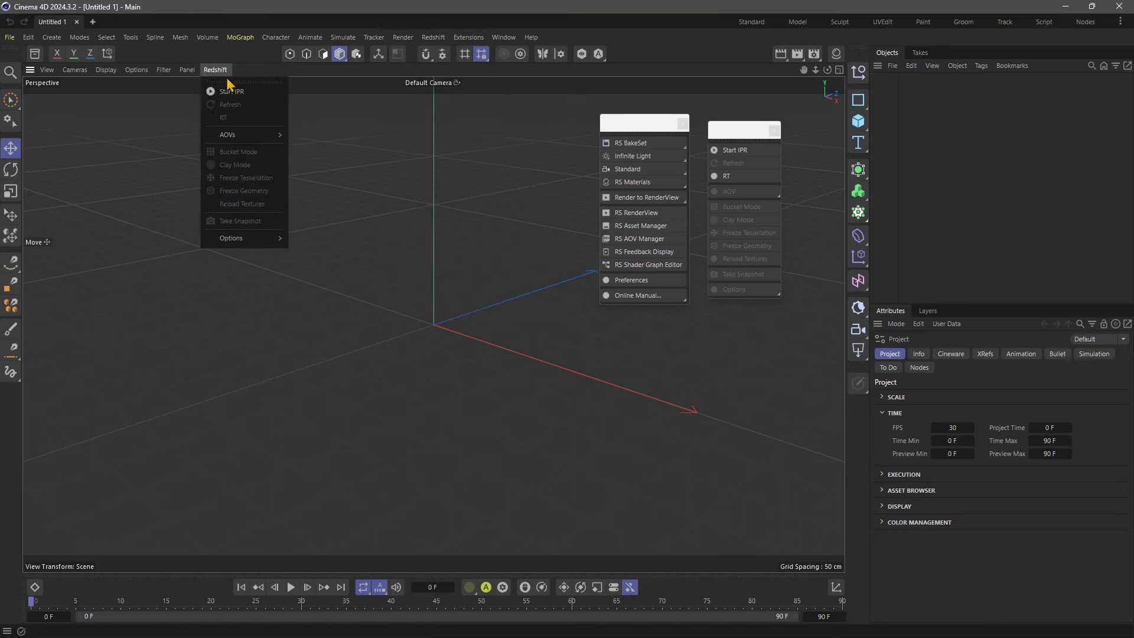
click(218, 71)
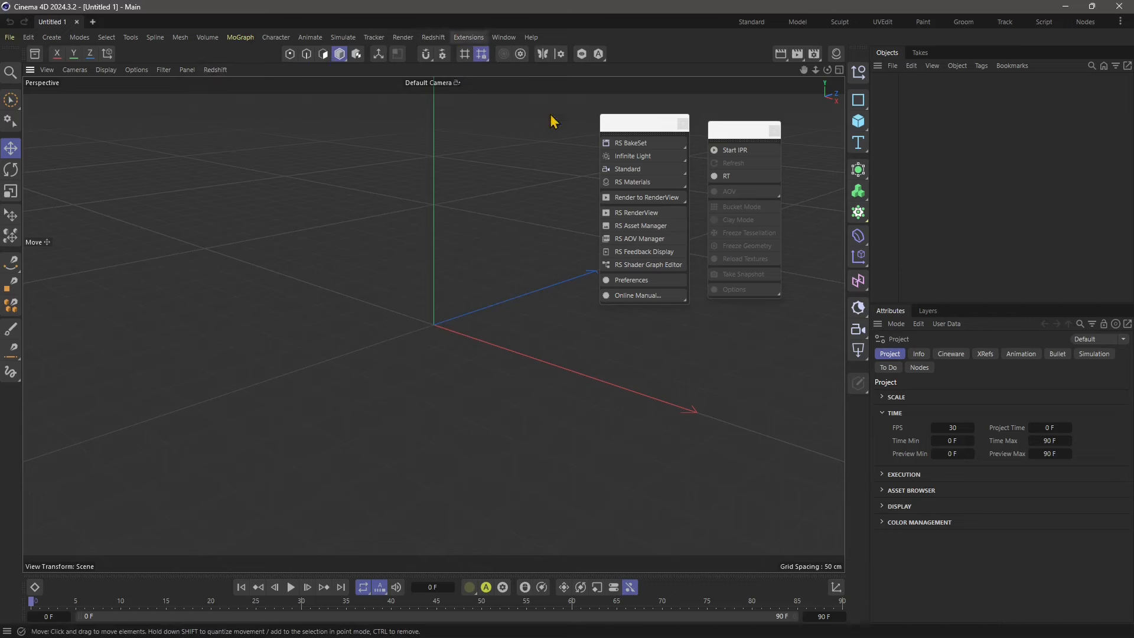
drag(628, 126, 779, 343)
drag(745, 141, 768, 131)
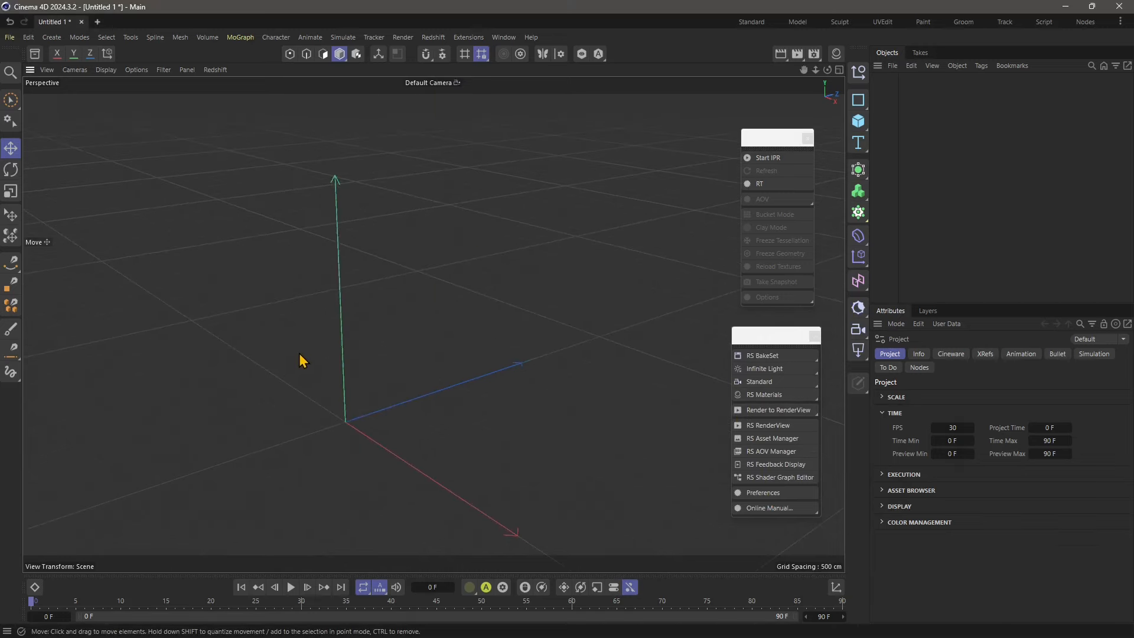
Look at the four-view layout, activate the individual views, and return to the full perspective view
middle_click(353, 356)
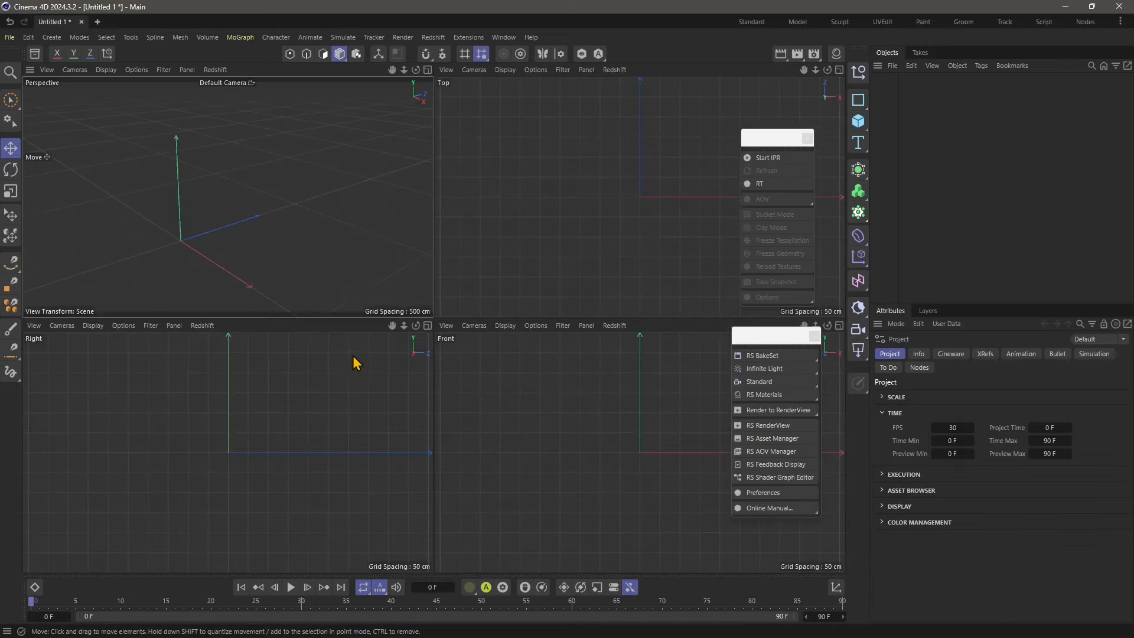
click(543, 410)
click(520, 236)
click(289, 455)
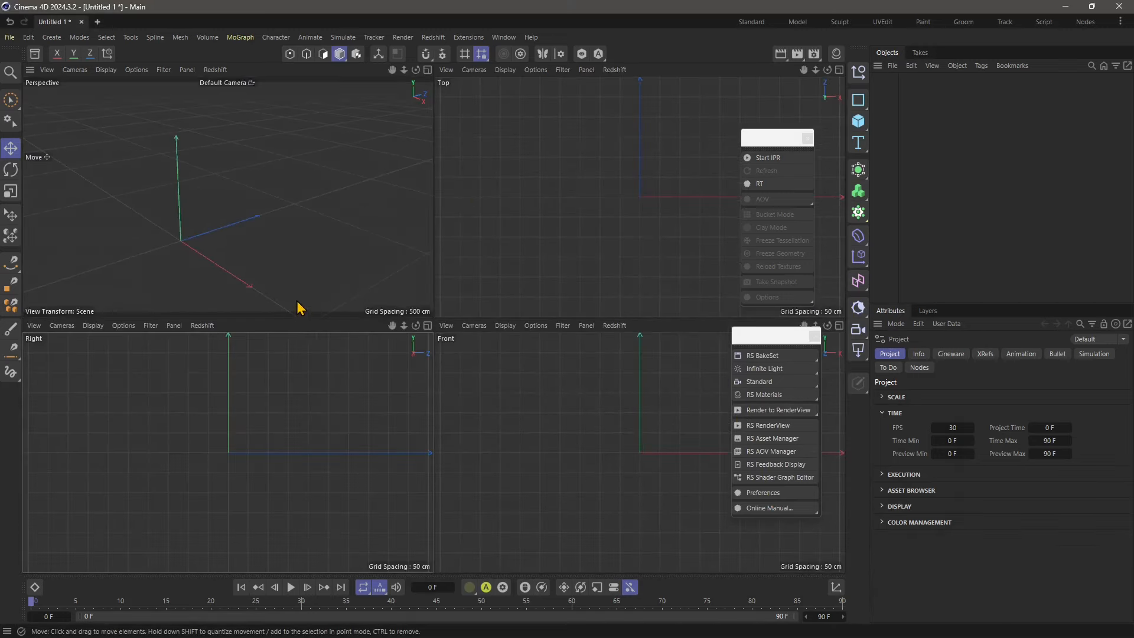
click(301, 298)
middle_click(277, 234)
alt+drag(383, 352, 394, 383)
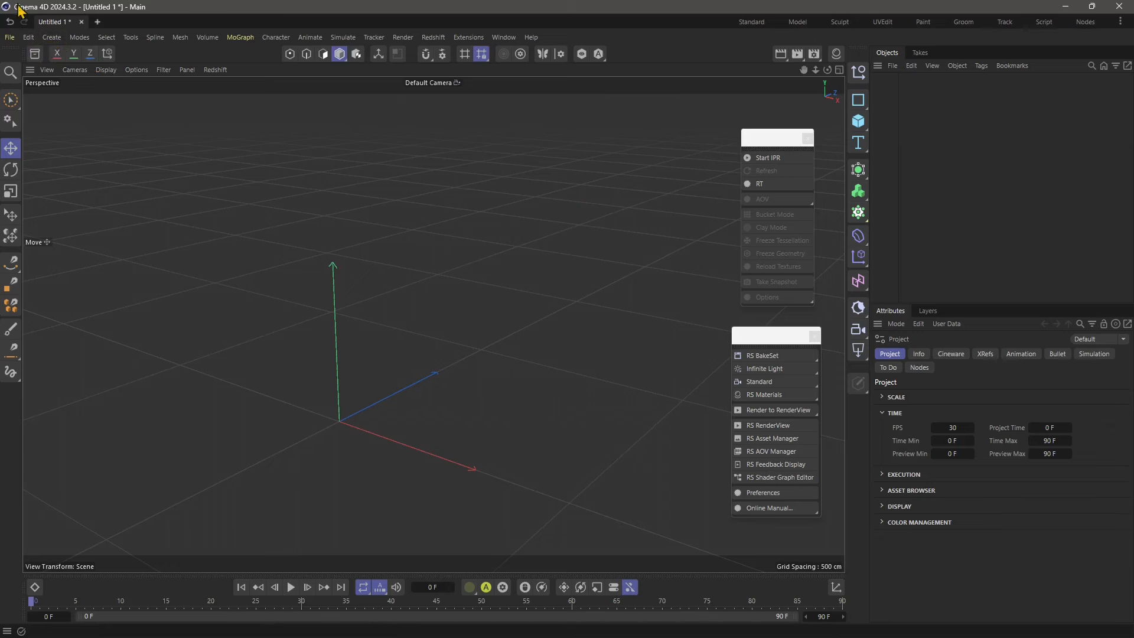
Create a mesh Text object in the scene and toggle it off and back on
click(52, 39)
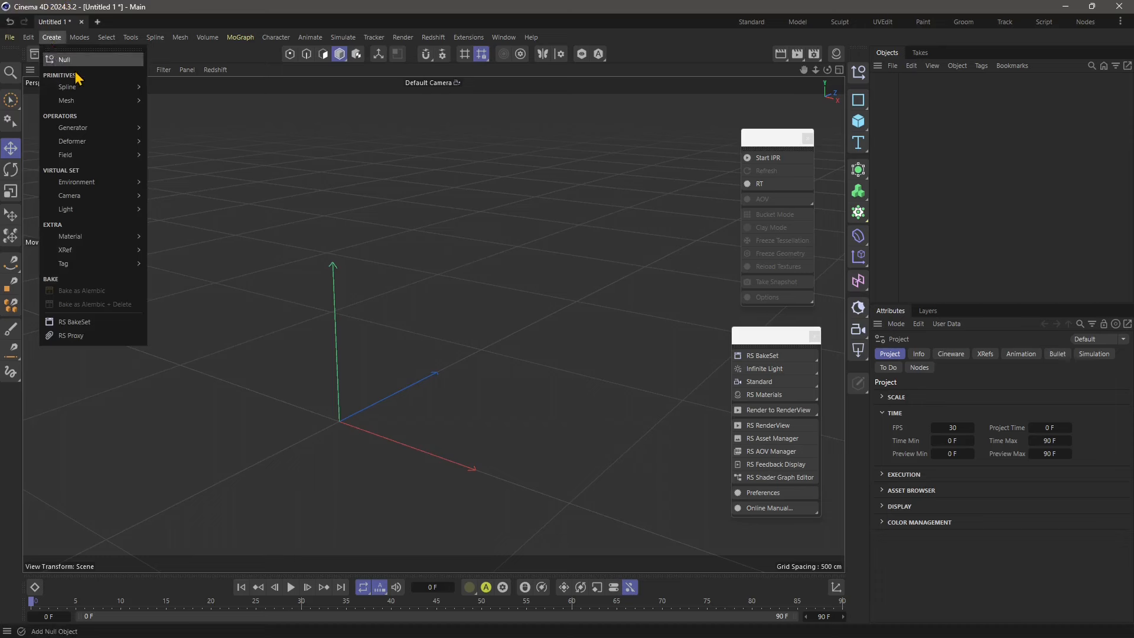
mouse_move(79, 89)
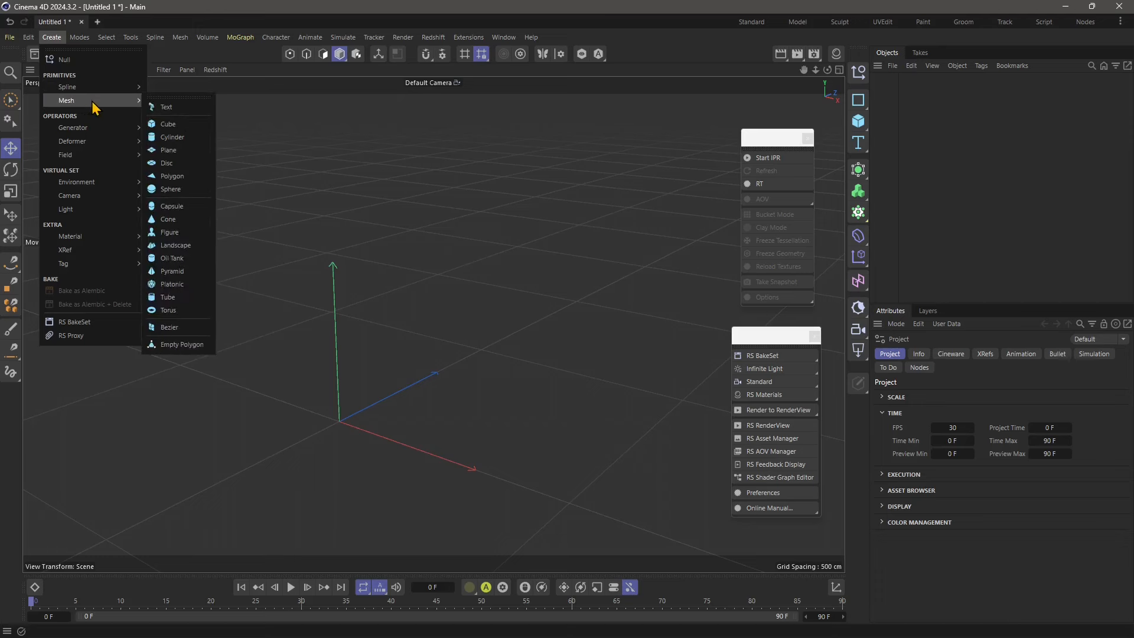
click(166, 112)
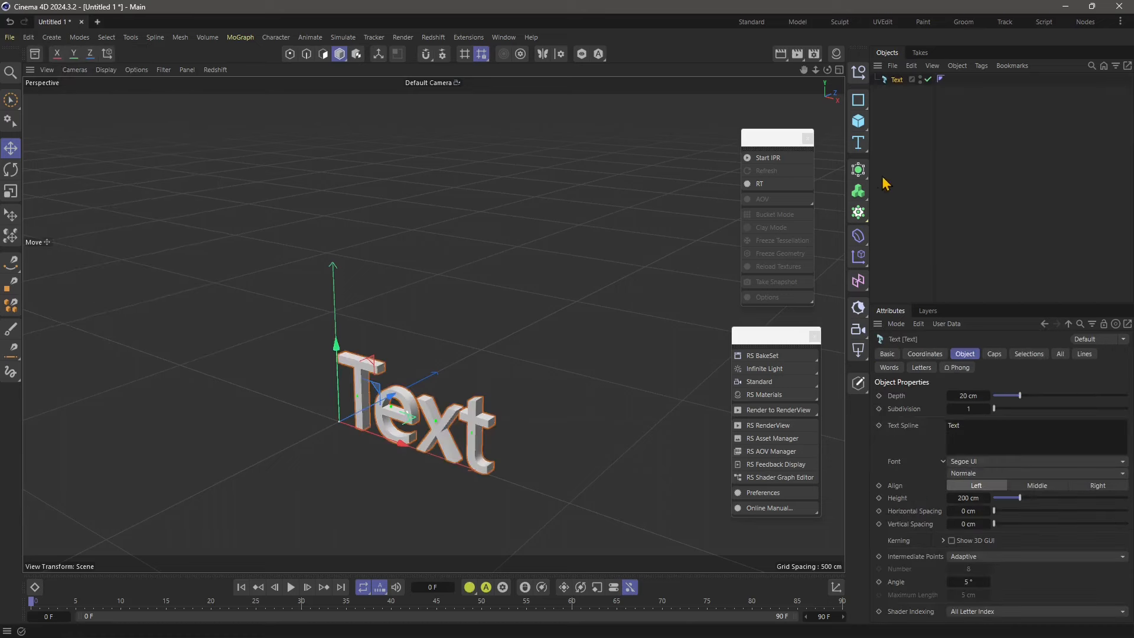
scroll(434, 445, up, 1)
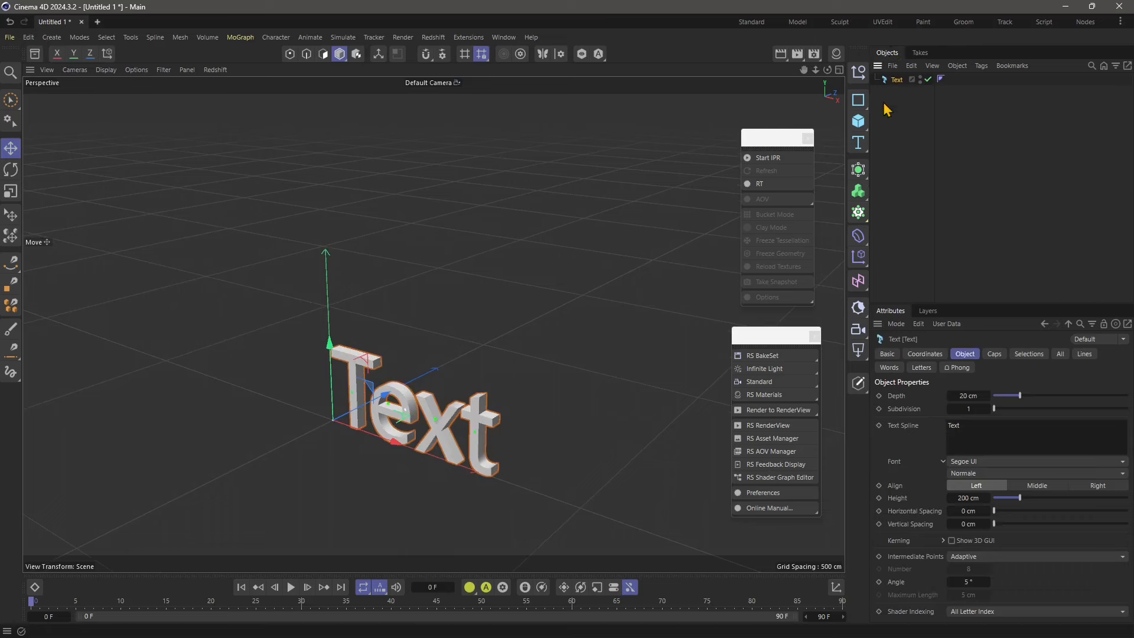
click(927, 79)
click(928, 79)
Enlarge the attributes area and replace the Text object's wording with "REDSHIFT C4D"
drag(985, 309, 1000, 221)
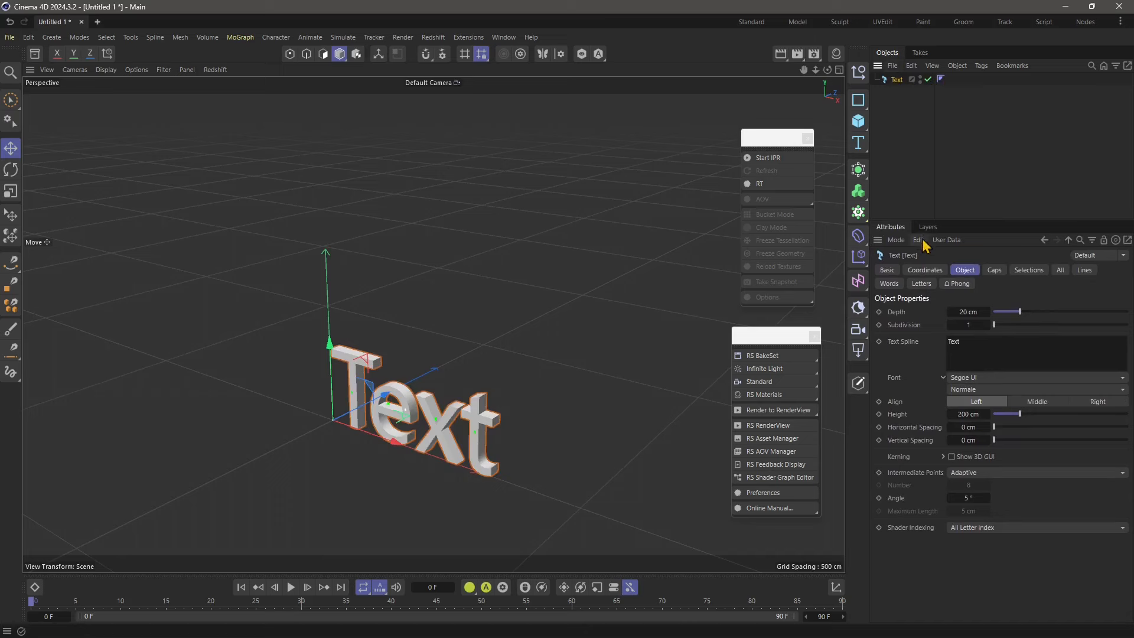
click(965, 345)
drag(965, 345, 912, 341)
click(470, 372)
Examine the 3D text in the four-view layout and in the full front view
scroll(364, 370, down, 4)
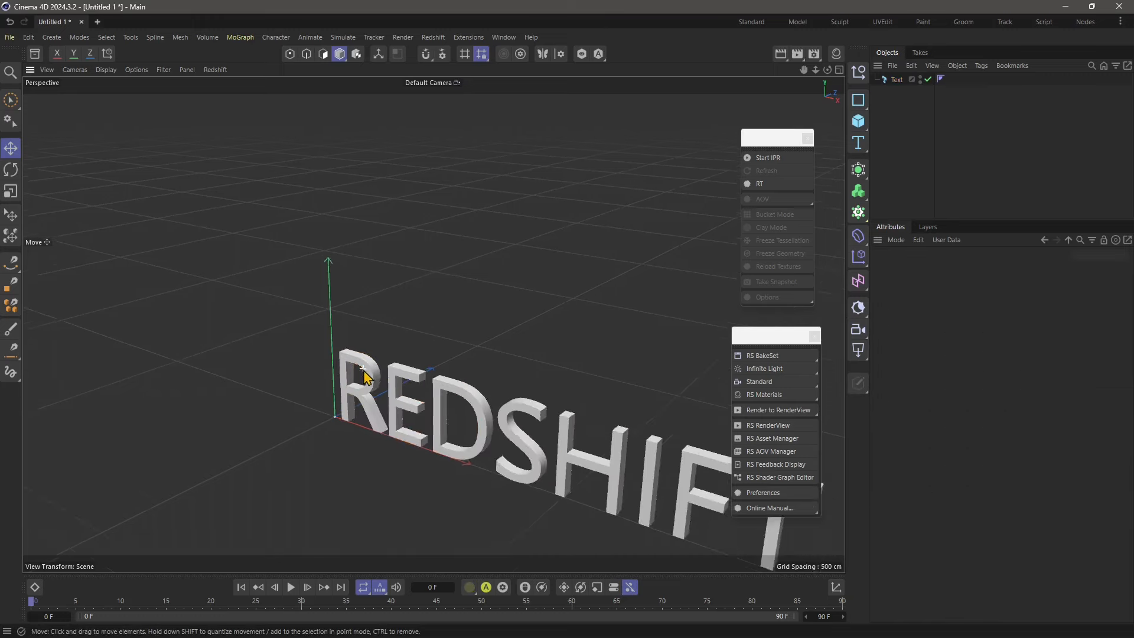
scroll(436, 329, down, 5)
middle_click(387, 359)
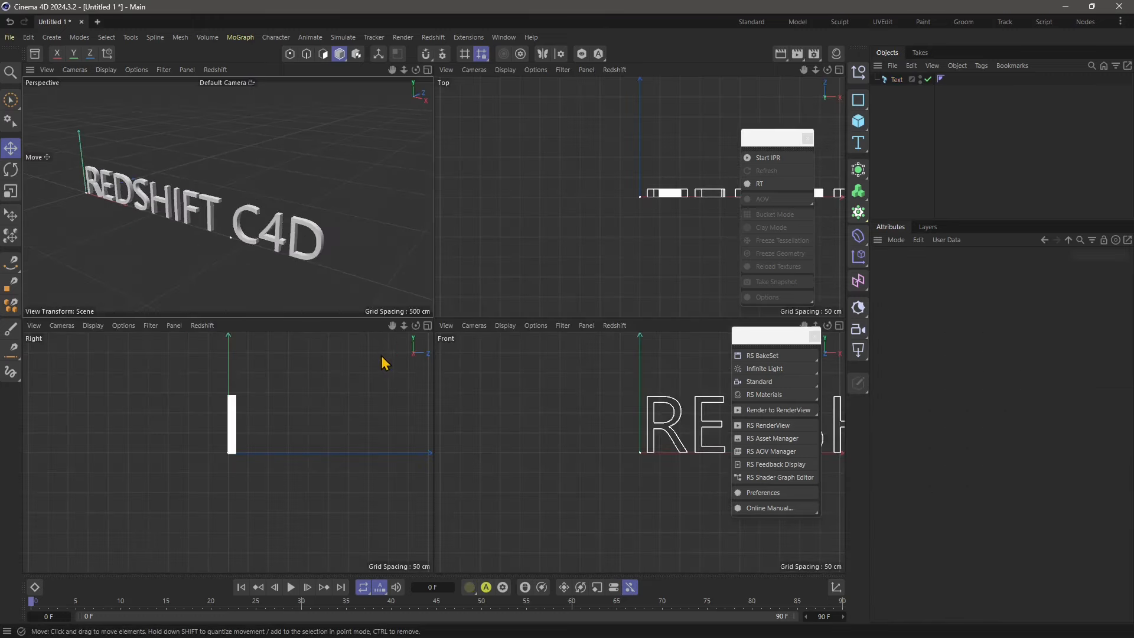
scroll(545, 218, down, 7)
scroll(624, 230, up, 2)
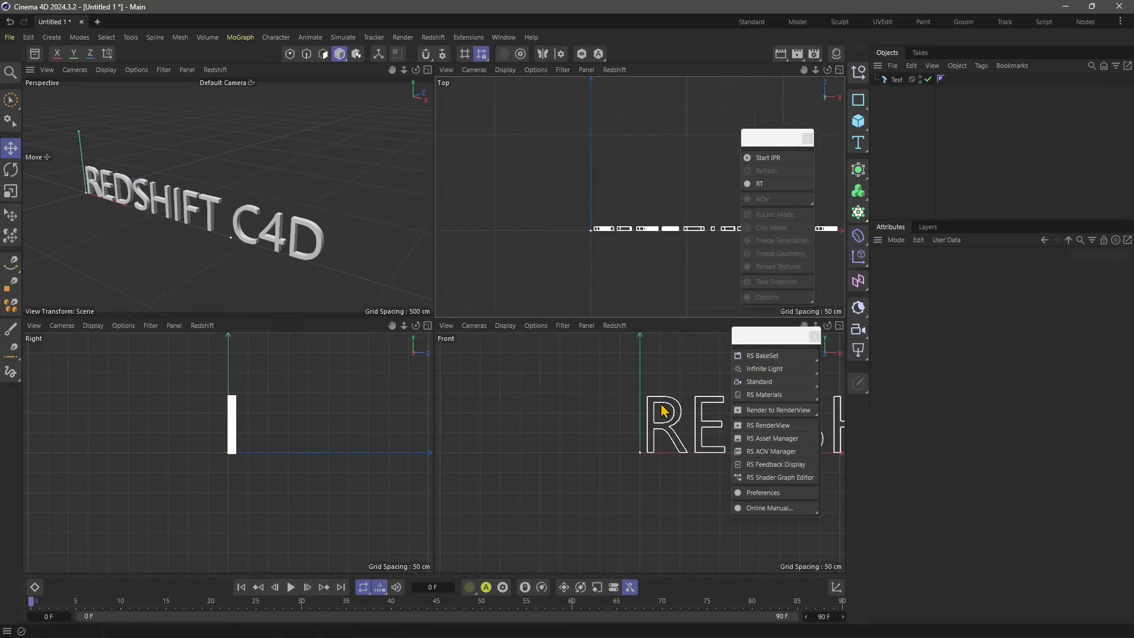
middle_click(660, 435)
alt+middle_drag(610, 353, 253, 431)
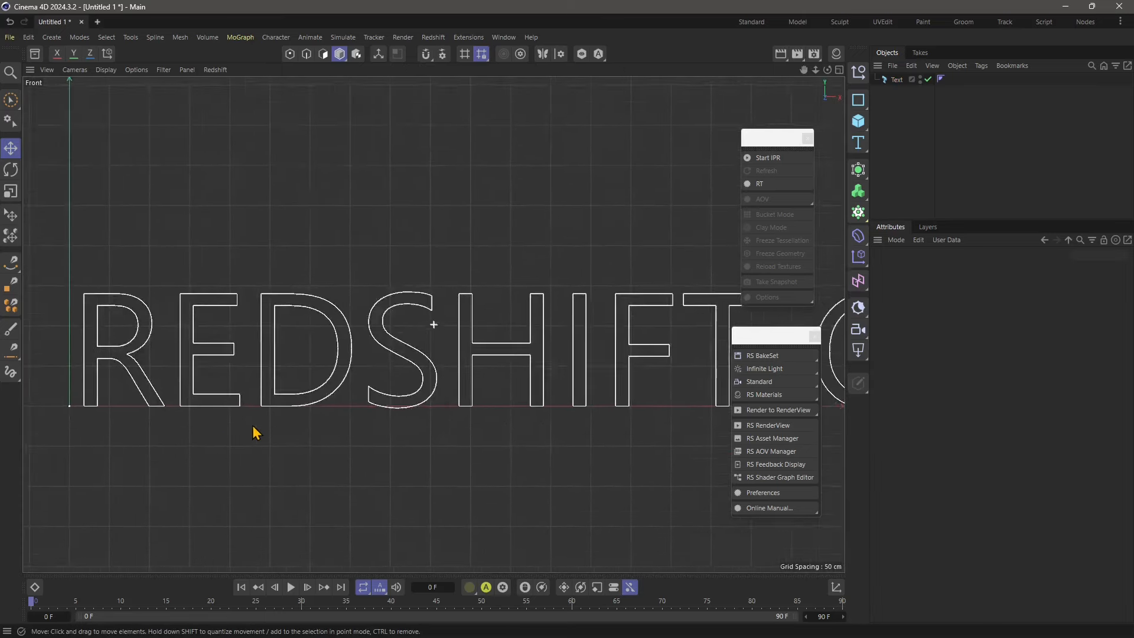
scroll(324, 417, down, 2)
Return to the full perspective view and frame the complete text at an angle
middle_click(327, 405)
alt+middle_drag(269, 200, 309, 212)
middle_click(292, 194)
alt+middle_drag(438, 387, 389, 374)
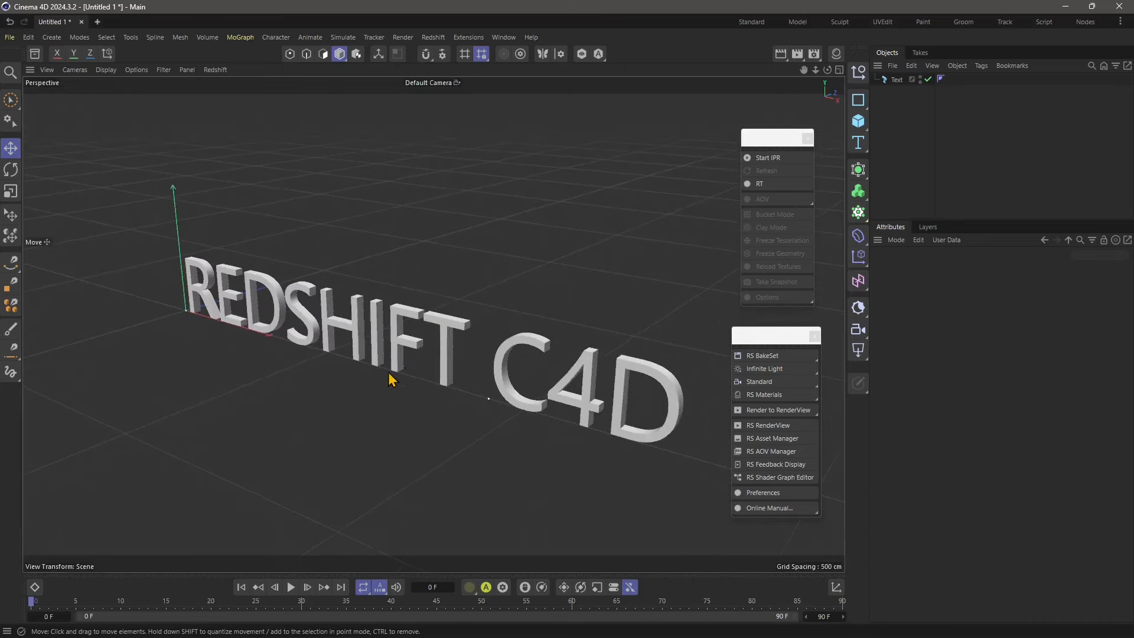
alt+drag(386, 373, 417, 375)
scroll(440, 387, up, 1)
alt+middle_drag(481, 396, 462, 384)
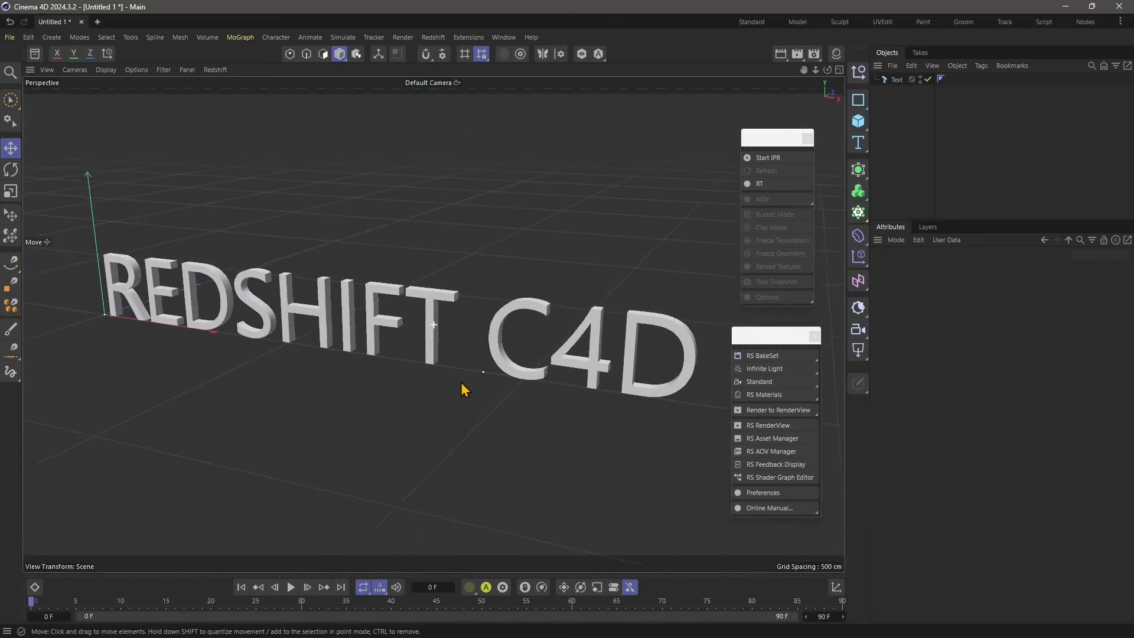
Start the Redshift IPR in the perspective viewport and stop it again
alt+drag(462, 384, 446, 377)
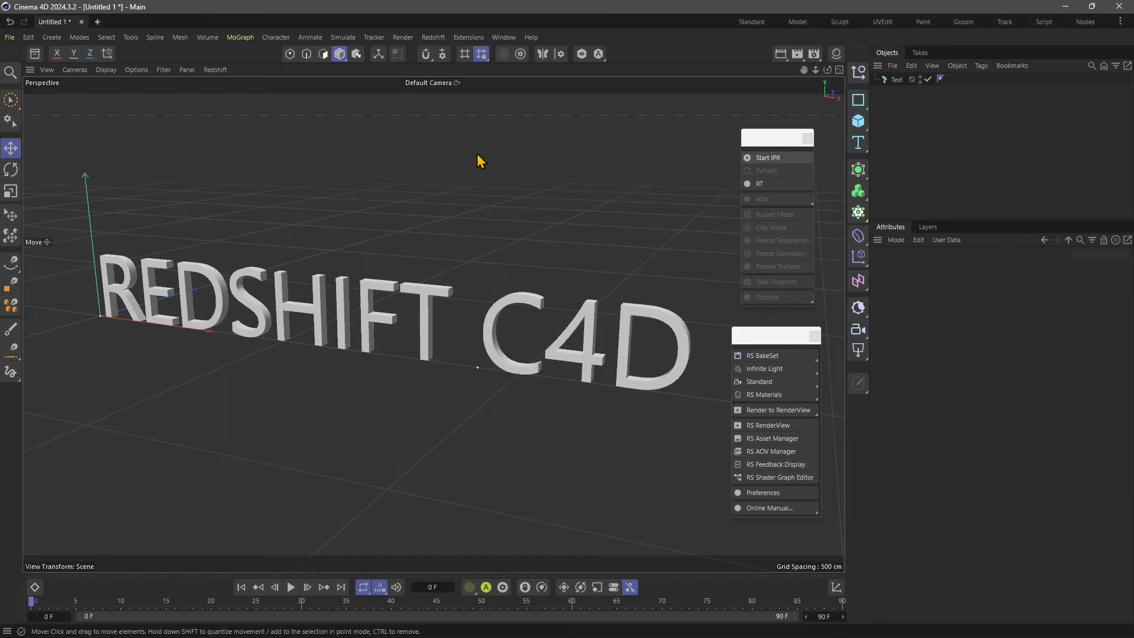
click(782, 143)
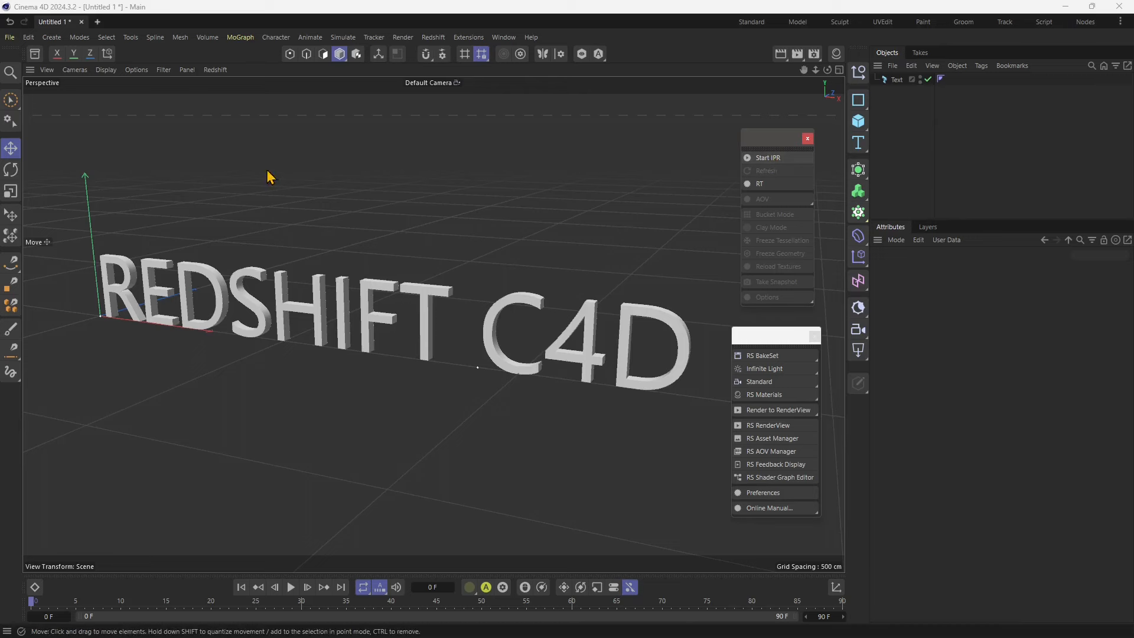
click(222, 73)
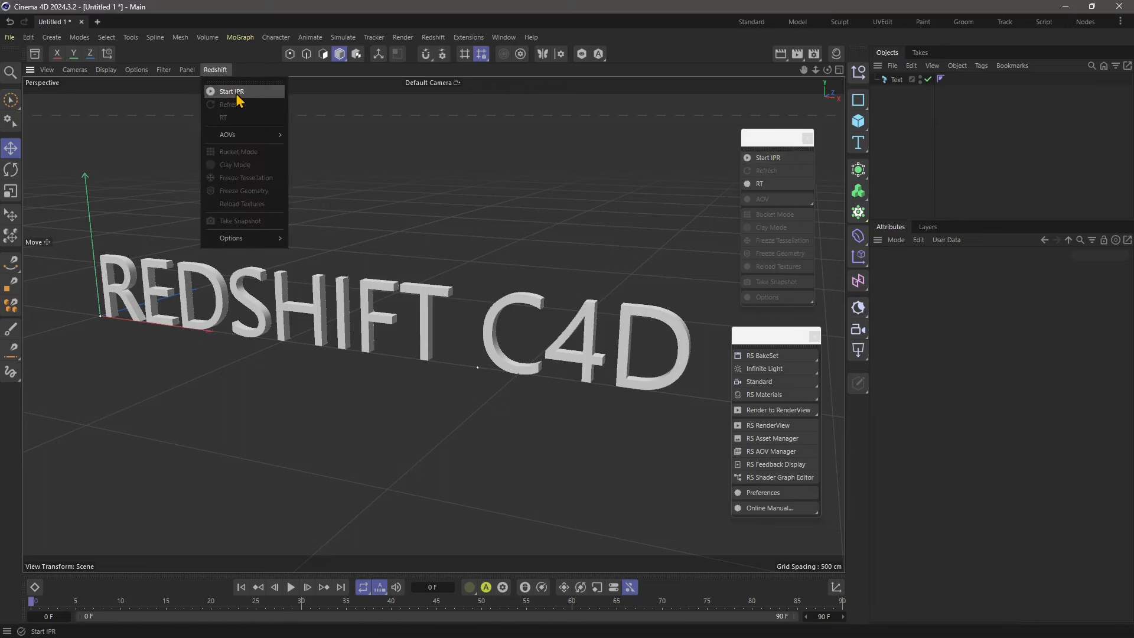
click(230, 92)
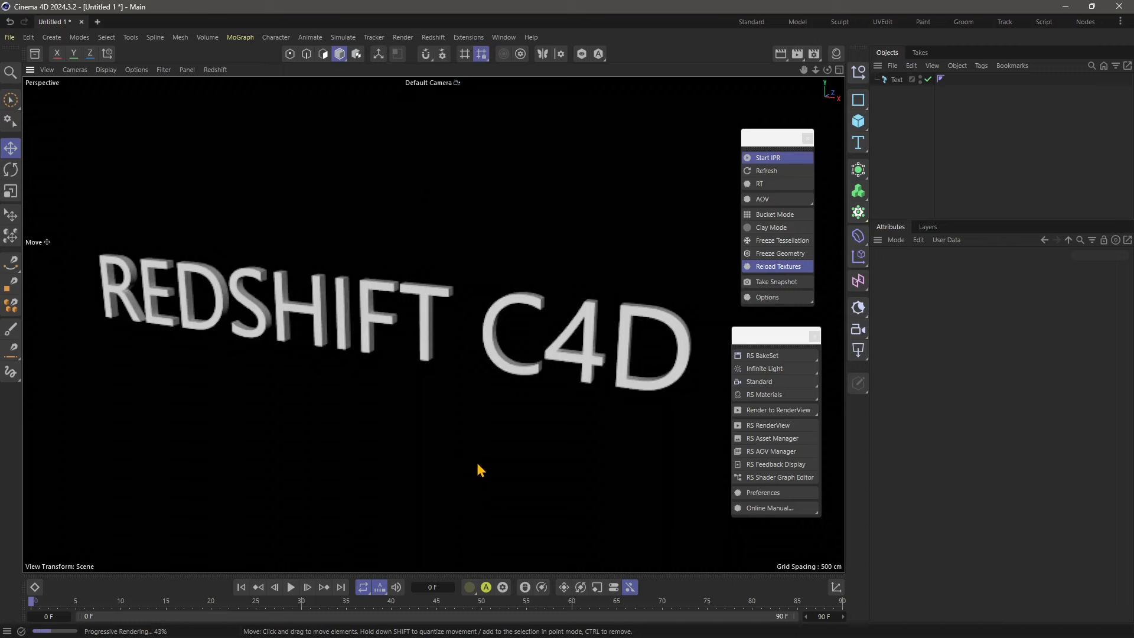
click(768, 157)
click(770, 159)
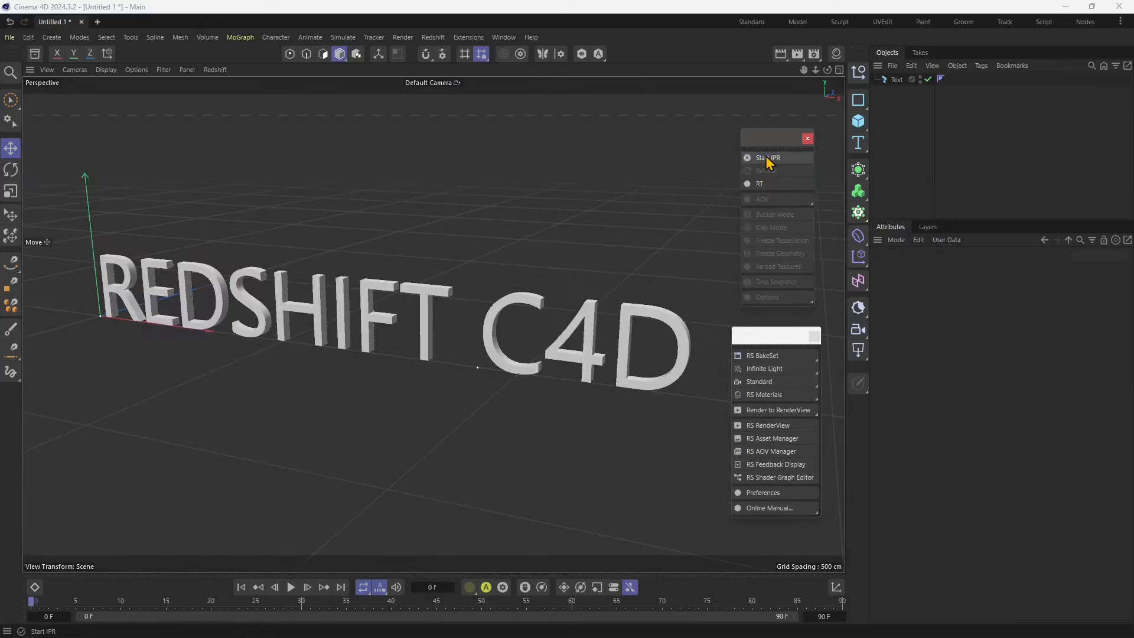
Select the 3D text in the full perspective view and start the Redshift IPR in that viewport
middle_click(400, 340)
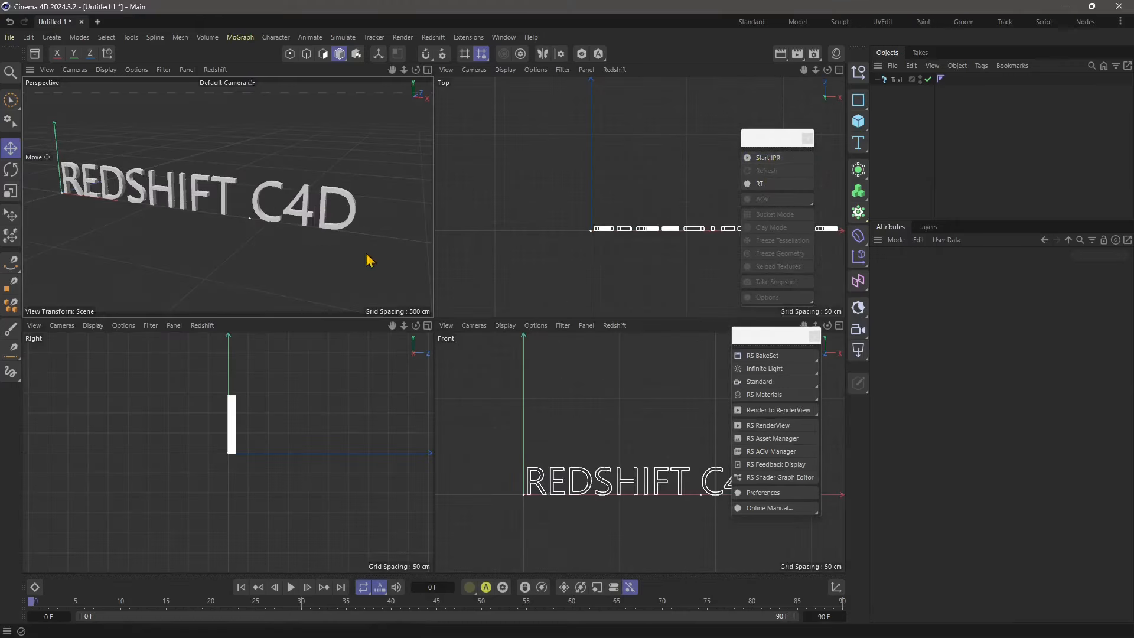
middle_click(280, 213)
alt+drag(349, 329, 307, 337)
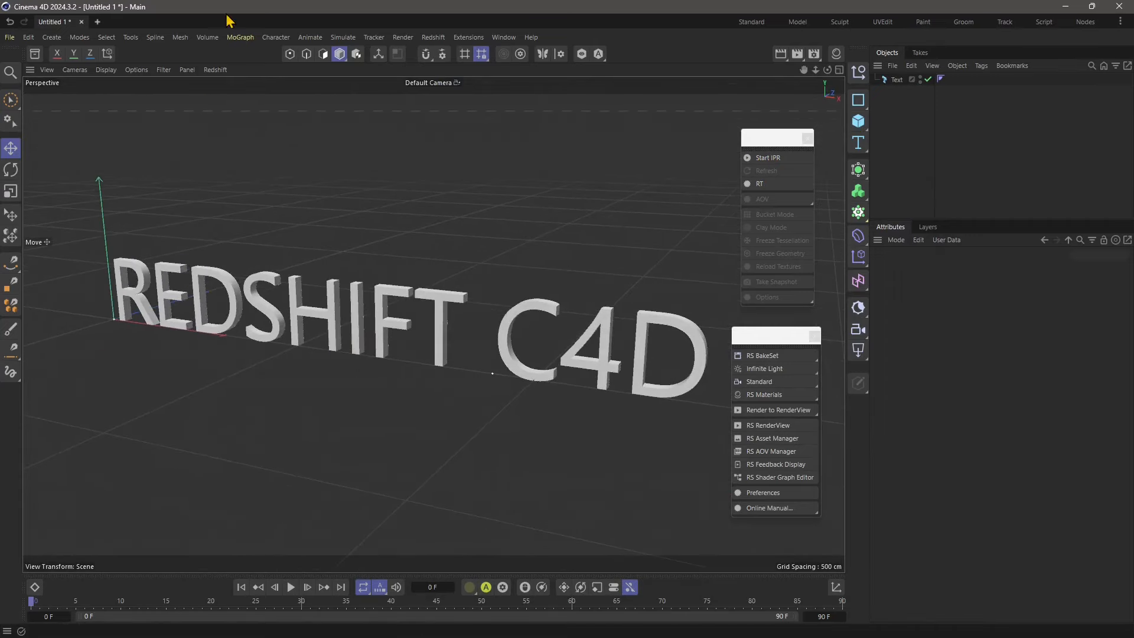
alt+drag(413, 349, 408, 350)
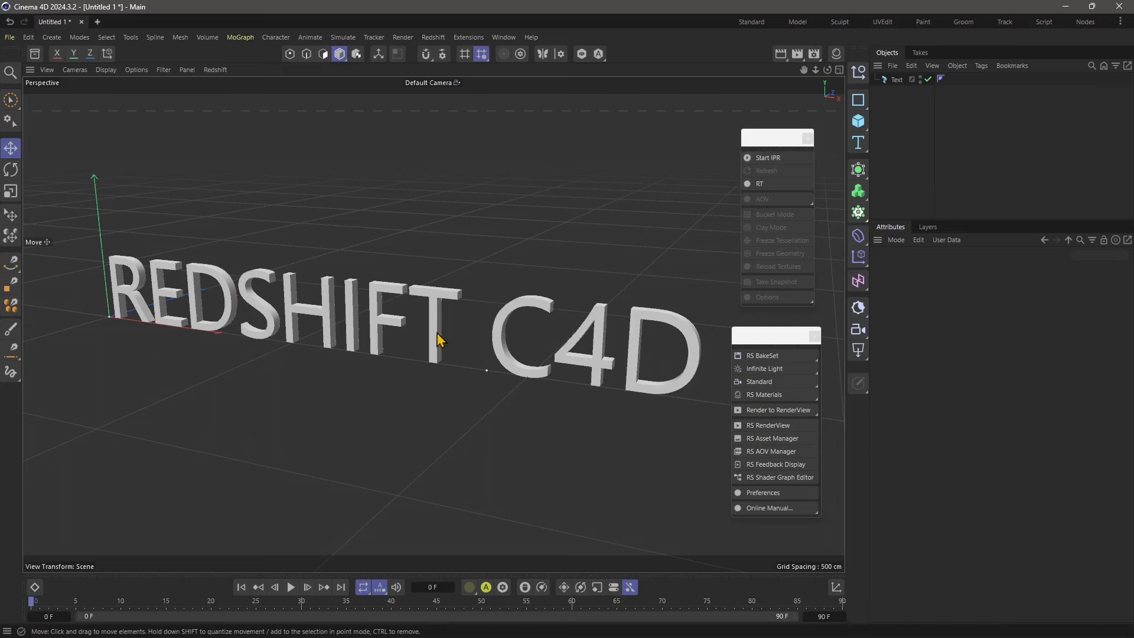
click(443, 317)
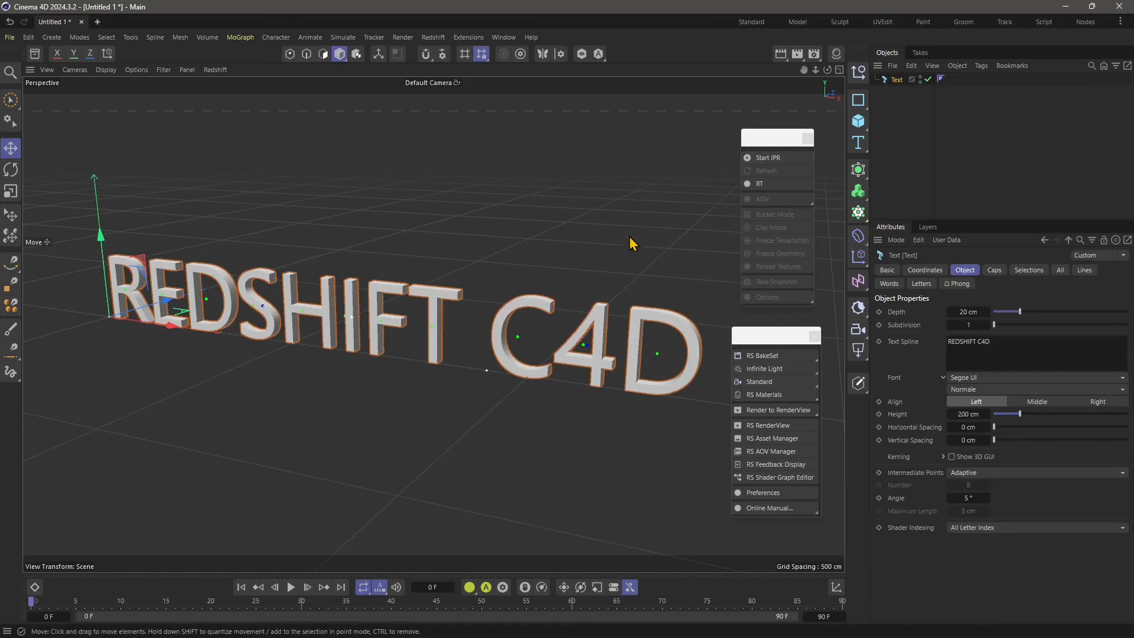
click(765, 161)
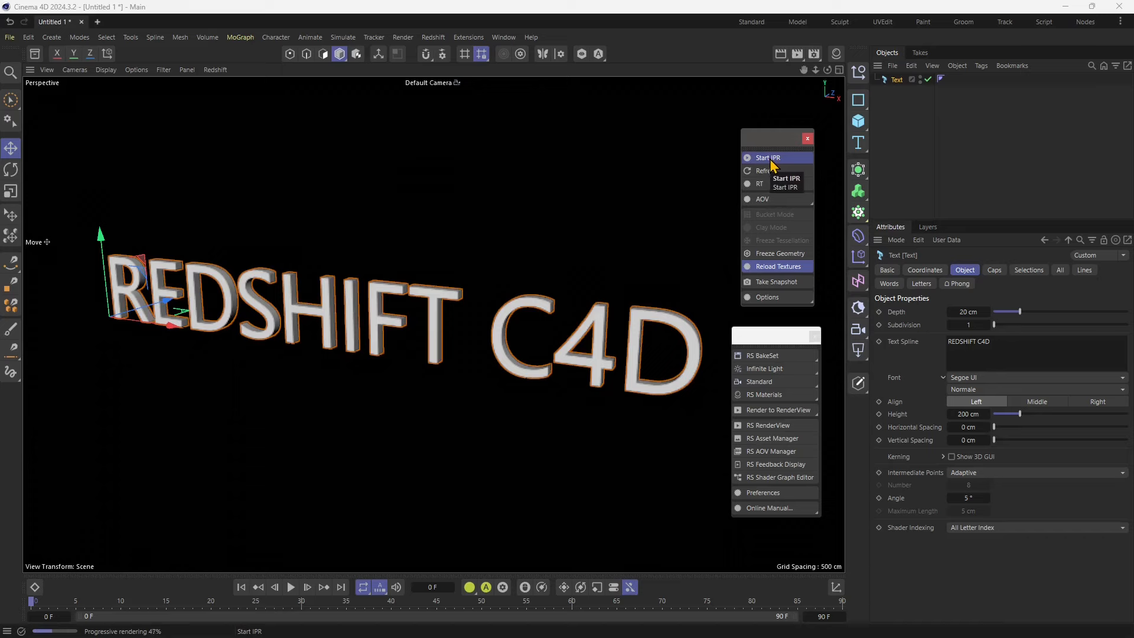
Examine the text in the running IPR from several orbit angles, then clear the text selection
alt+drag(429, 450, 555, 426)
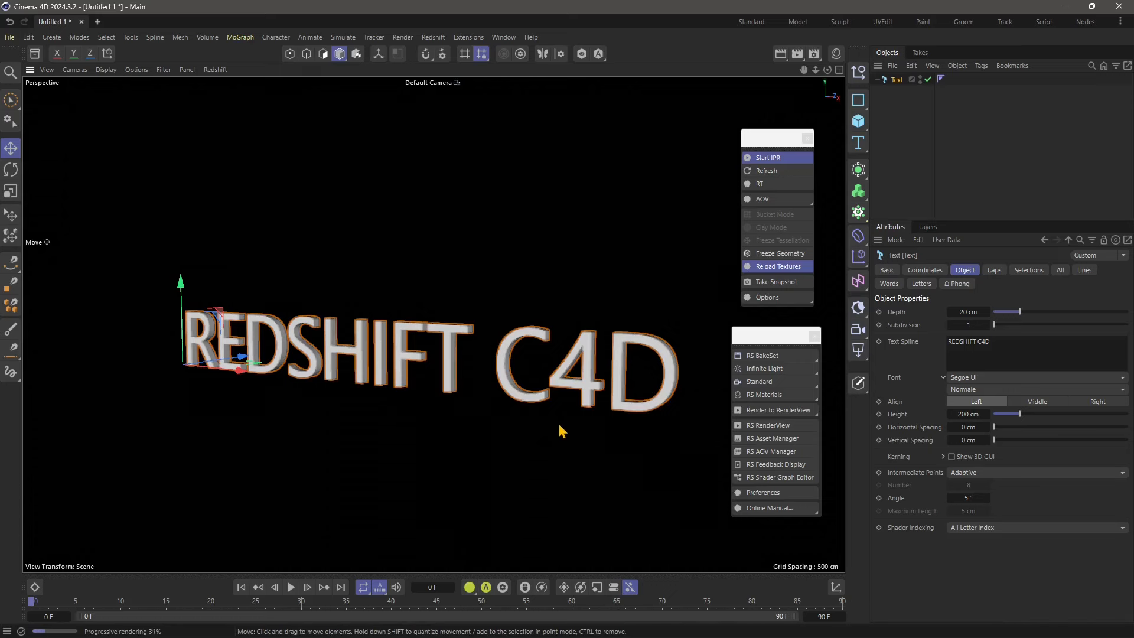
alt+drag(488, 421, 463, 327)
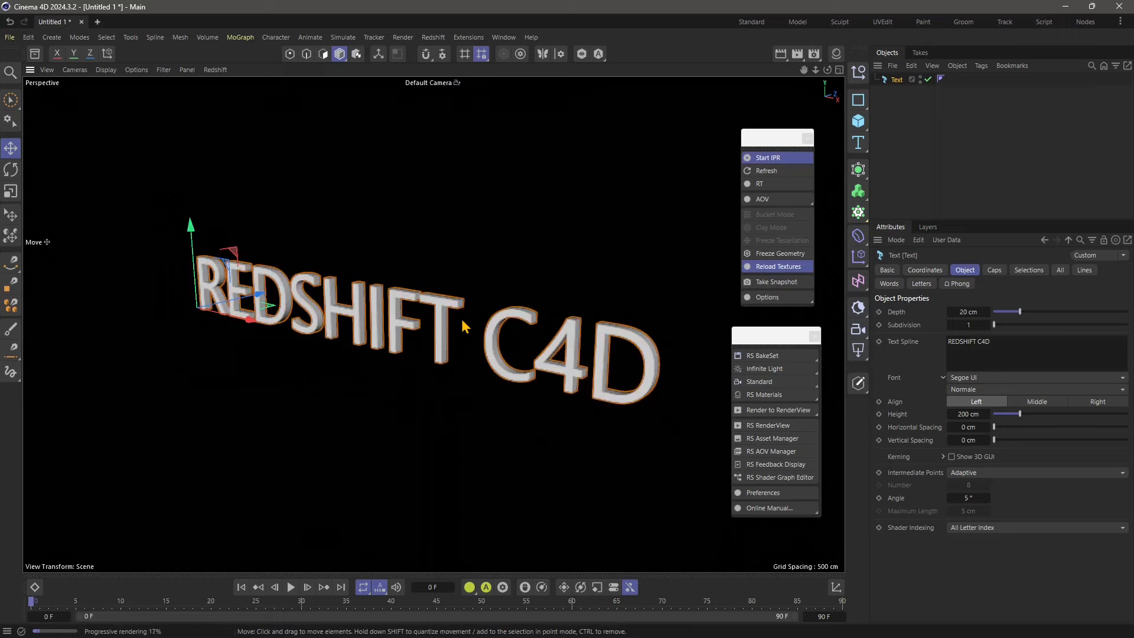
alt+drag(430, 367, 352, 341)
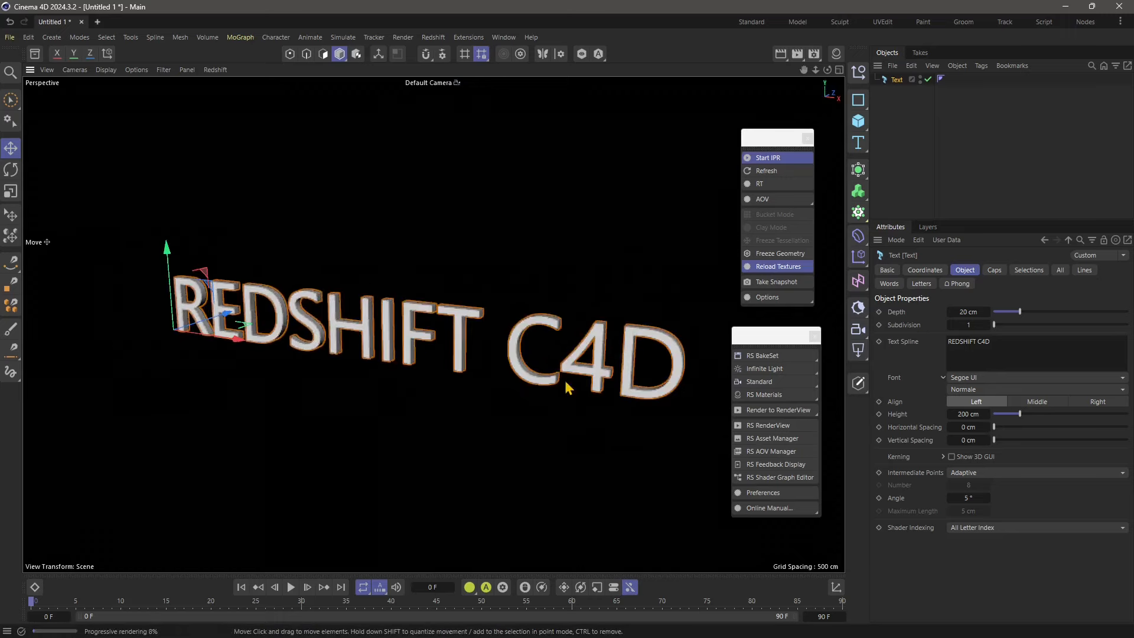
alt+drag(566, 387, 541, 430)
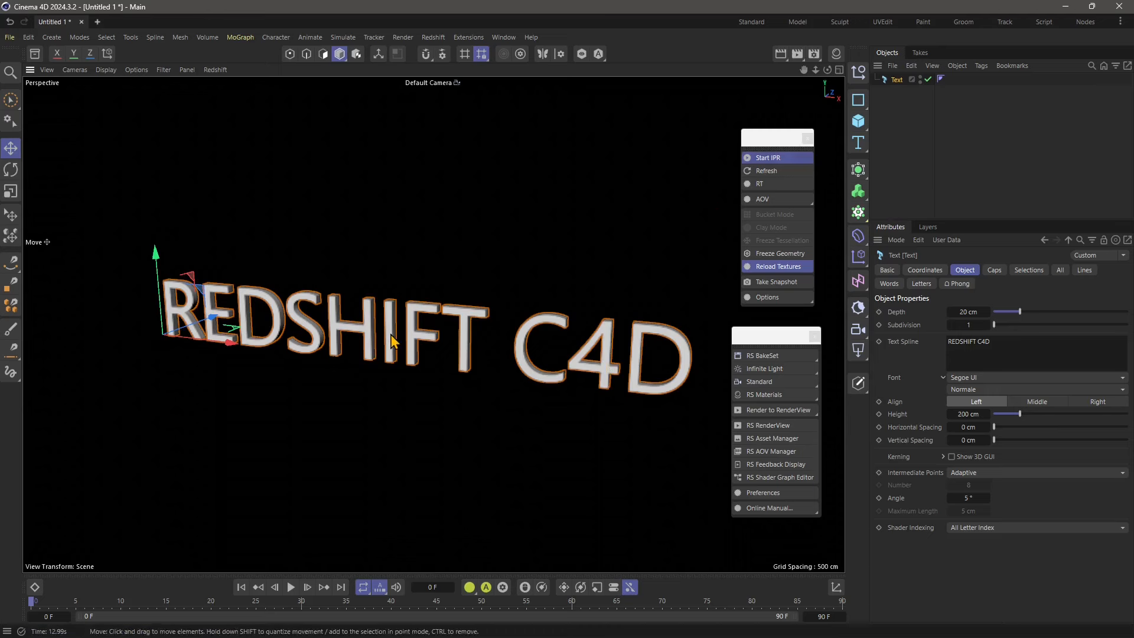
click(416, 250)
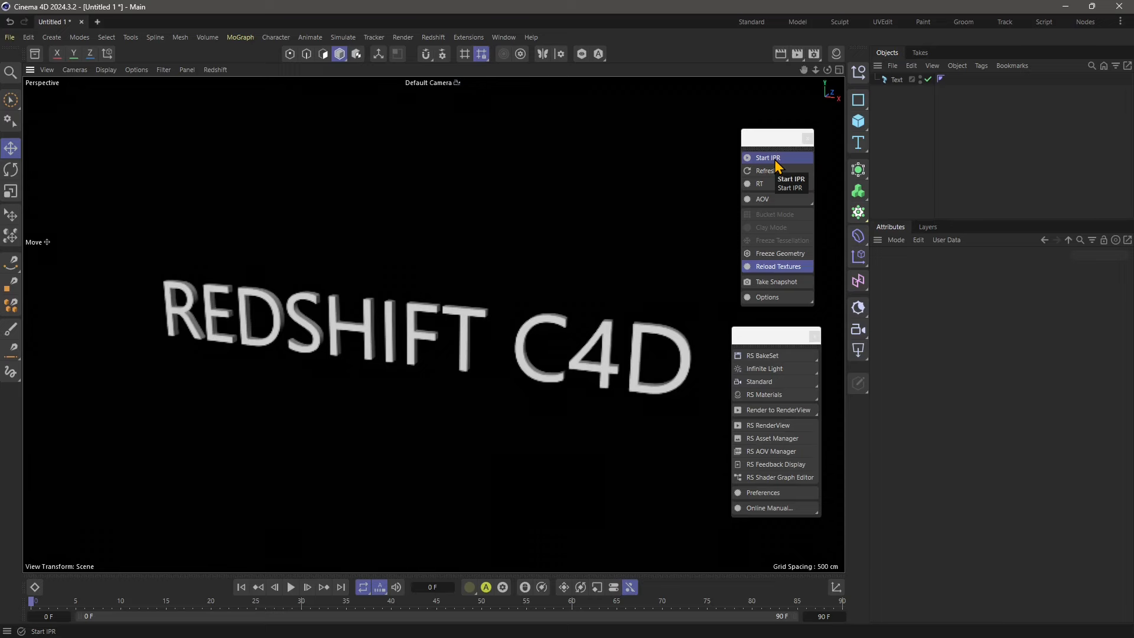
Switch to the Brave browser and look through the Google results for "interactive progressive rendering vs real time rendering"
key(alt+Tab)
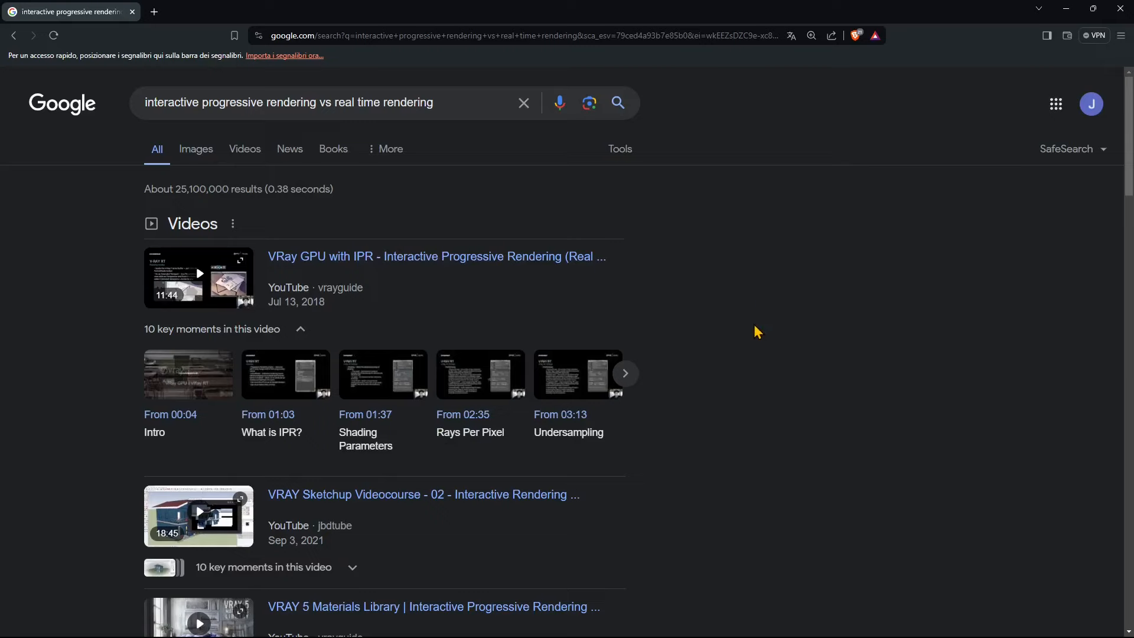
scroll(759, 337, down, 2)
scroll(781, 348, down, 5)
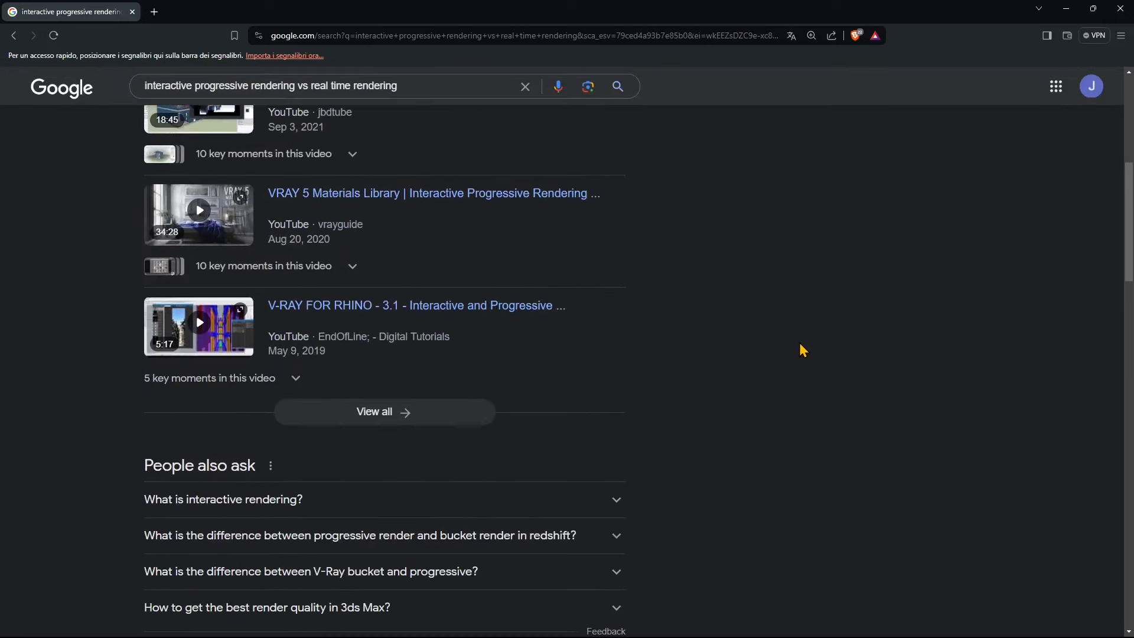
scroll(799, 346, down, 3)
scroll(810, 350, up, 10)
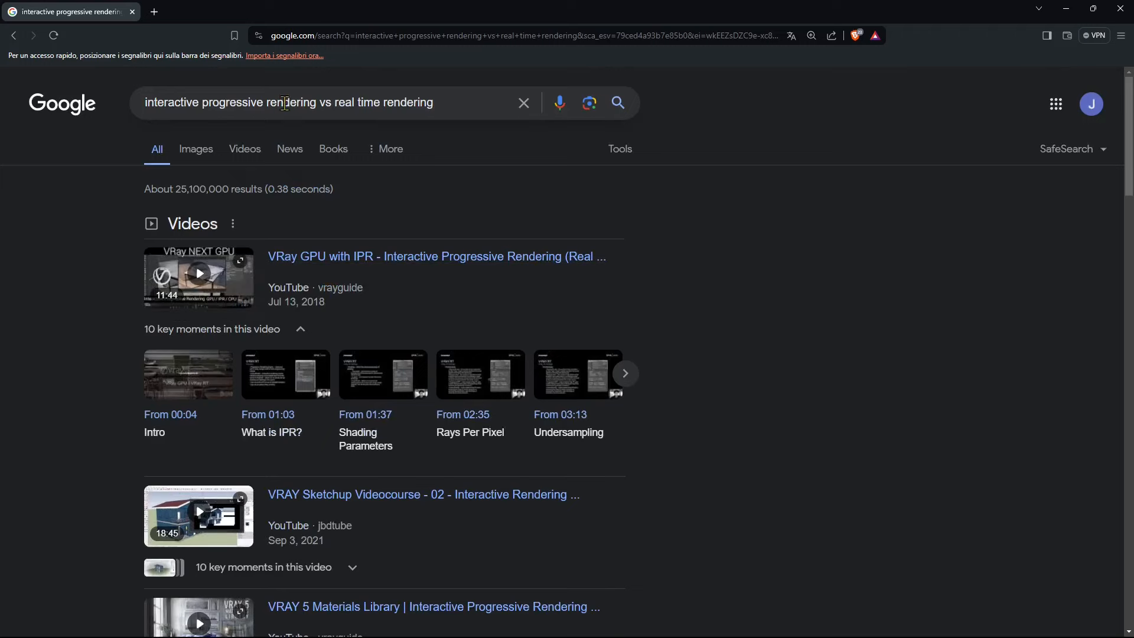
Duplicate the search tab and search Google for "twinmotion real time rendering" in the copy
right_click(70, 12)
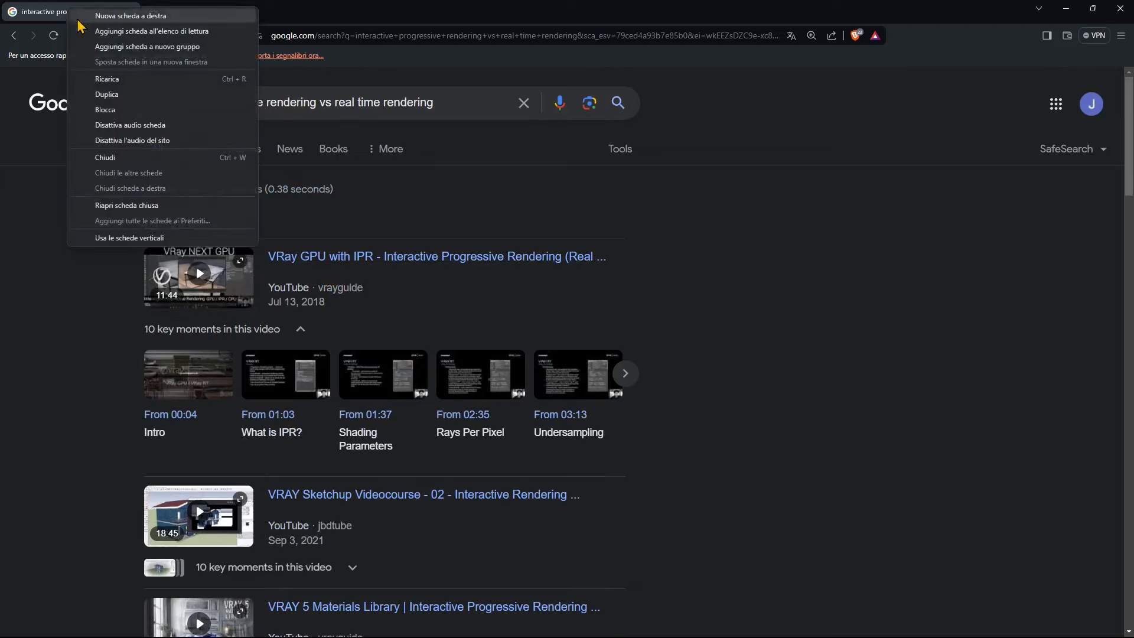
click(103, 98)
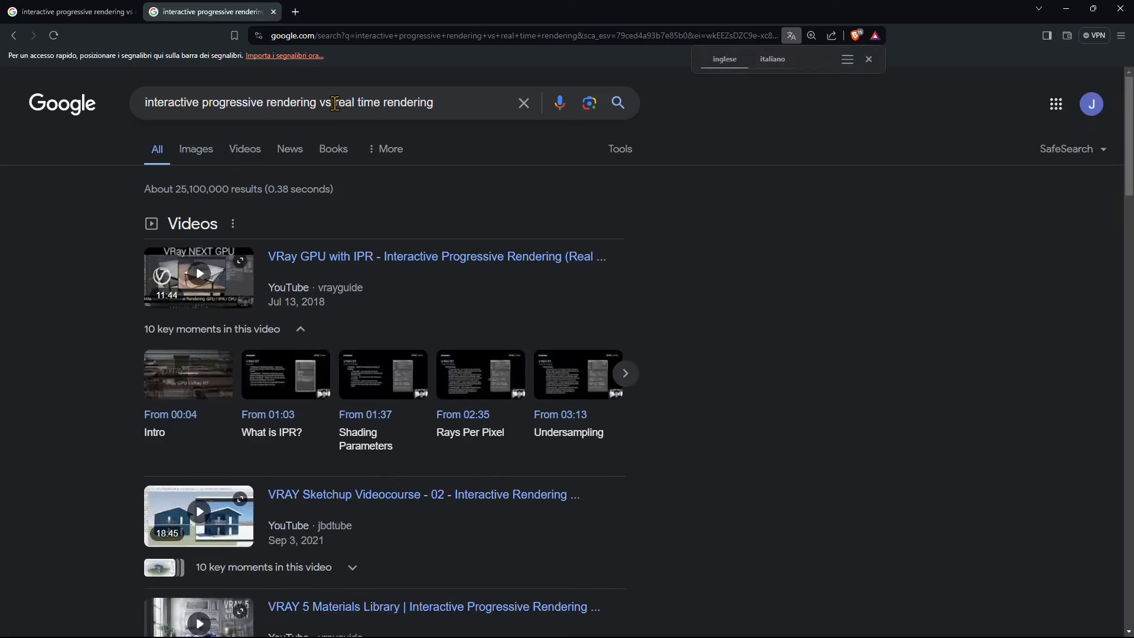
drag(334, 103, 141, 104)
key(BackSpace)
text(twi)
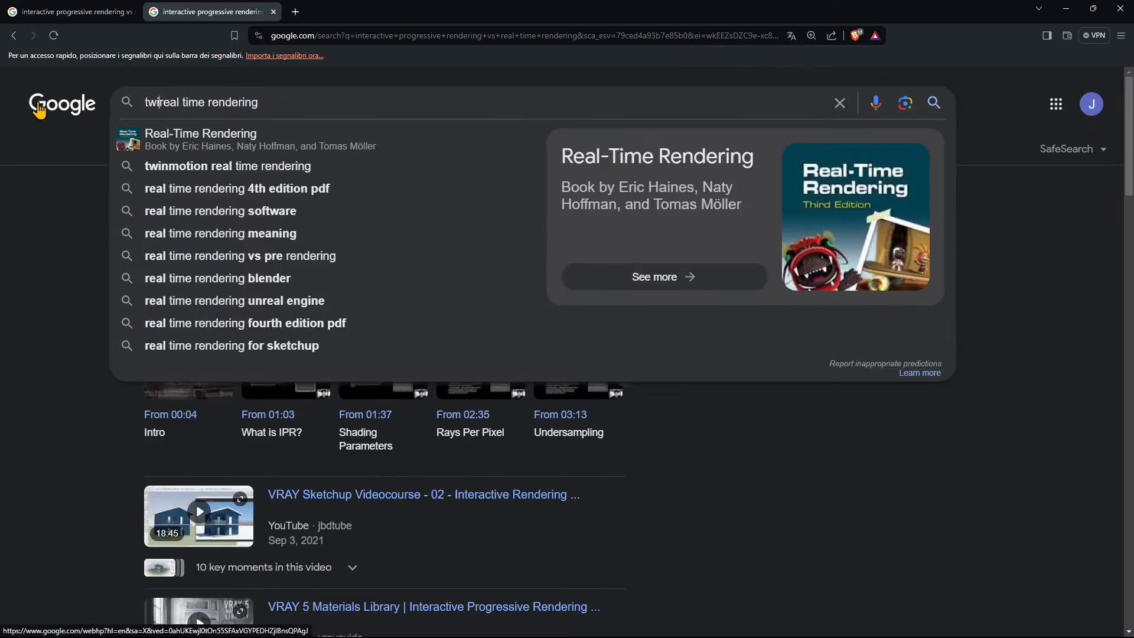
text(nm)
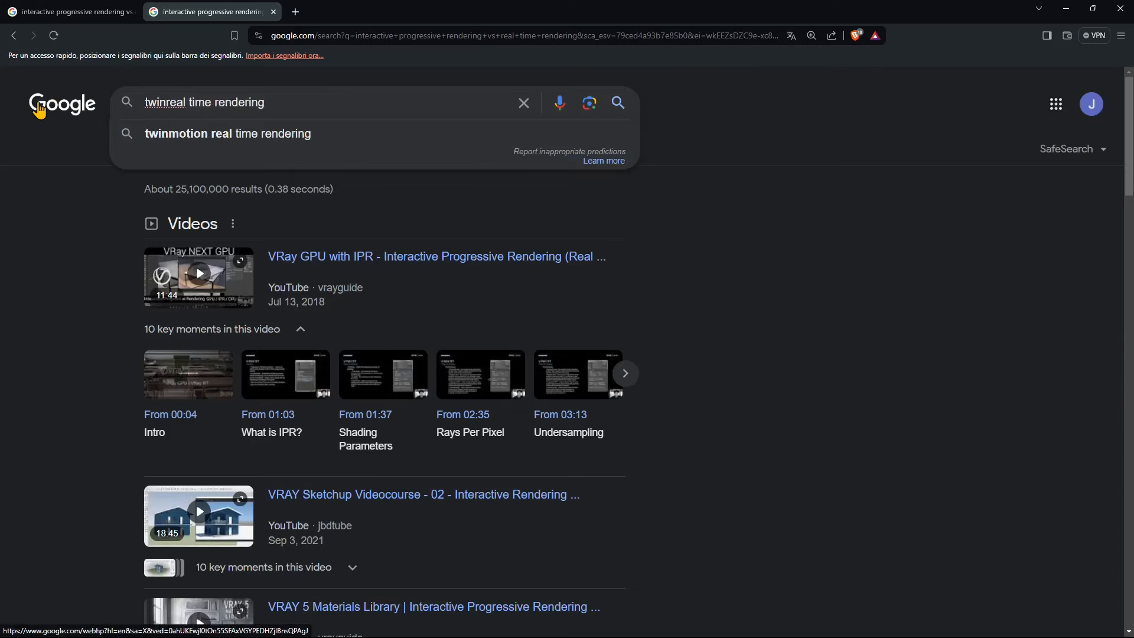
text(otion)
key(Return)
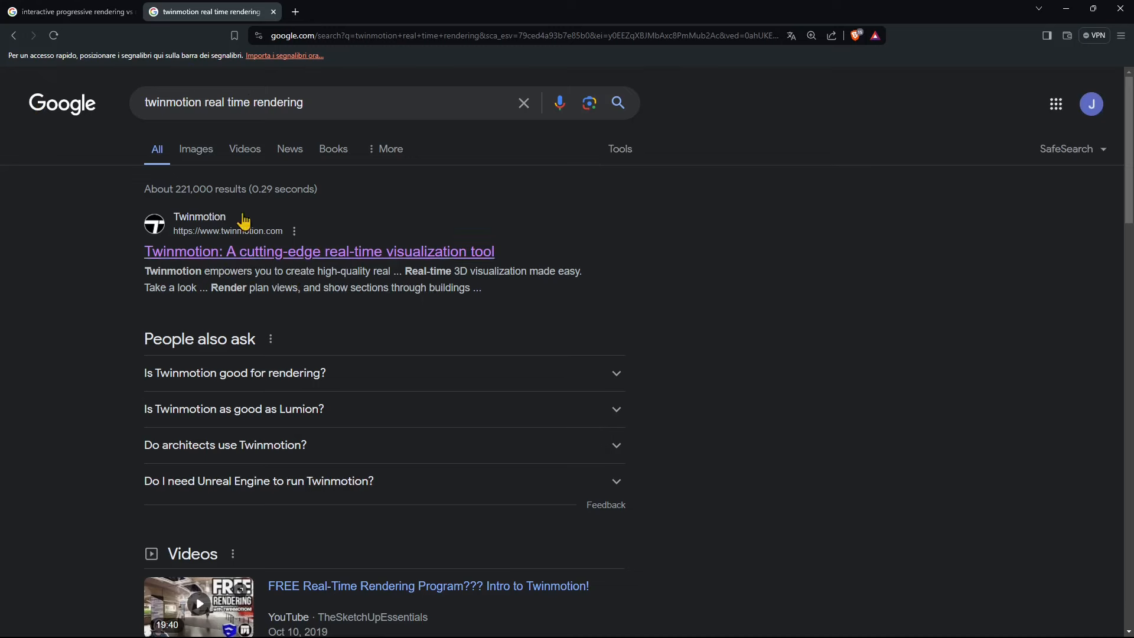
Show the image results for the Twinmotion search and look through the example renders
click(205, 154)
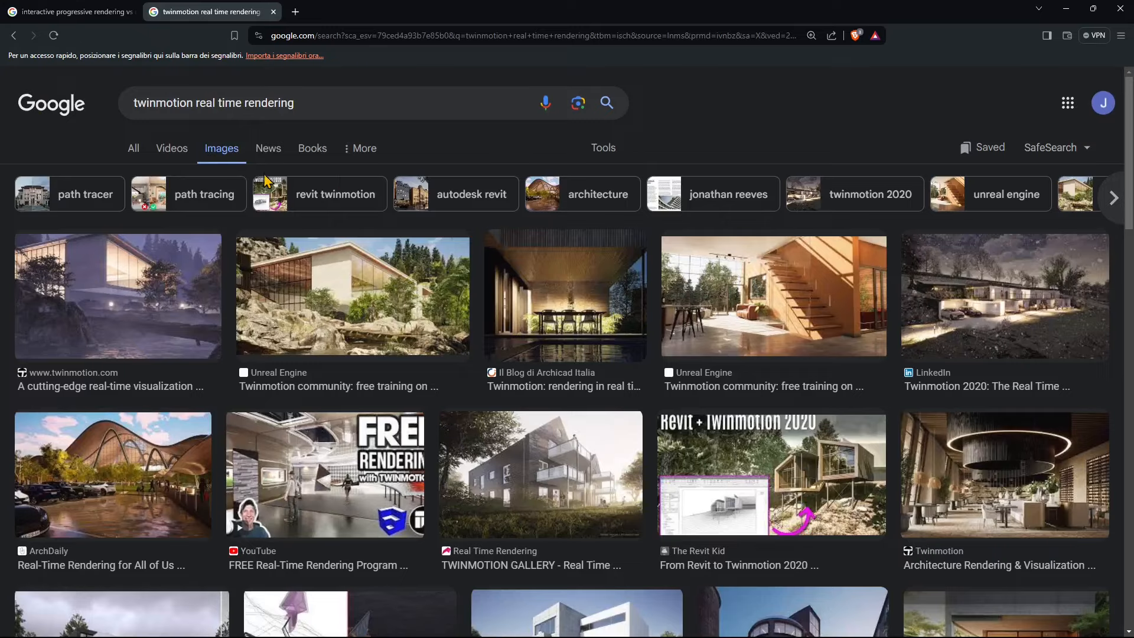
scroll(677, 409, down, 2)
scroll(678, 409, down, 3)
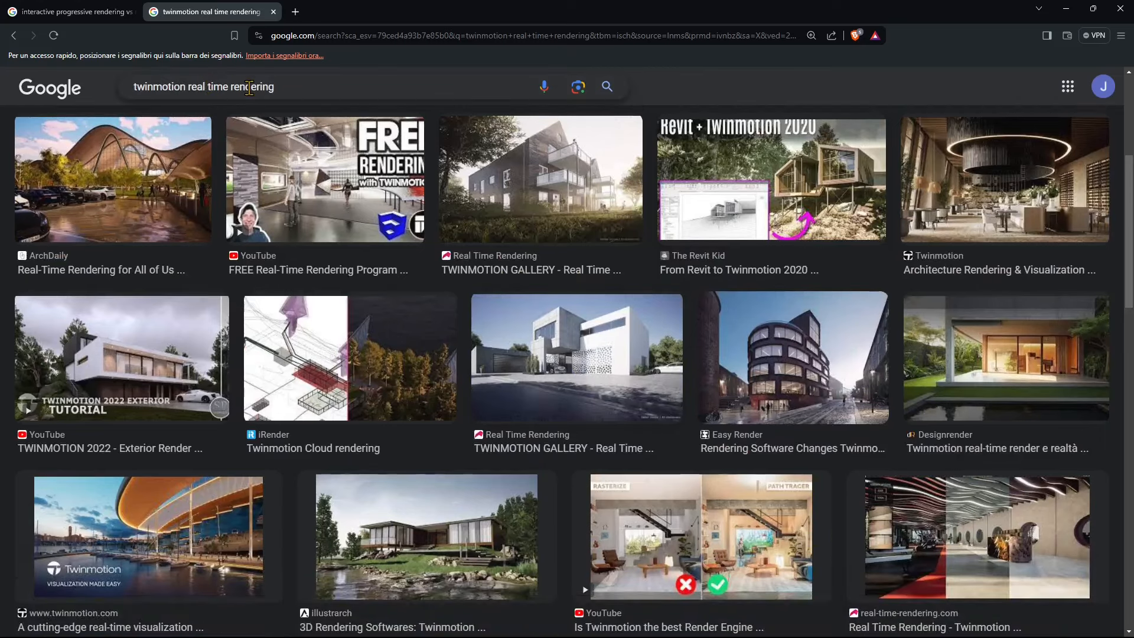
Duplicate the image results tab and search images for "unreal engine real time rendering" in the copy
right_click(217, 11)
click(251, 93)
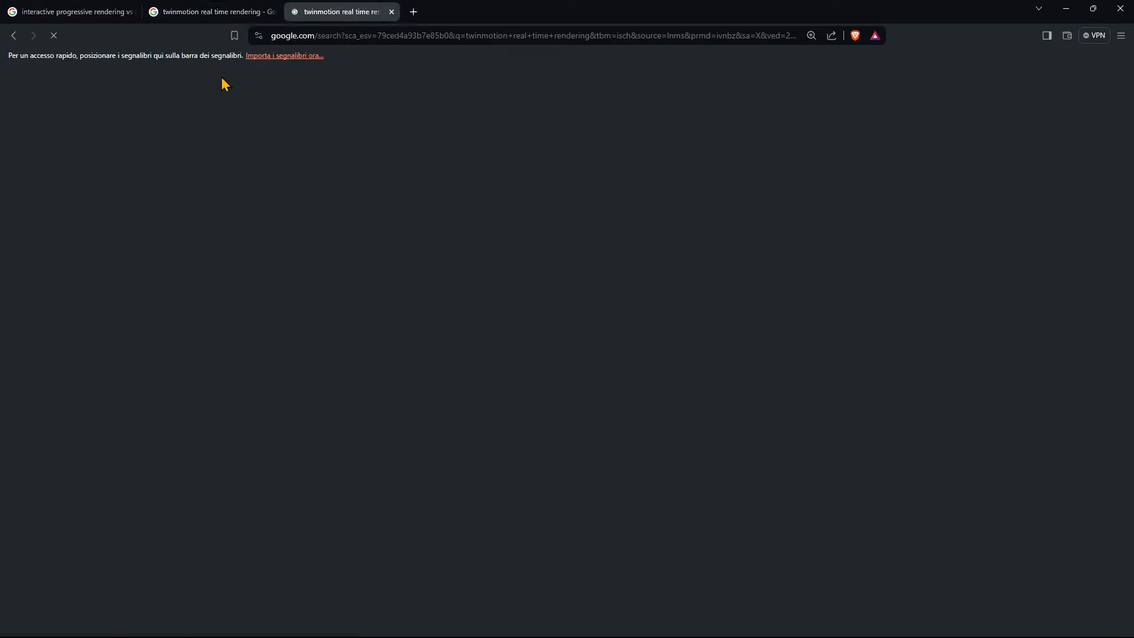
double_click(193, 108)
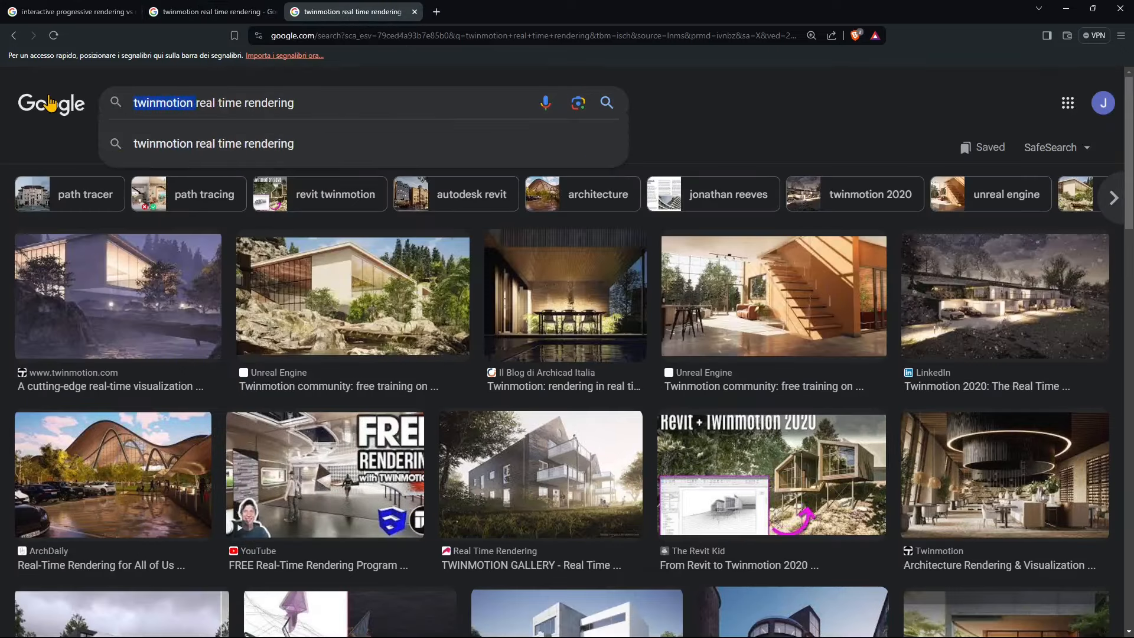
text(unreal engine)
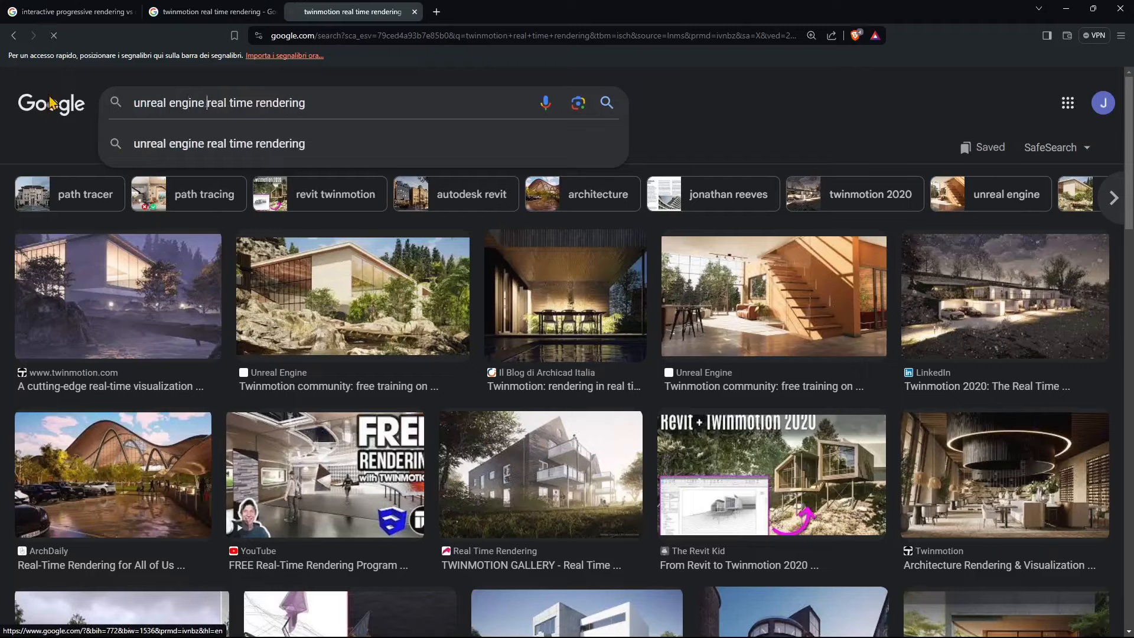
key(Return)
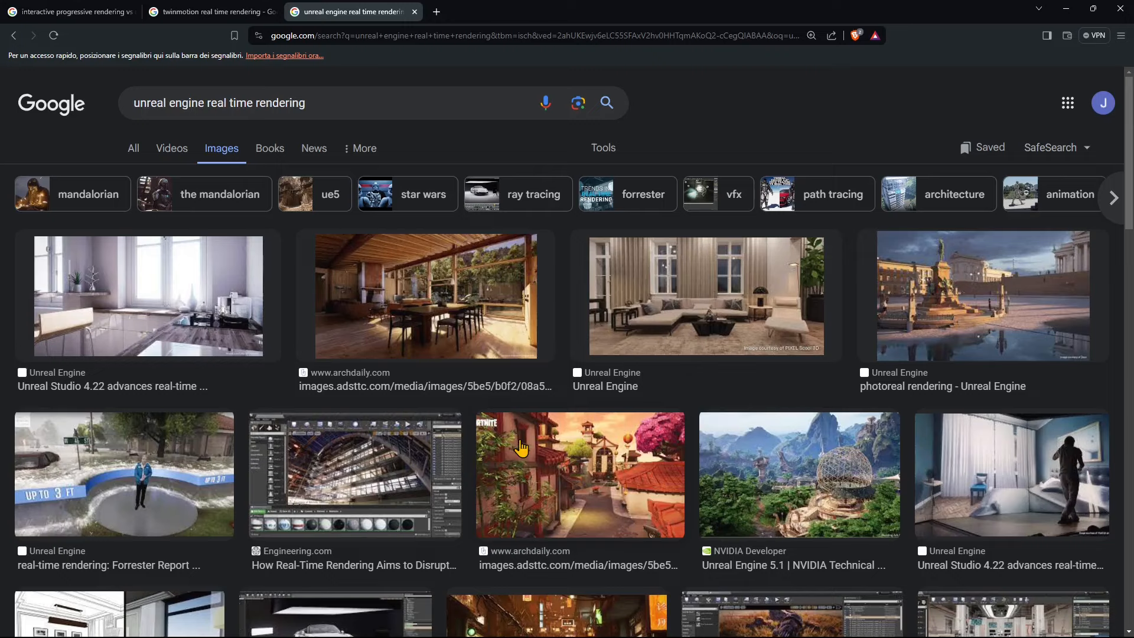
Return to the first search tab and change its query to "interactive progressive rendering IPR"
click(225, 17)
click(93, 18)
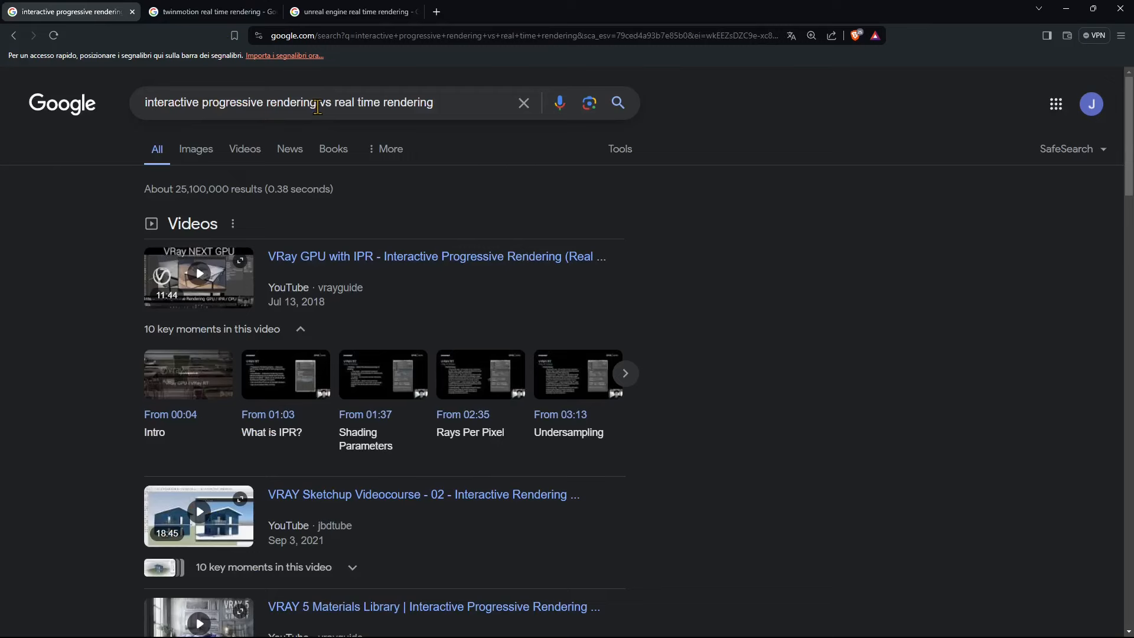
drag(318, 105, 449, 110)
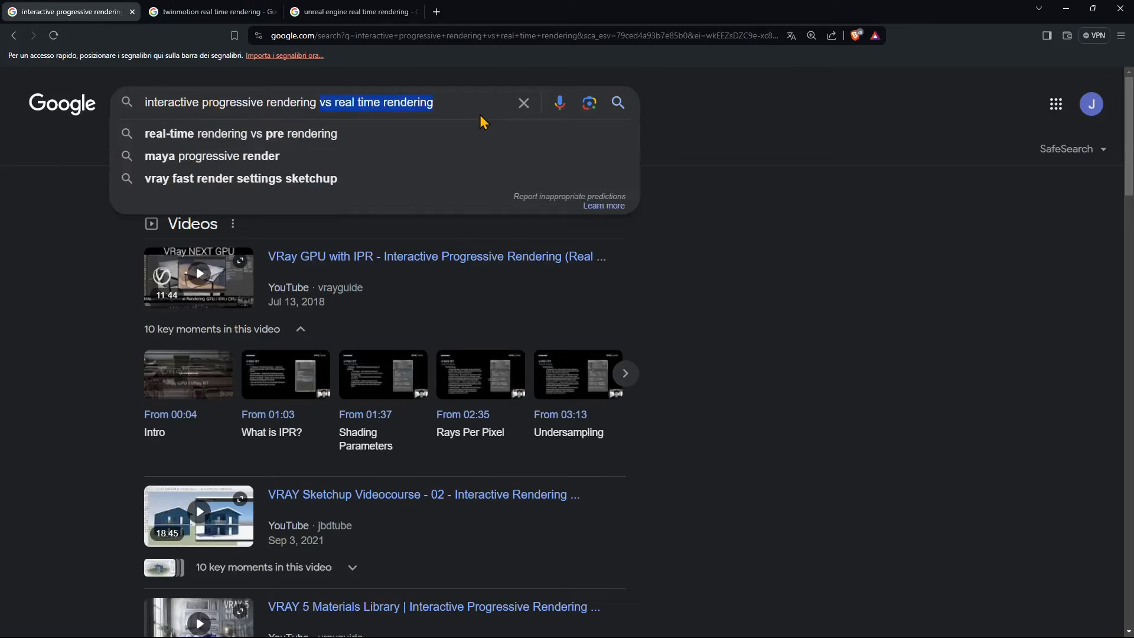
text(IPR)
key(Return)
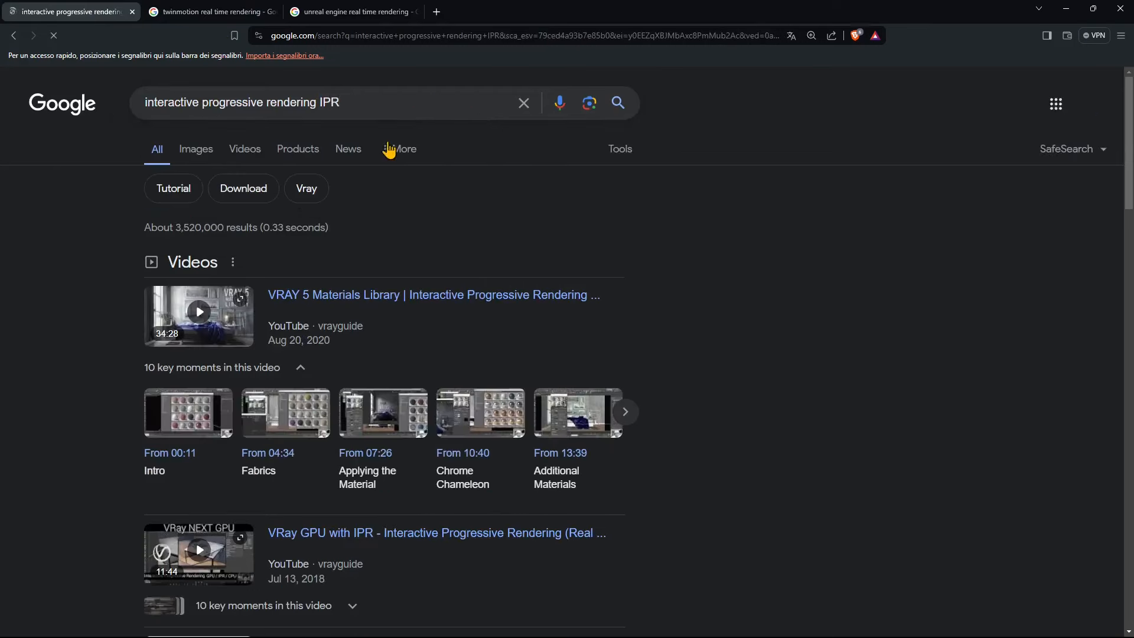
Look through the web results and related questions about IPR across different render engines
scroll(736, 448, down, 10)
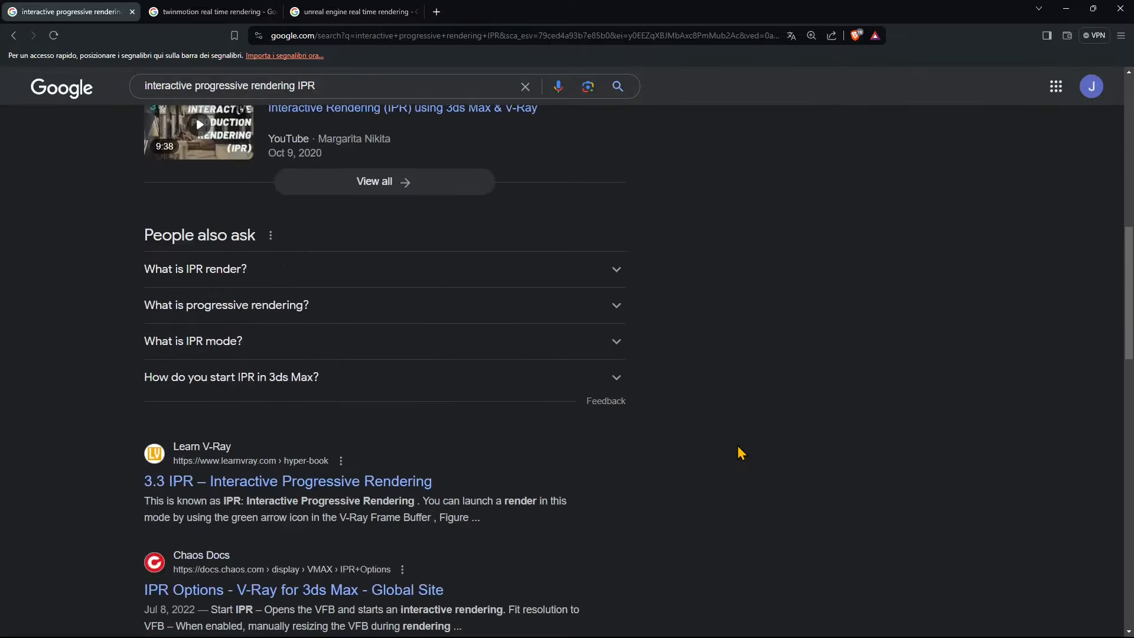
scroll(738, 449, down, 8)
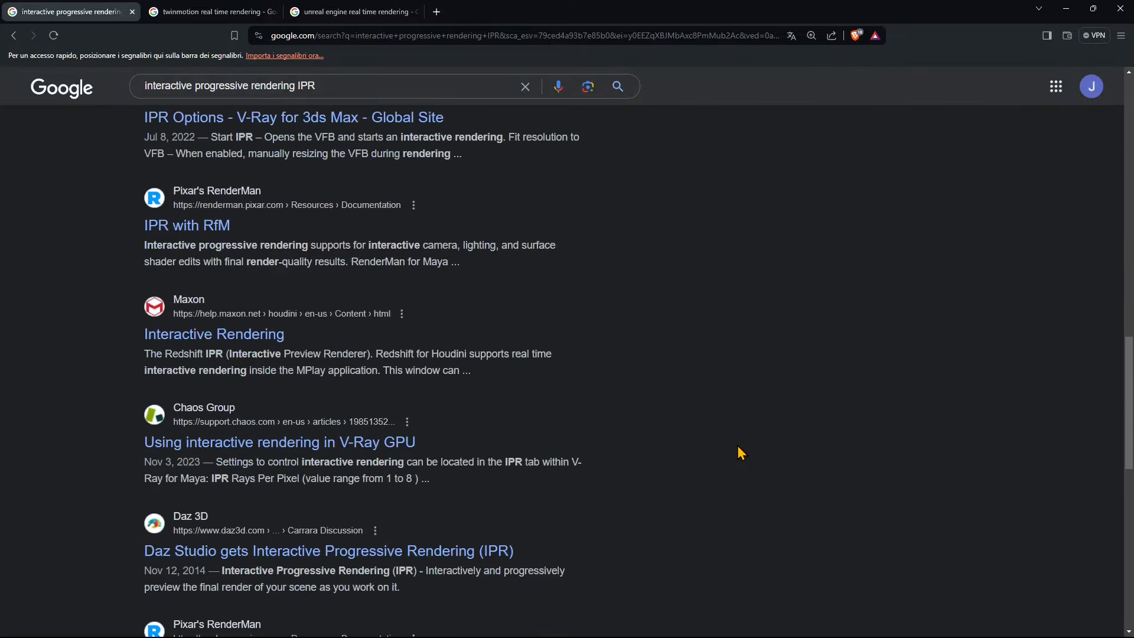
scroll(738, 445, down, 2)
scroll(740, 440, up, 13)
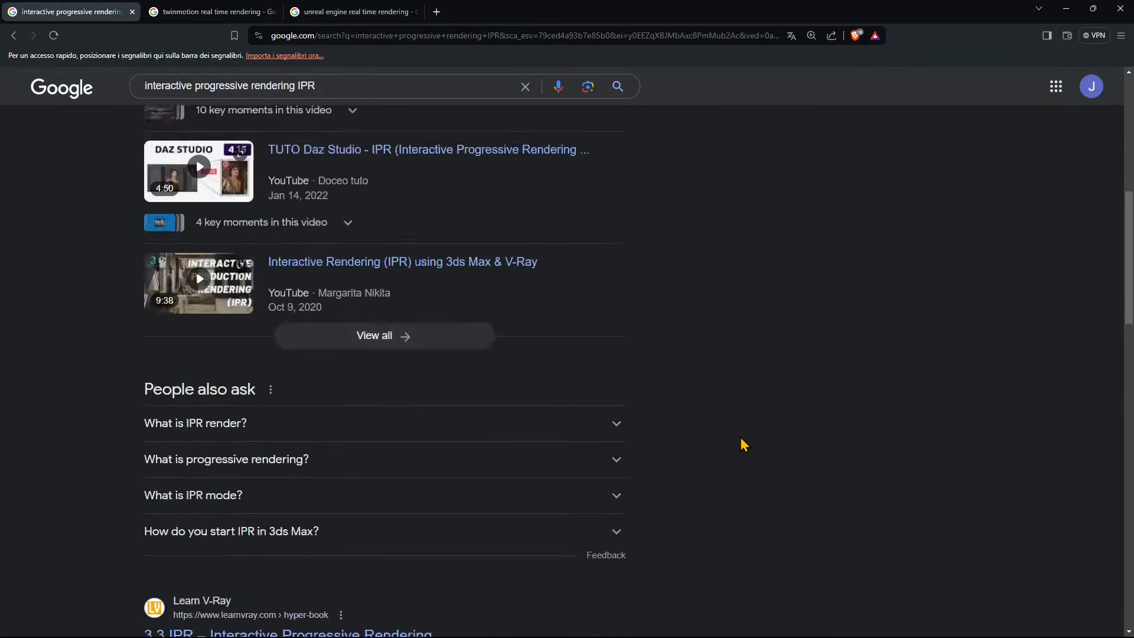
Look through the Twinmotion and Unreal Engine real-time rendering image results and return to the interactive progressive rendering search
scroll(742, 445, up, 10)
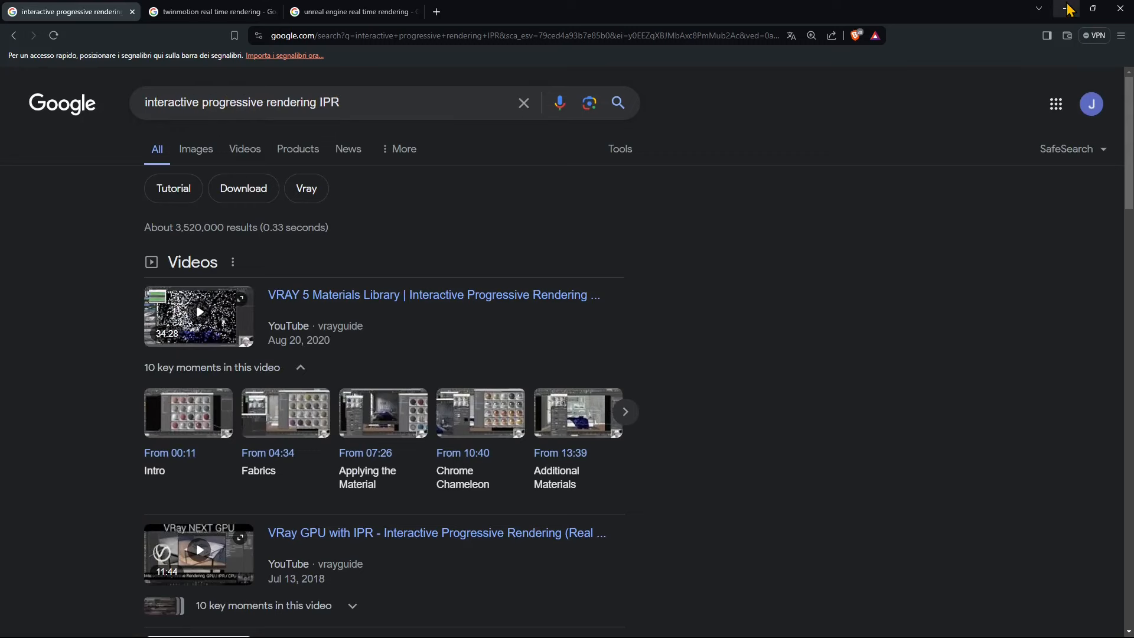
click(199, 11)
scroll(279, 433, down, 5)
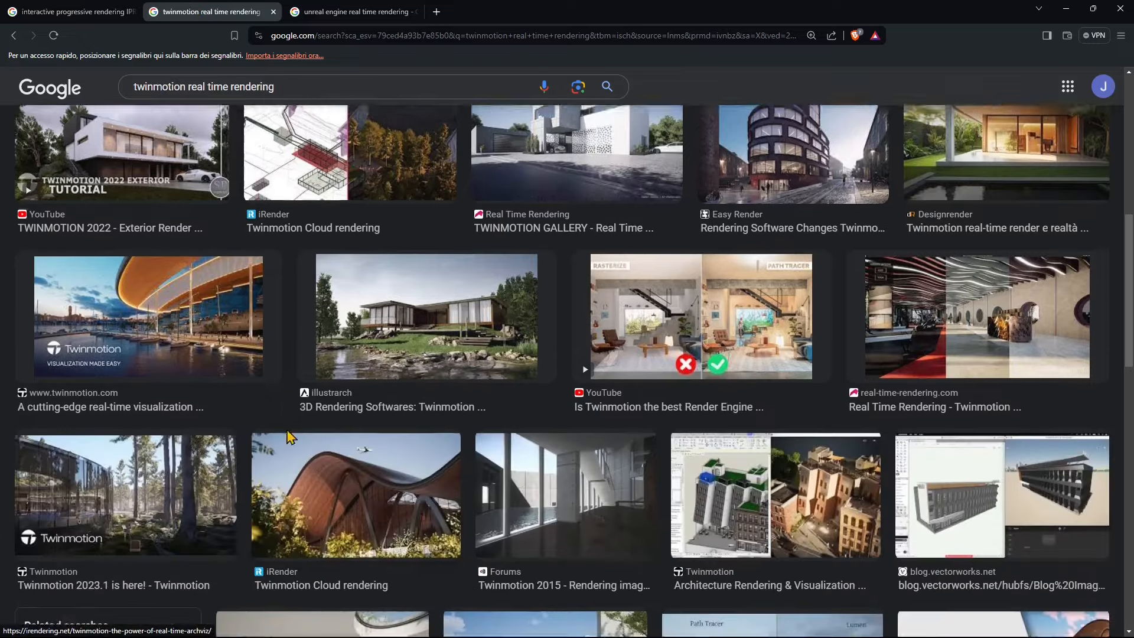
key(ctrl+Tab)
scroll(355, 402, down, 5)
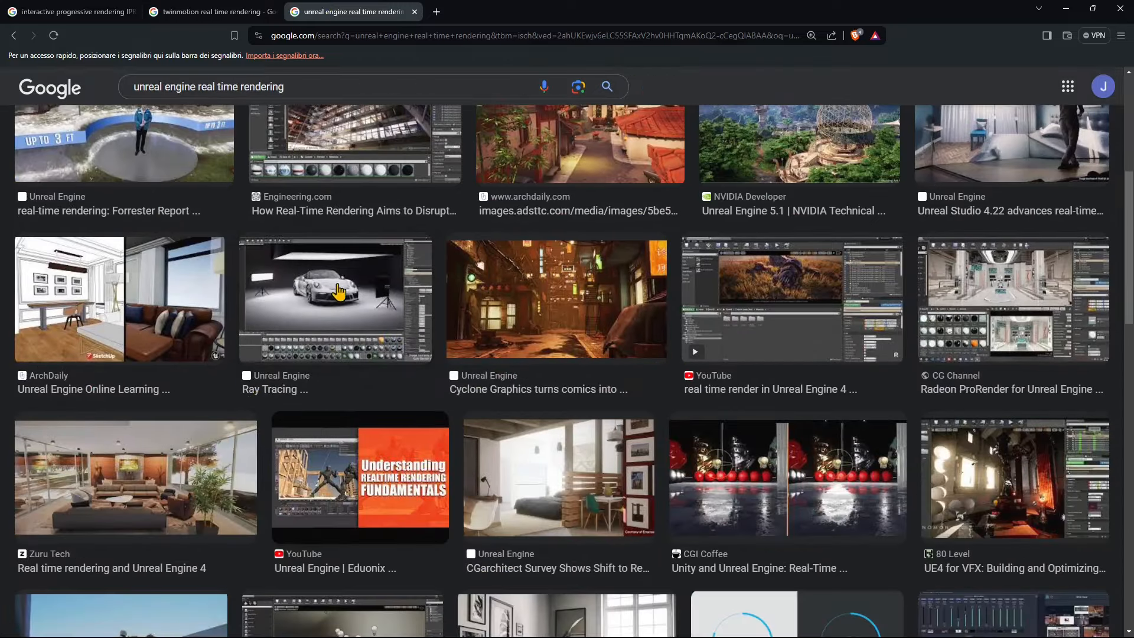
scroll(373, 302, down, 1)
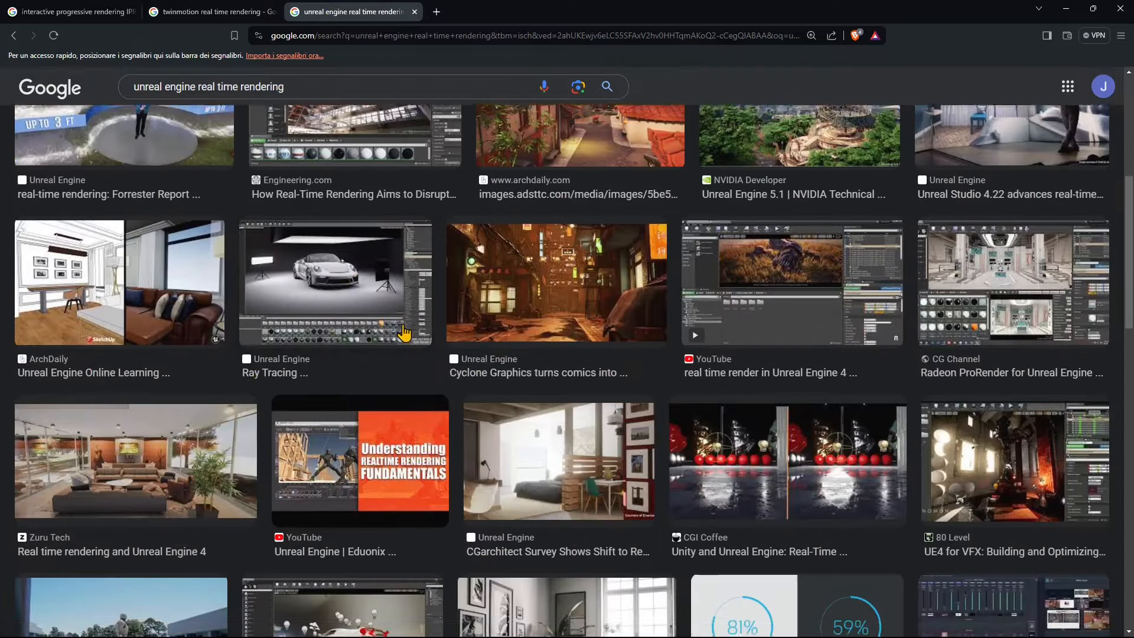
click(89, 11)
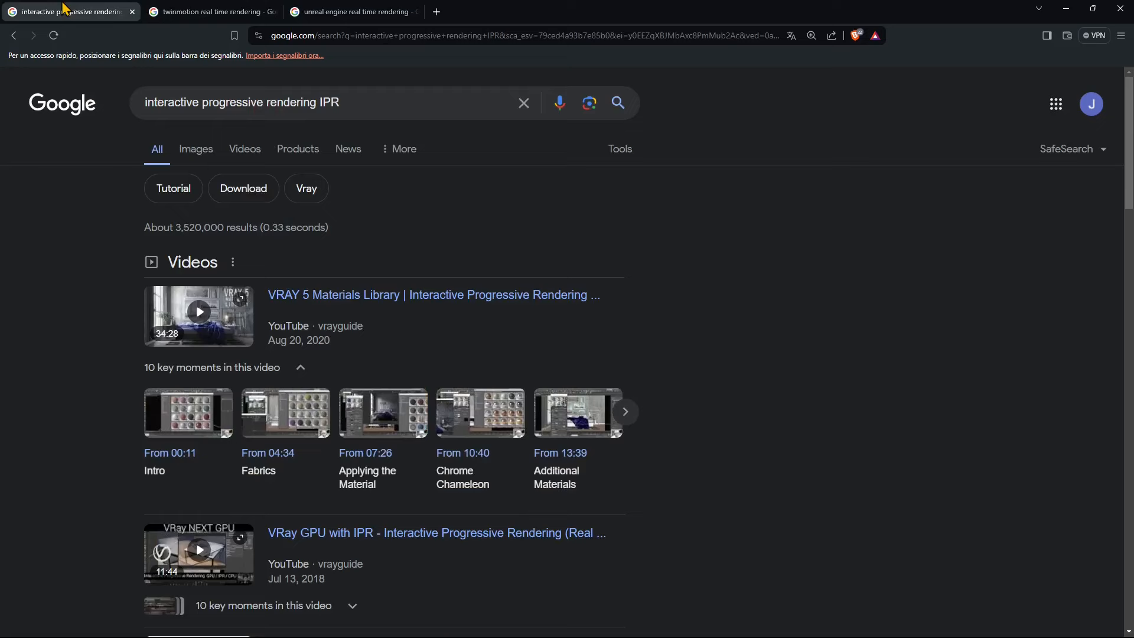
Switch to Cinema 4D, test-render the REDSHIFT C4D text in the Picture Viewer and stop the render
click(1066, 8)
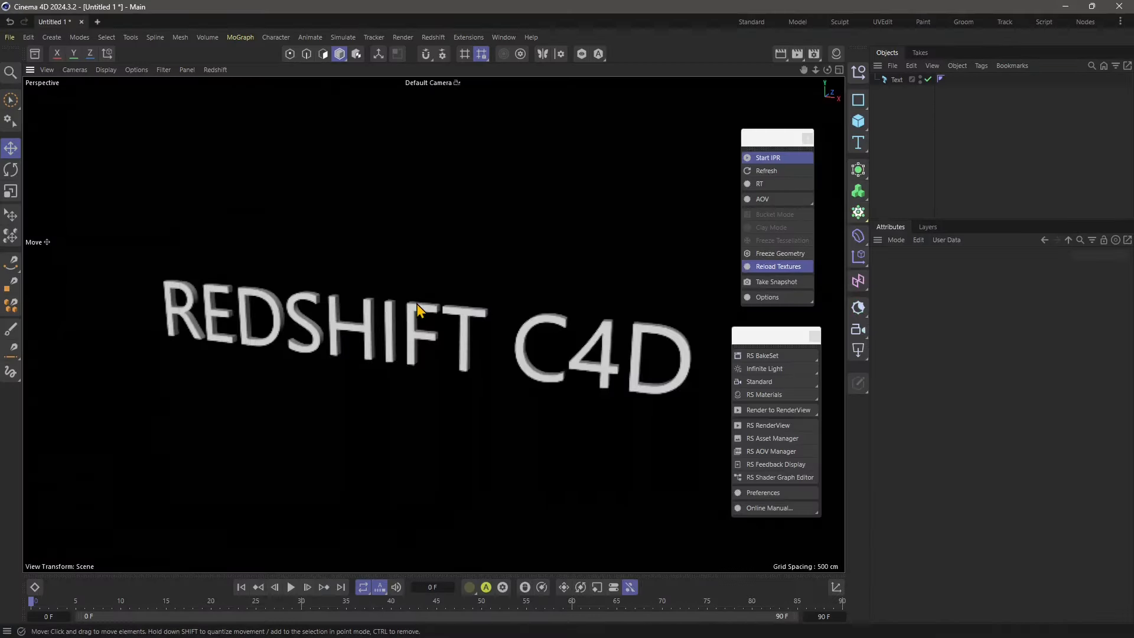
click(678, 339)
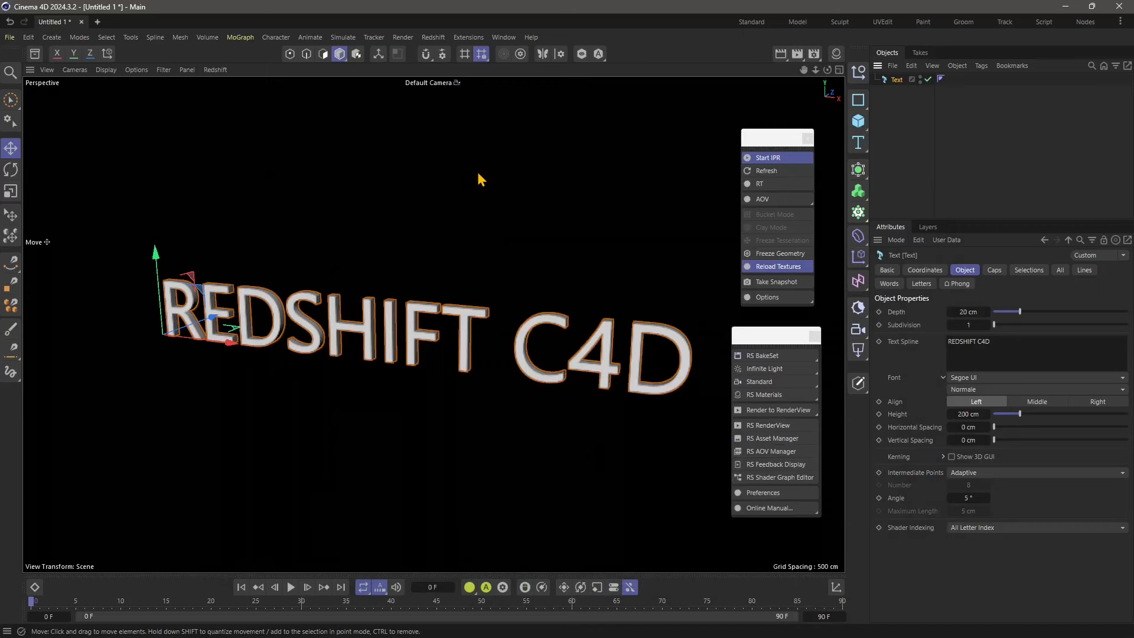
click(796, 54)
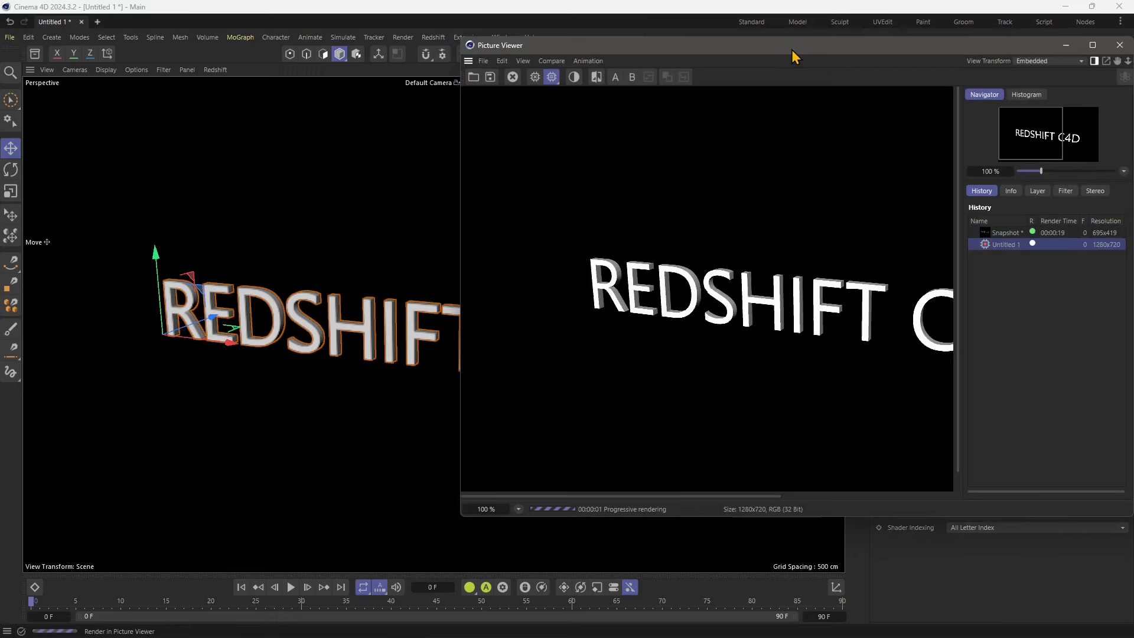
drag(792, 50, 519, 77)
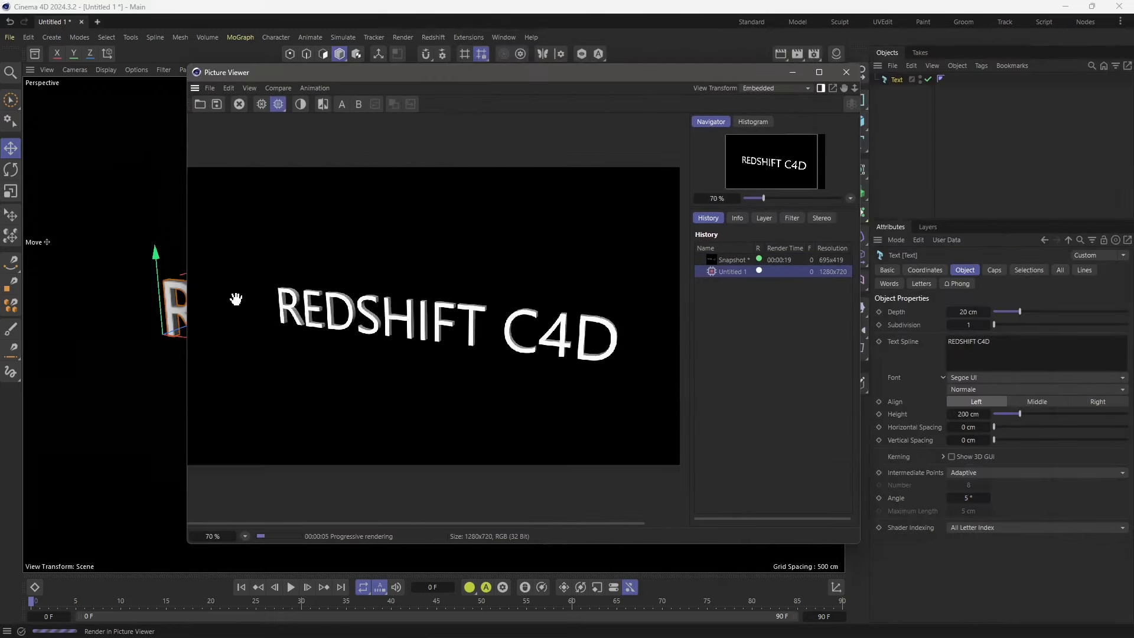
click(845, 72)
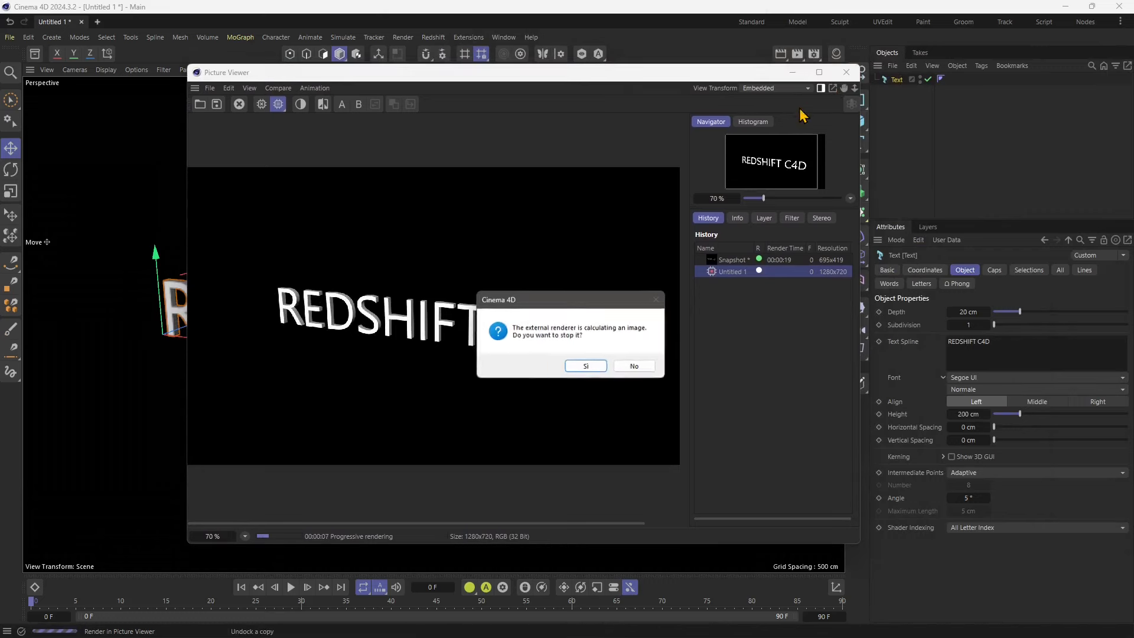
click(593, 367)
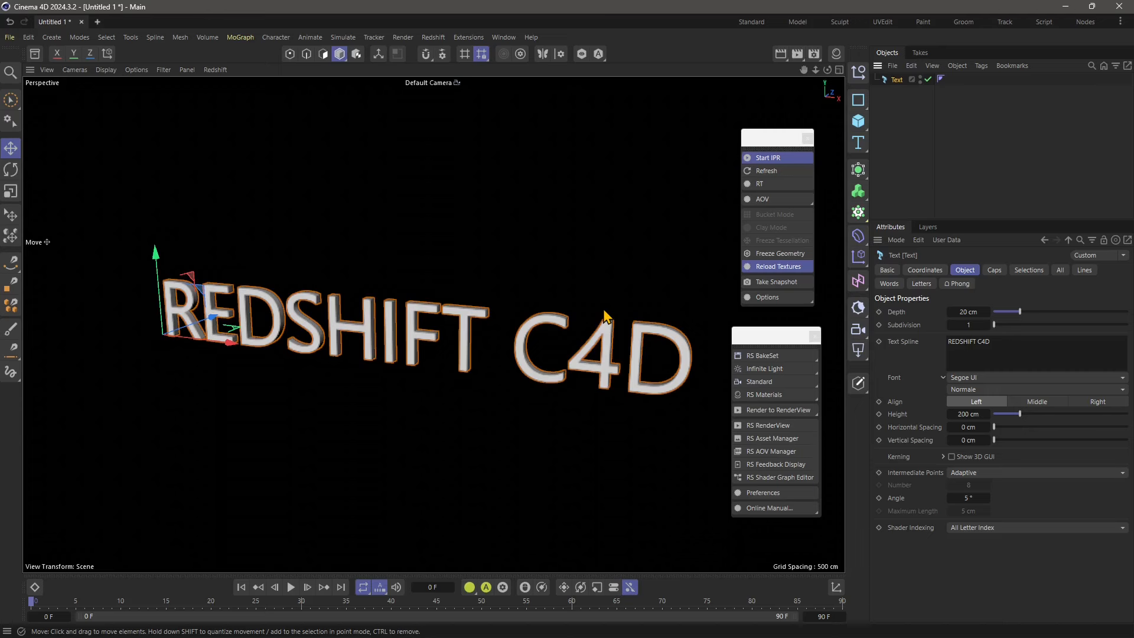
click(488, 304)
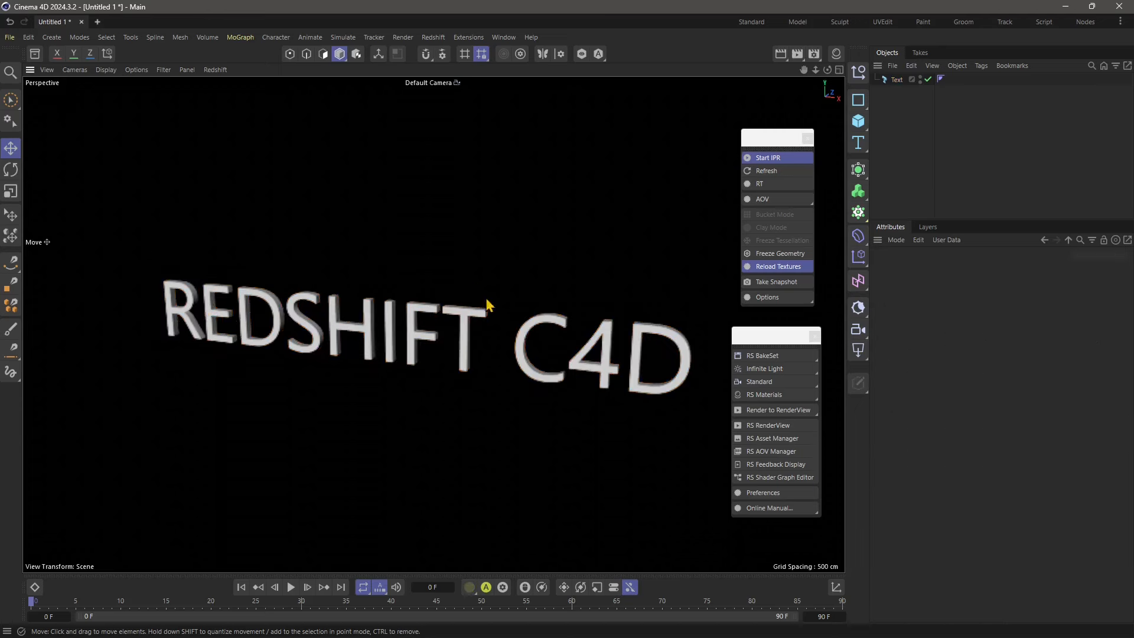
click(471, 318)
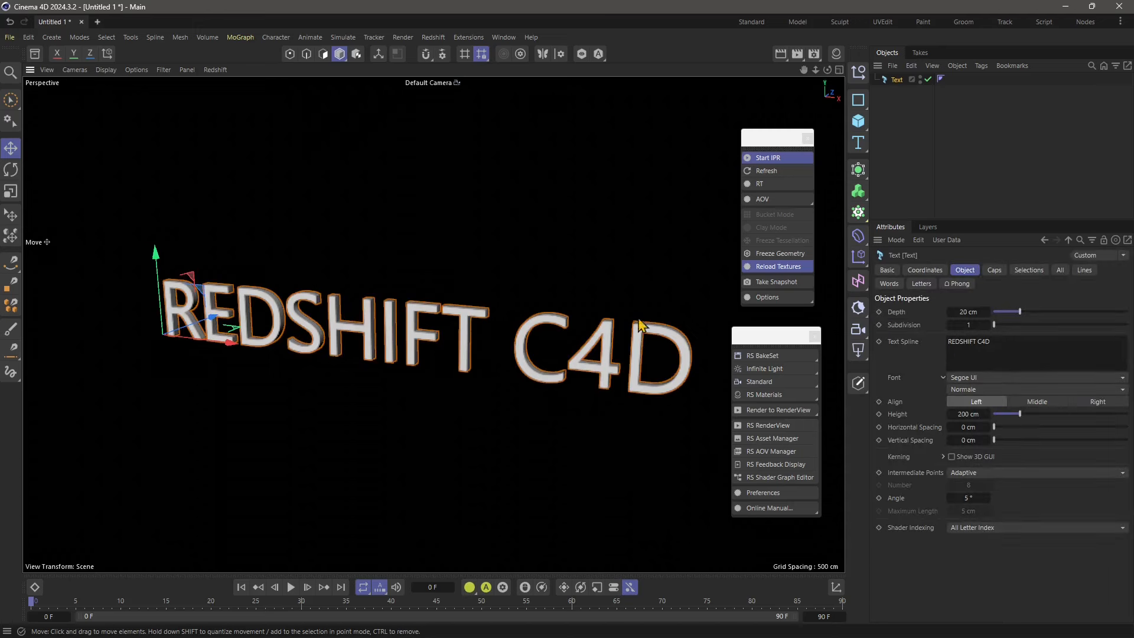
click(771, 342)
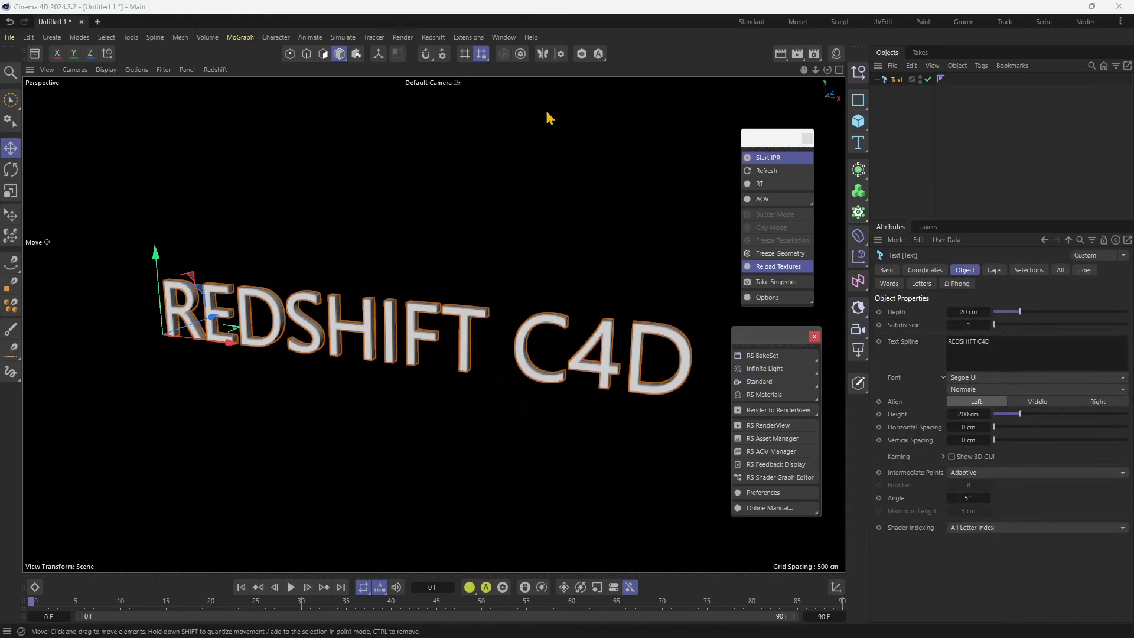
click(433, 36)
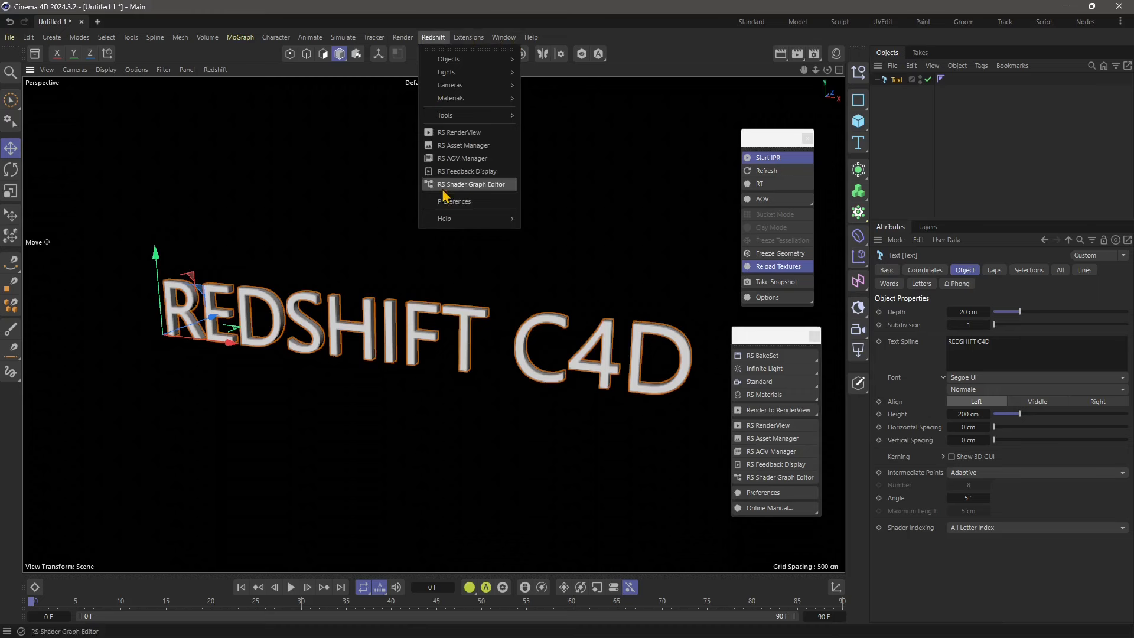
click(435, 39)
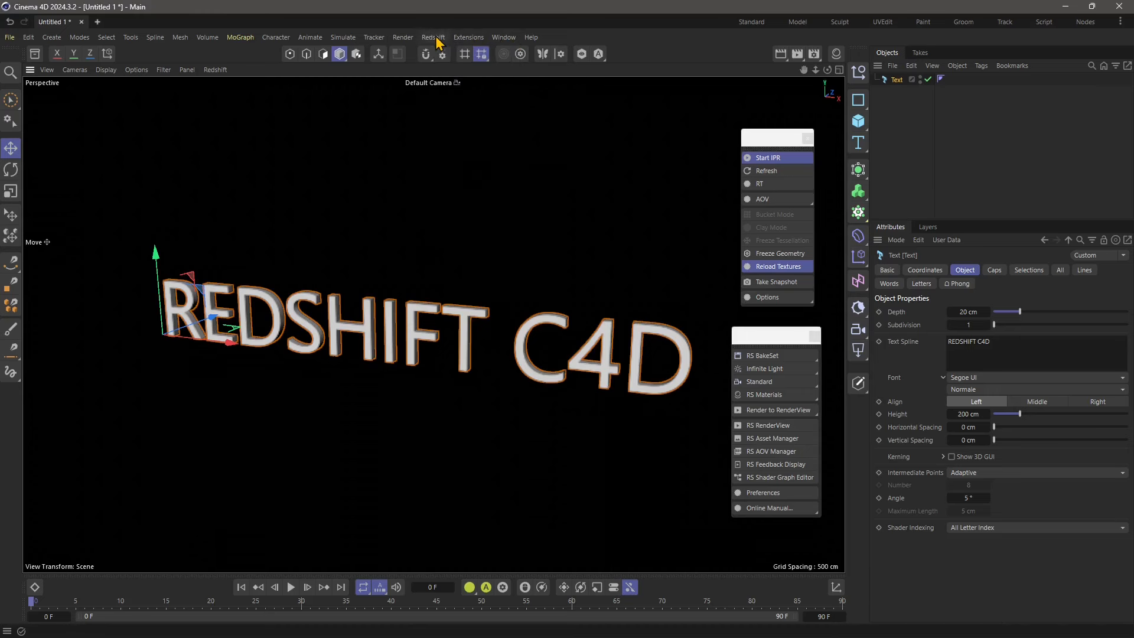
click(769, 352)
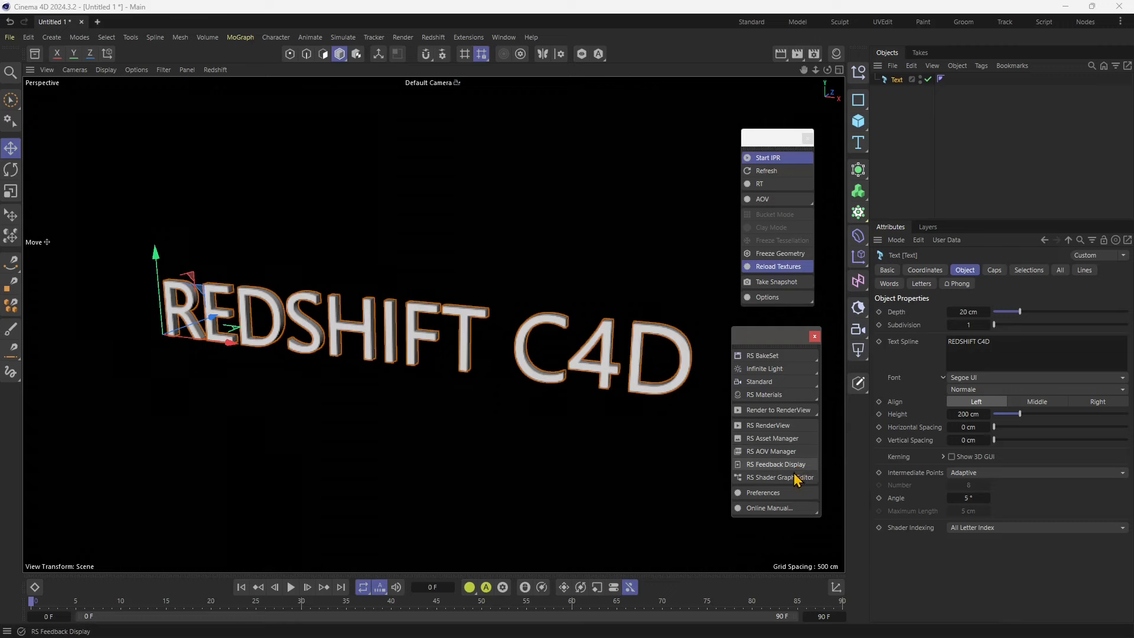
Open the Redshift preferences in an enlarged window and enable Hybrid Rendering
click(751, 493)
drag(827, 211, 255, 202)
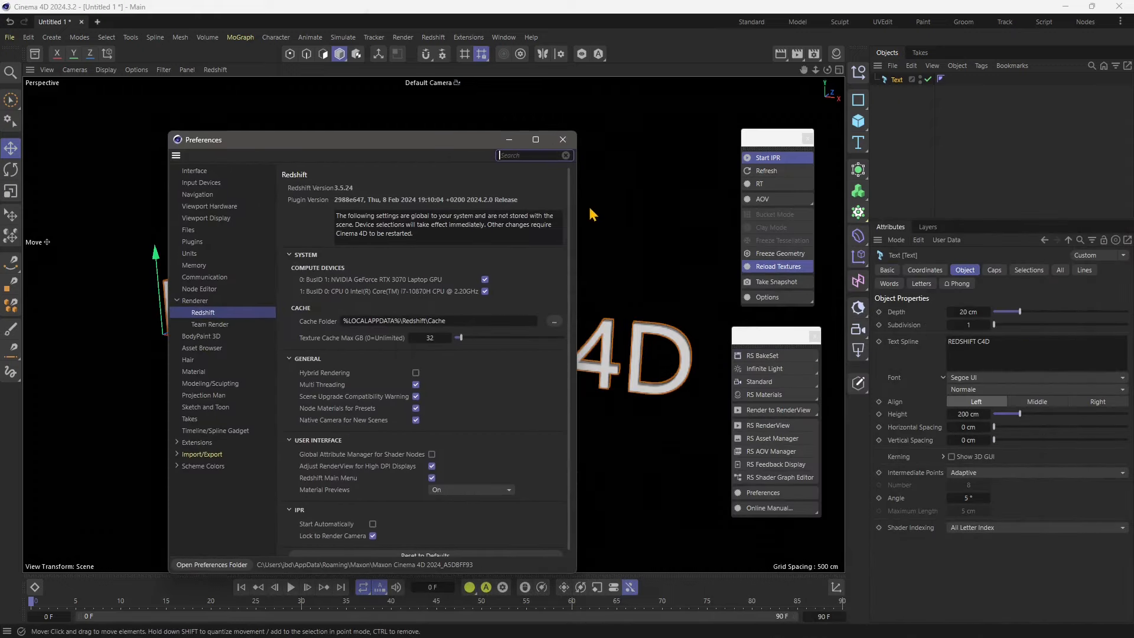
drag(577, 211, 853, 220)
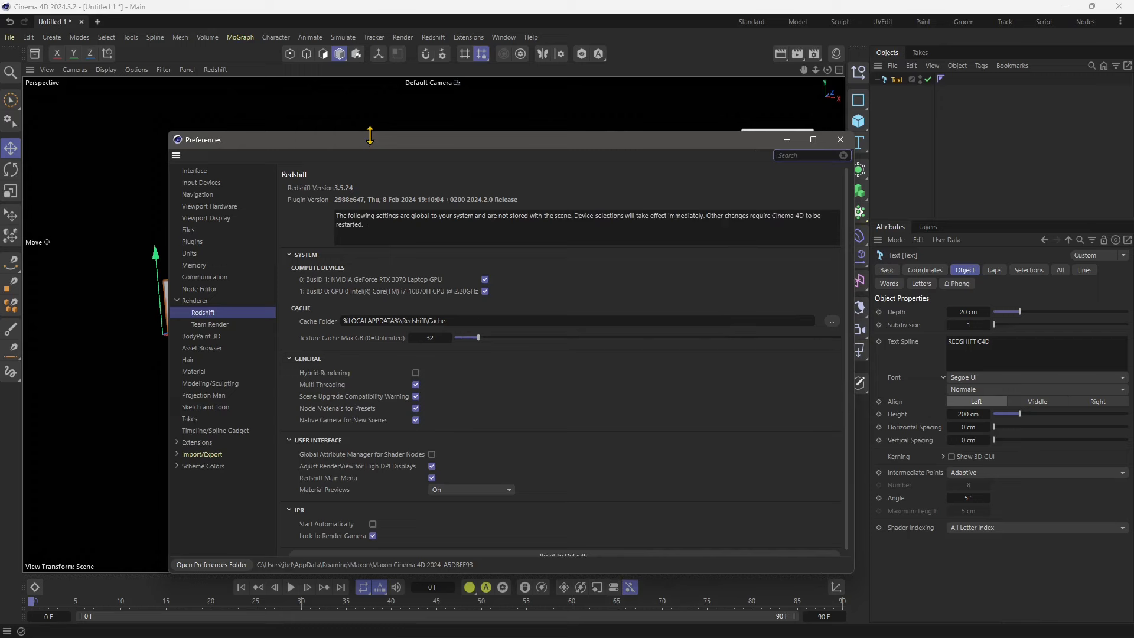
drag(363, 145, 338, 115)
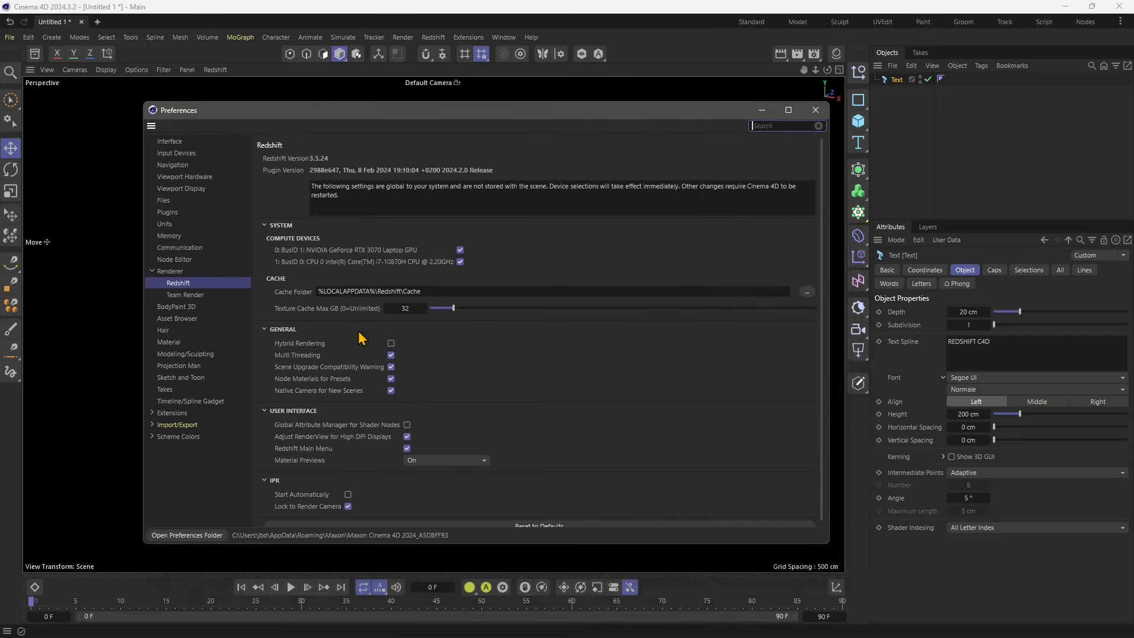
scroll(358, 387, down, 1)
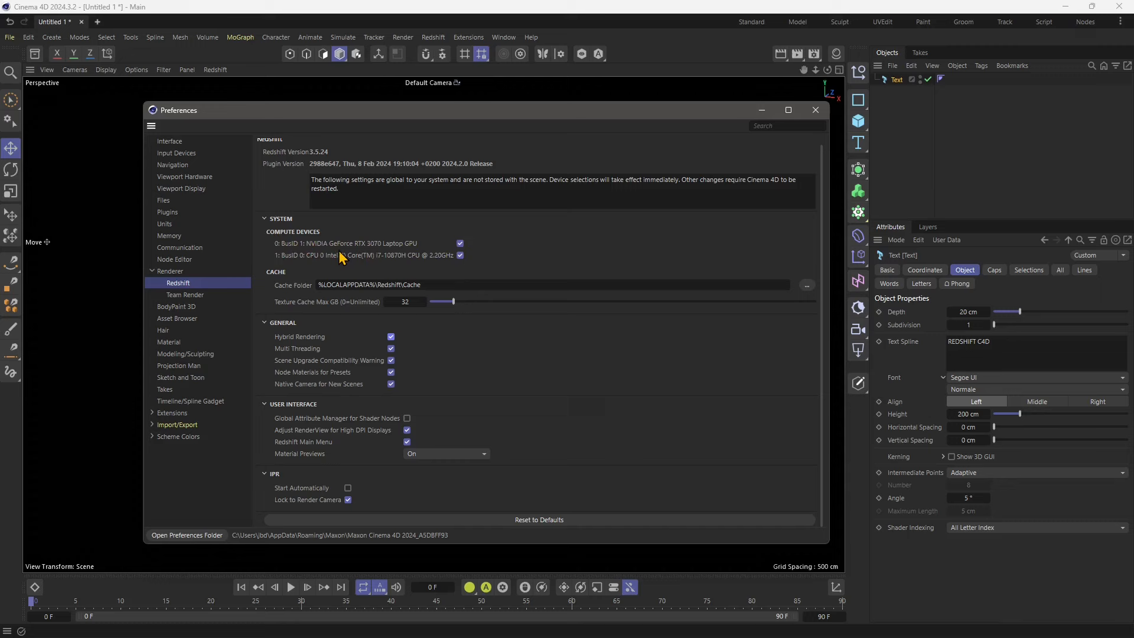
Set the interface language to Italiano (Italian) (it-IT) in the preferences and restart the program
click(175, 143)
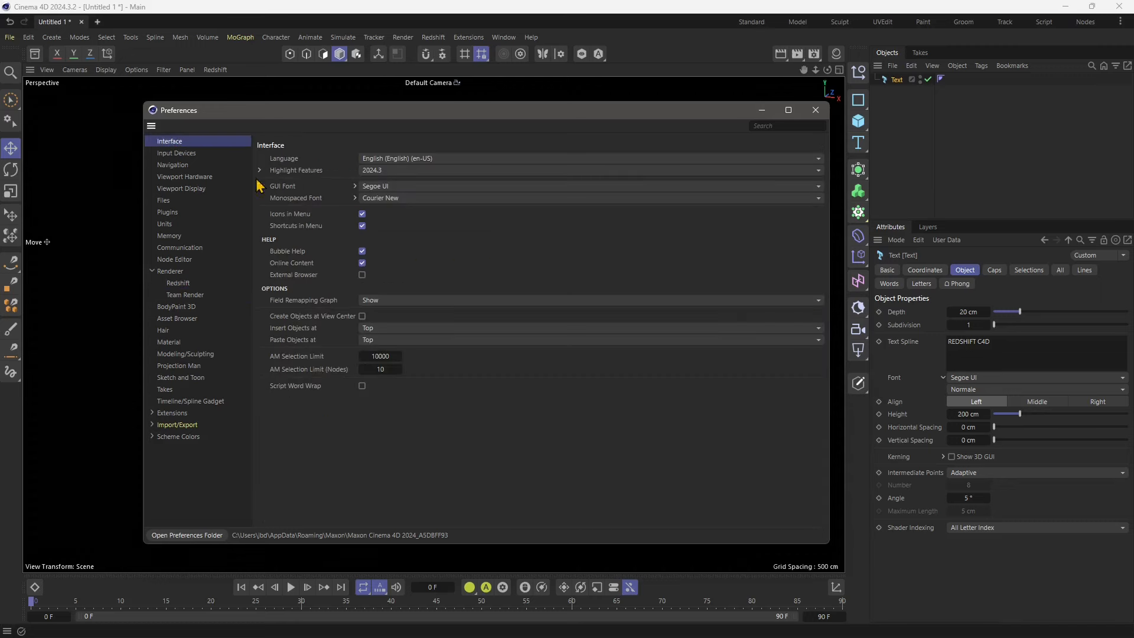
click(387, 159)
click(388, 174)
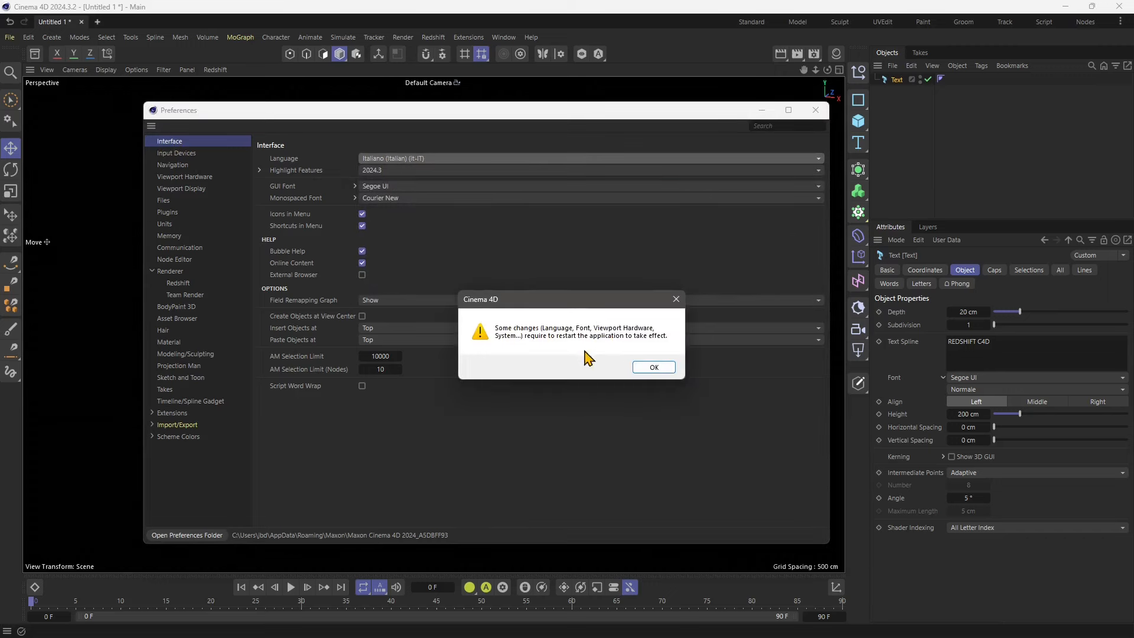
click(650, 367)
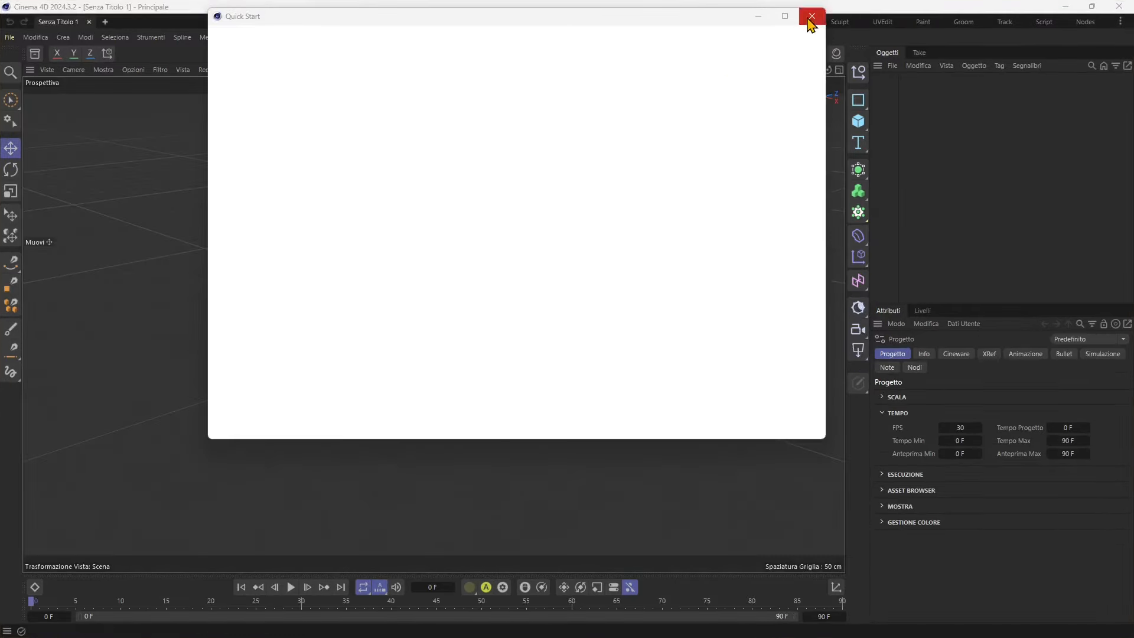
Dismiss the Quick Start window and reopen the recent project Lesson 01.c4d
click(810, 16)
click(12, 38)
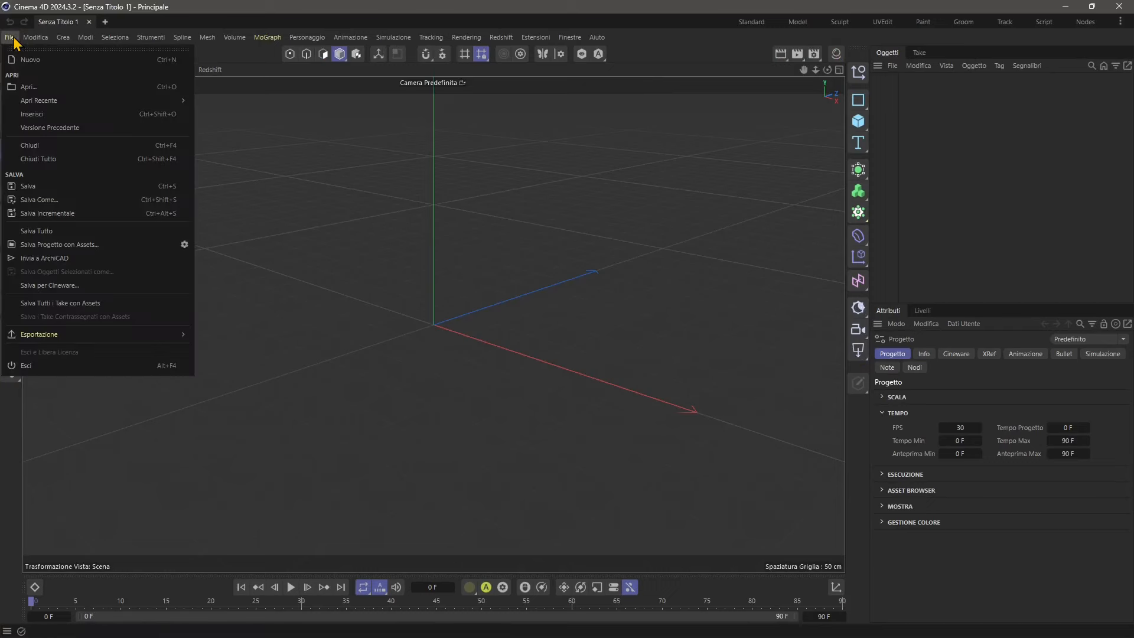
mouse_move(47, 105)
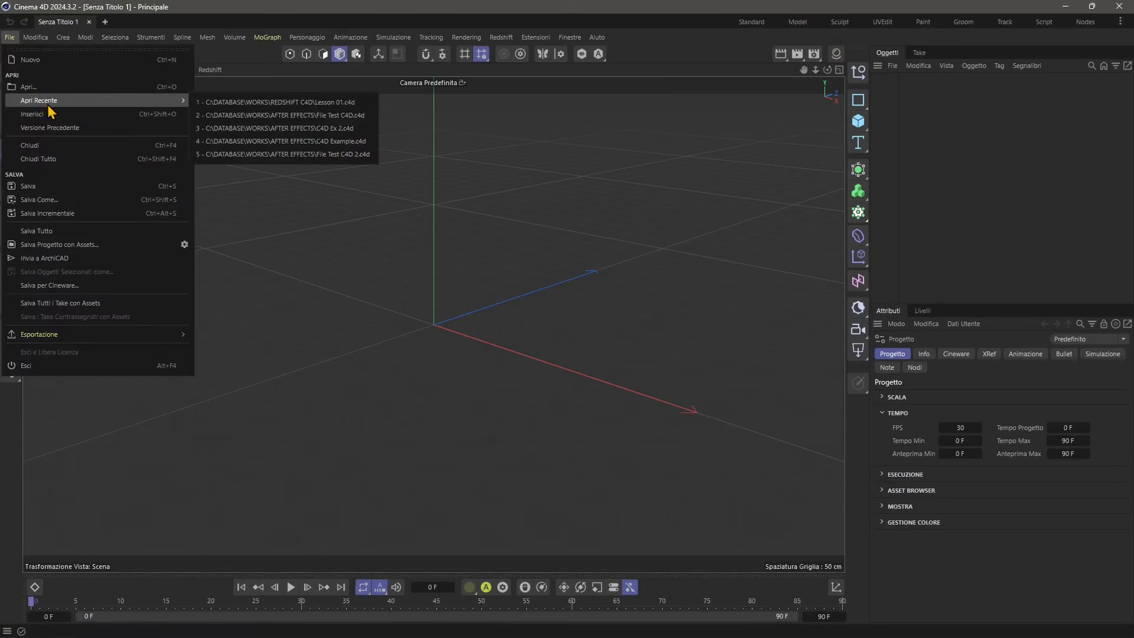
click(311, 104)
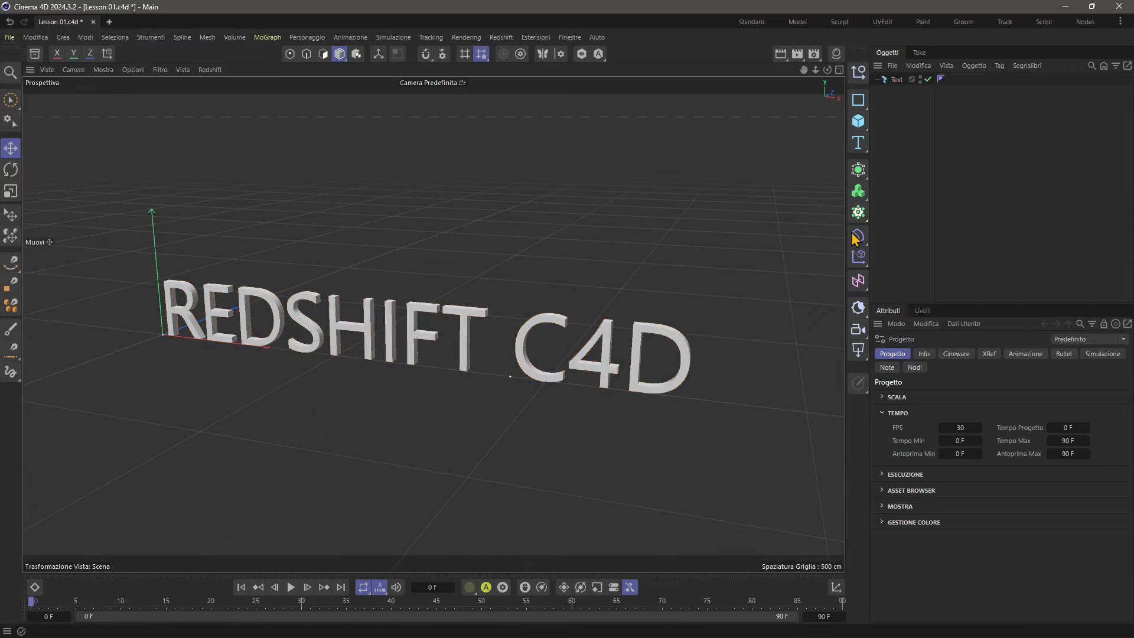
Detach the main Redshift commands as a floating palette over the viewport
click(466, 37)
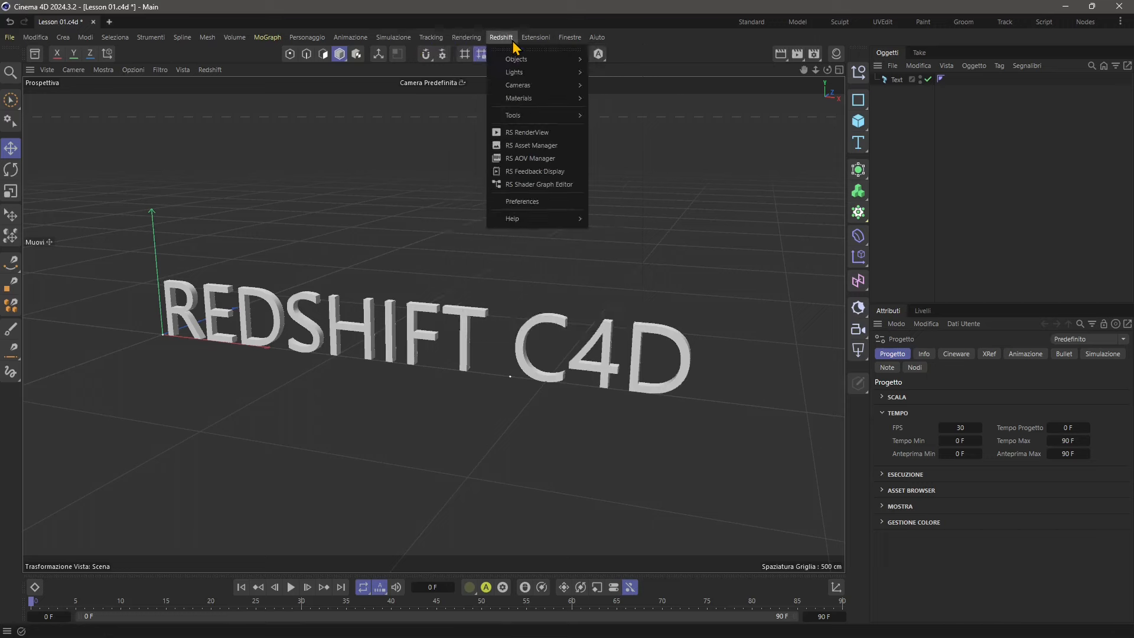
click(508, 51)
drag(519, 39, 758, 113)
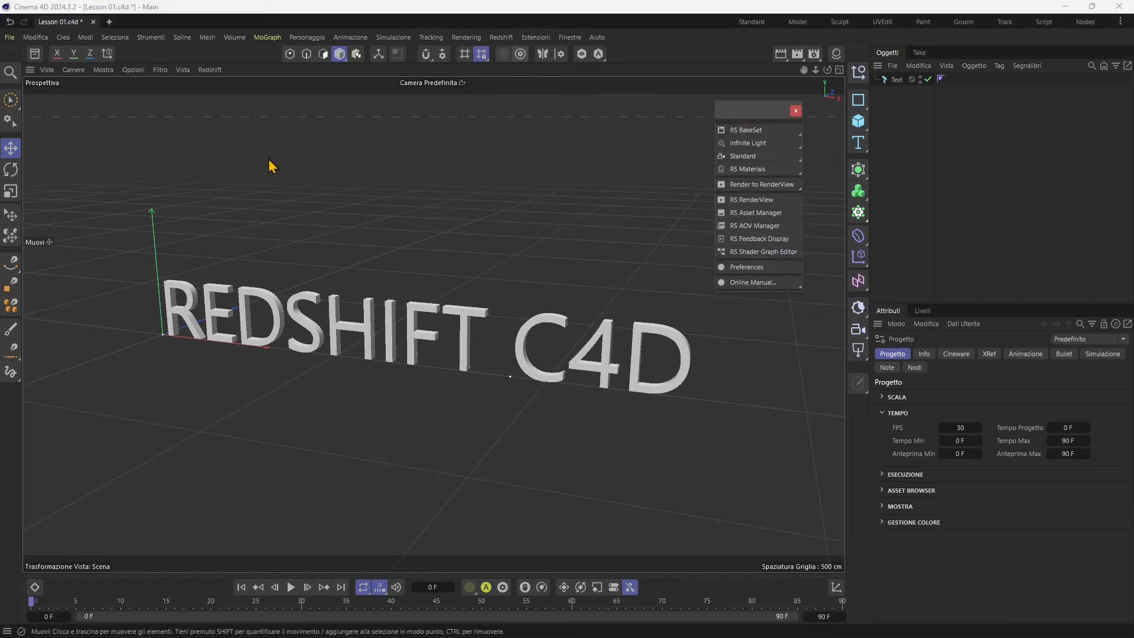
Detach the viewport's Redshift IPR commands as a floating palette and place it below the main Redshift palette
click(210, 70)
click(220, 83)
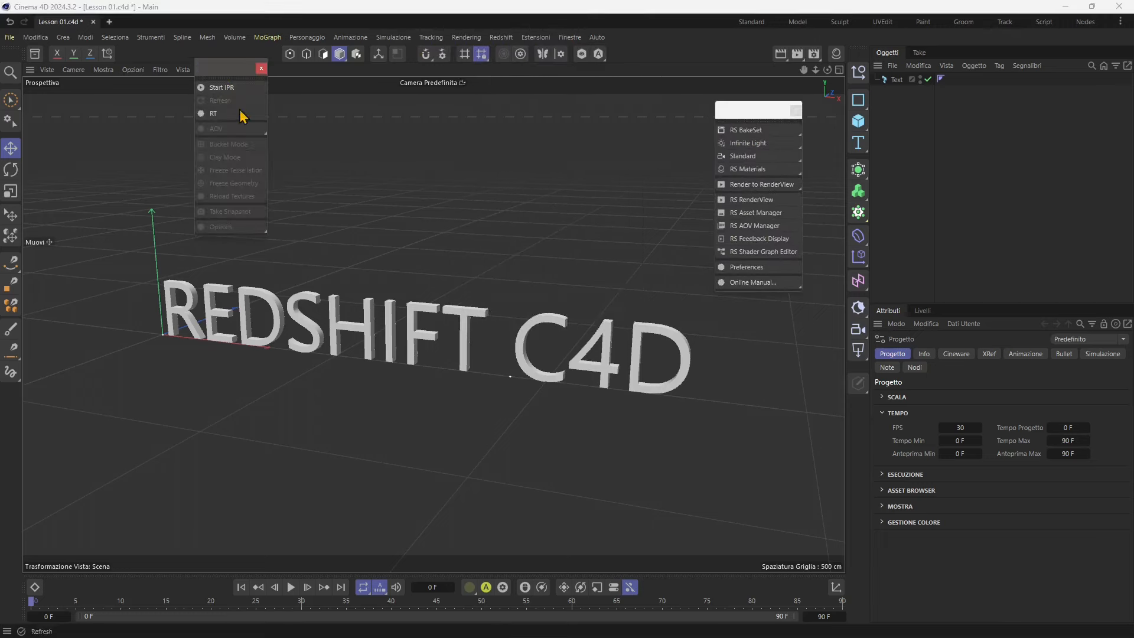
drag(221, 89, 739, 328)
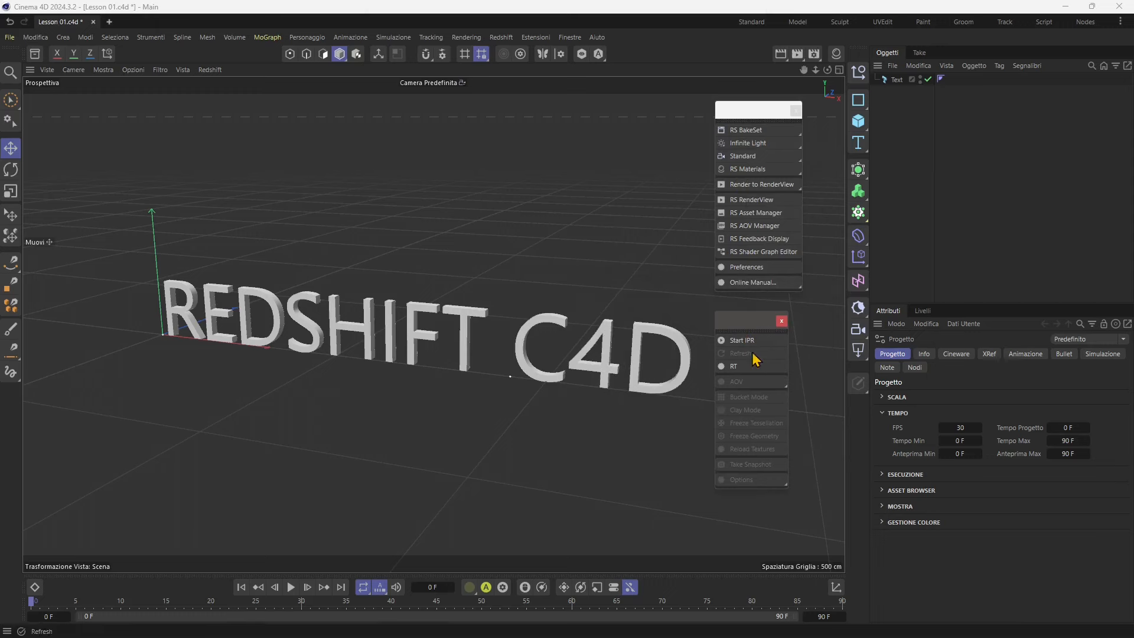
drag(748, 322, 756, 321)
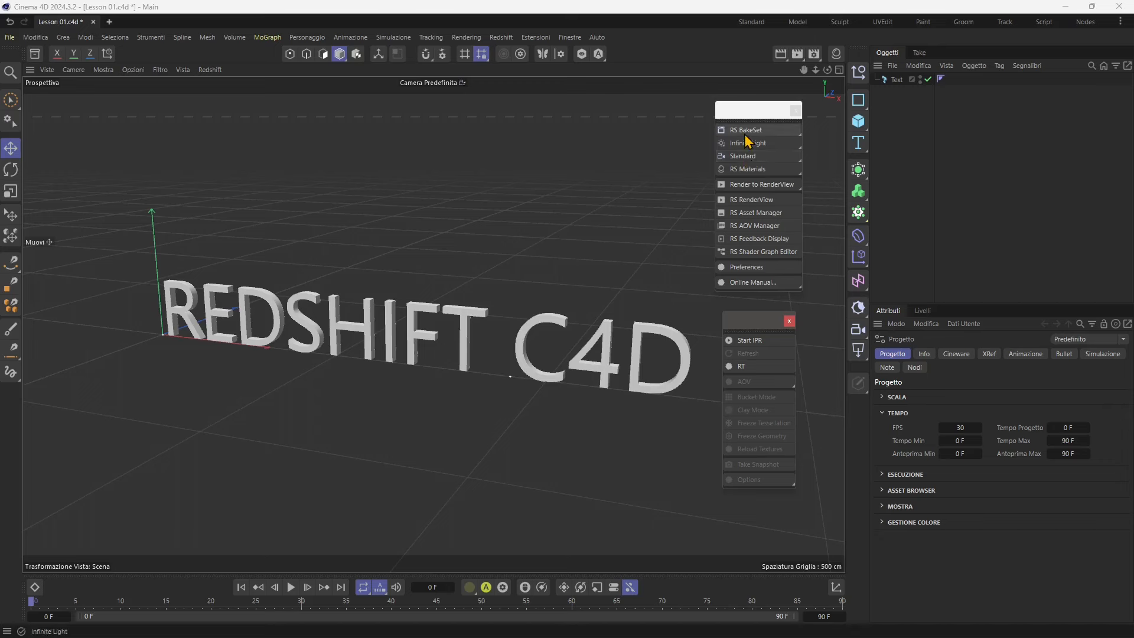
Detach the Redshift light types as a floating palette and place it beside the main Redshift palette
click(796, 149)
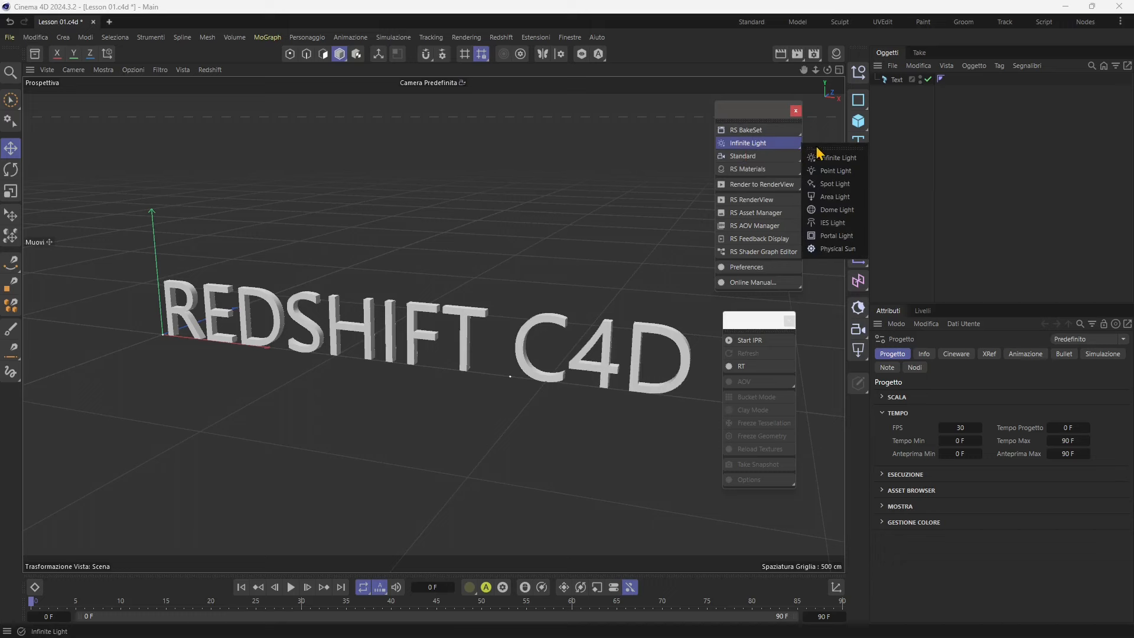
drag(819, 153, 846, 147)
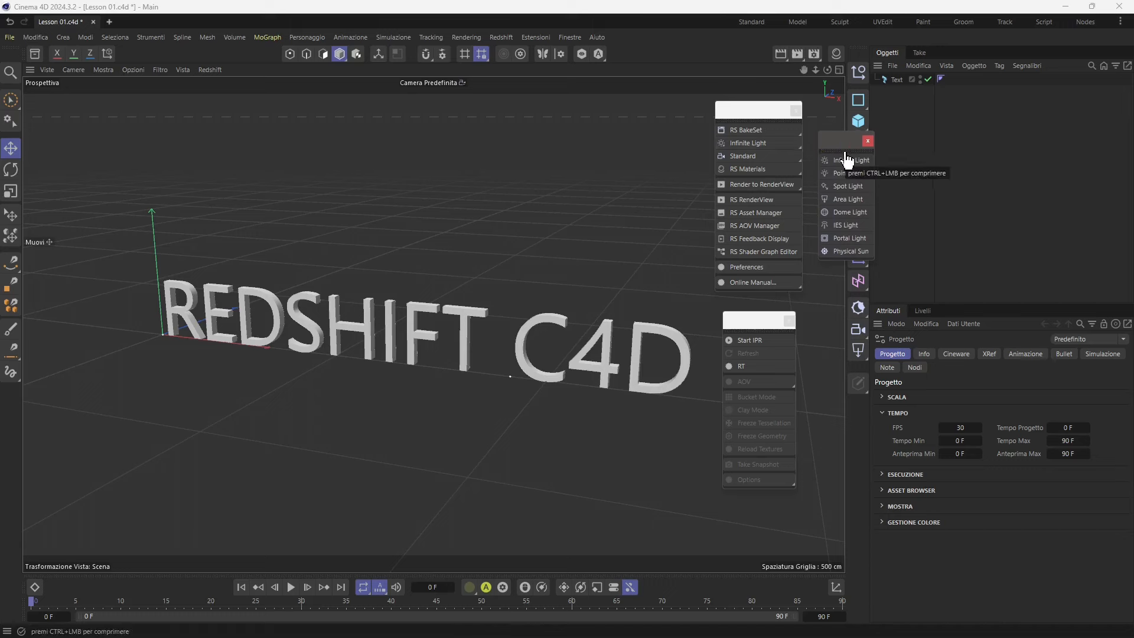
drag(831, 141, 838, 130)
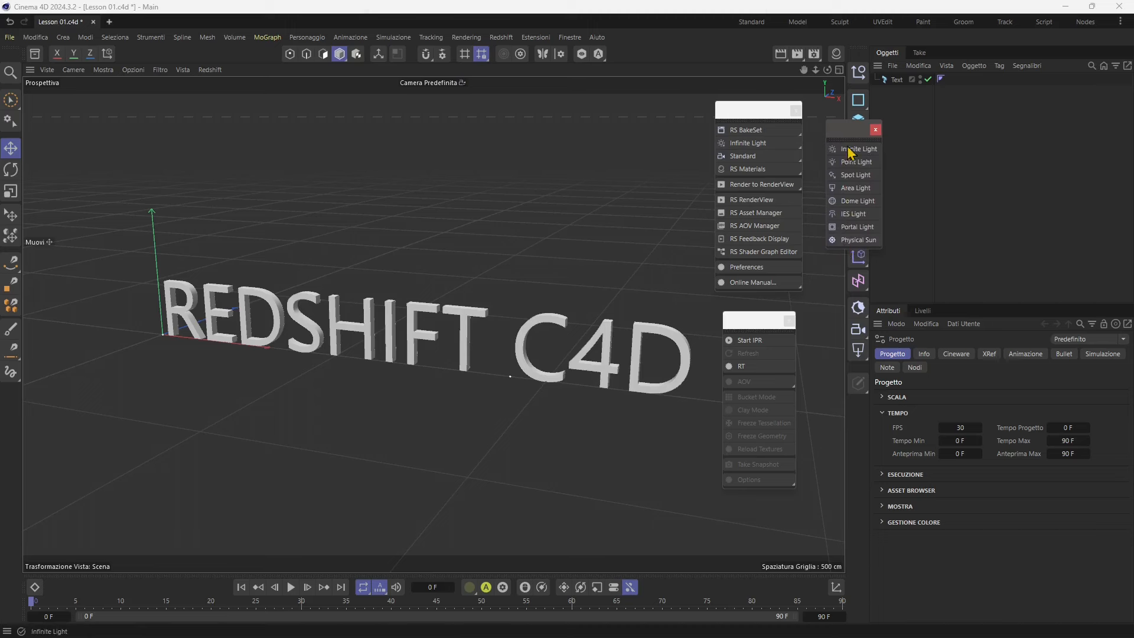
Look through the Redshift material, light and utility types, and create a Standard Redshift material
drag(849, 136, 840, 136)
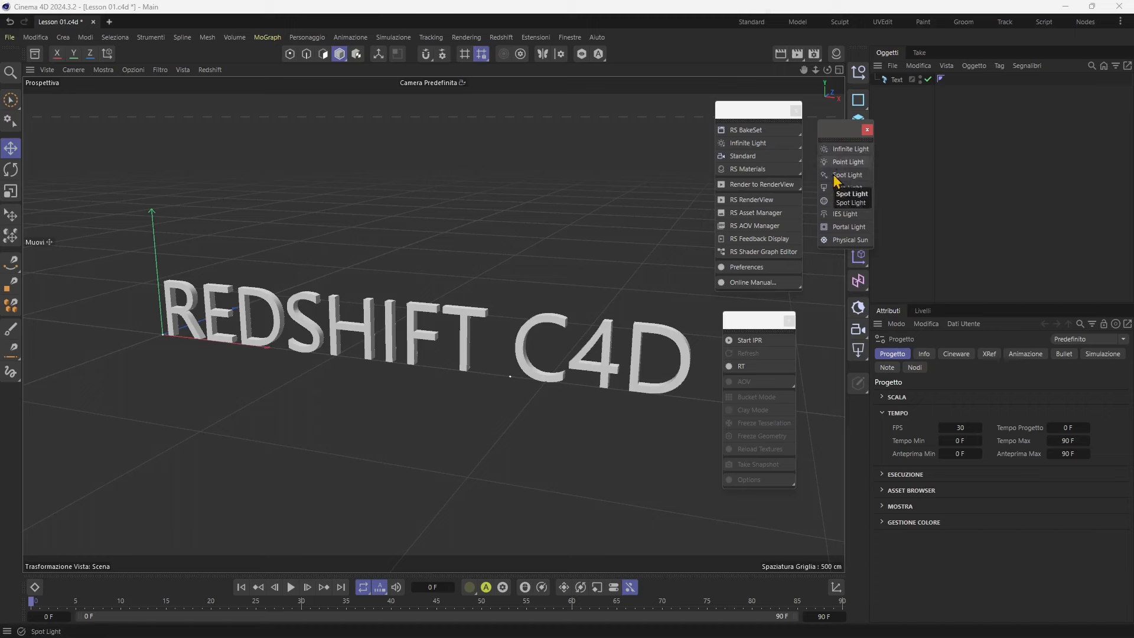
click(788, 171)
mouse_move(797, 178)
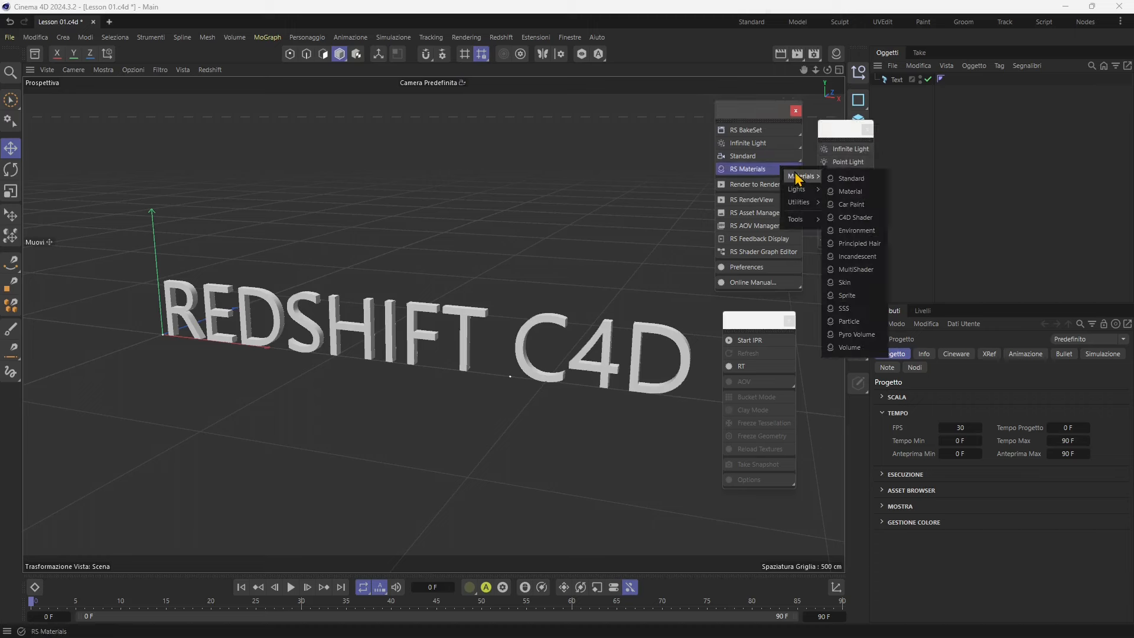
click(798, 175)
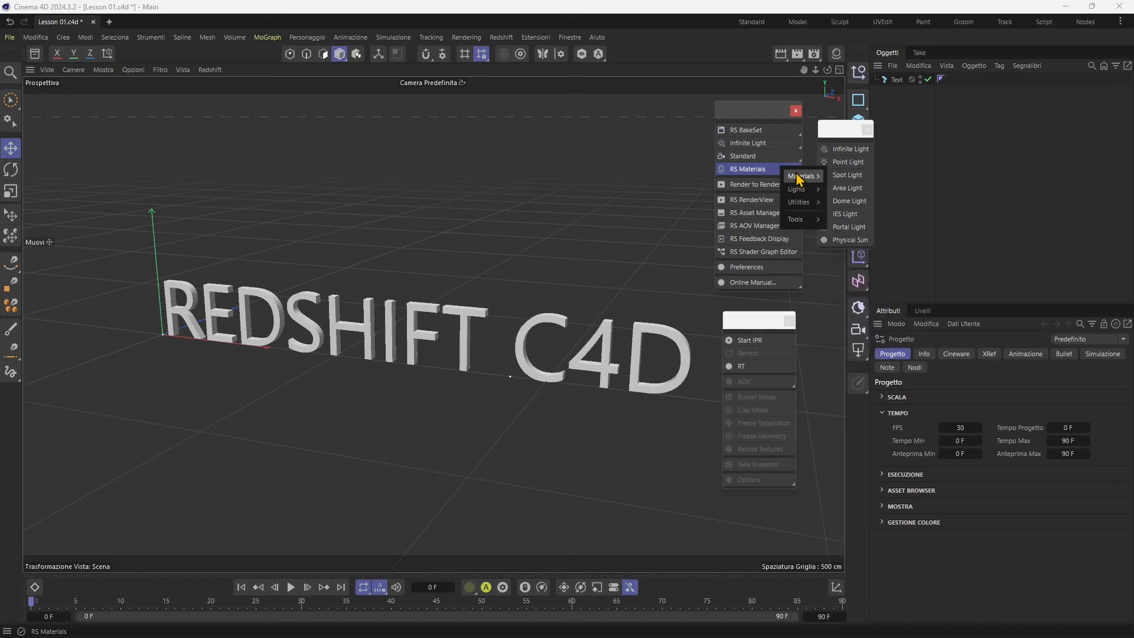
mouse_move(803, 177)
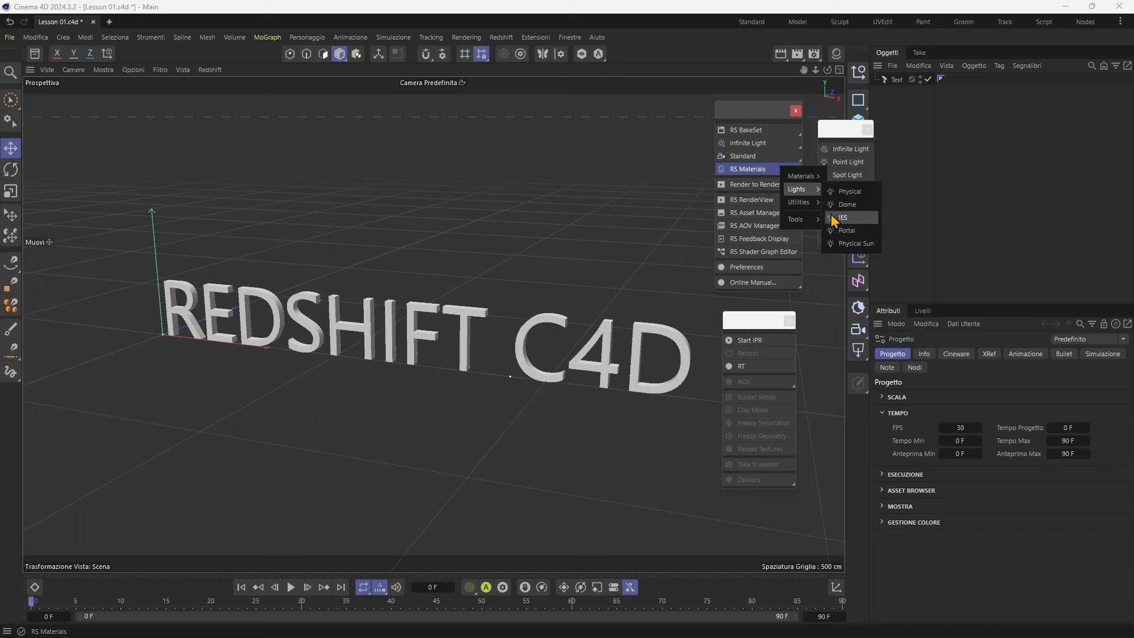
mouse_move(808, 209)
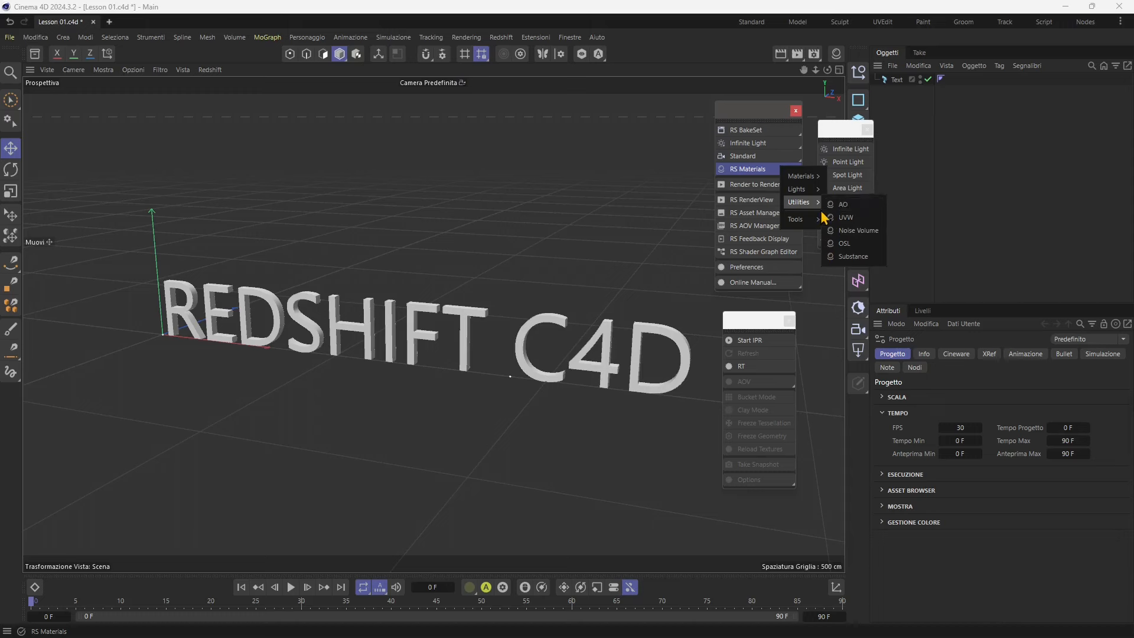
mouse_move(814, 229)
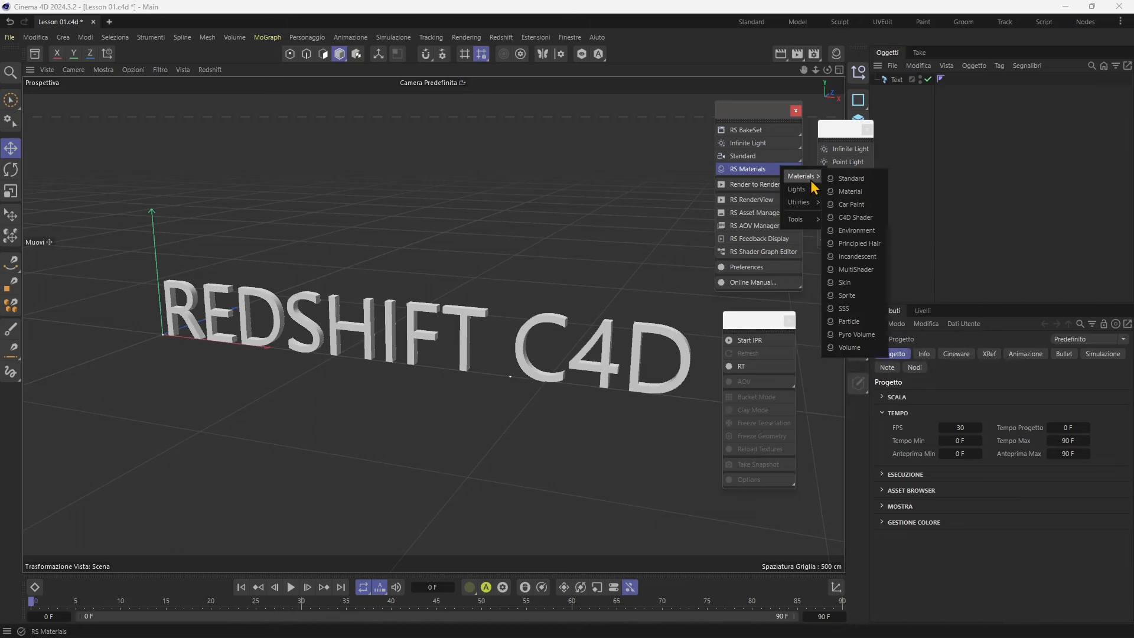
click(851, 179)
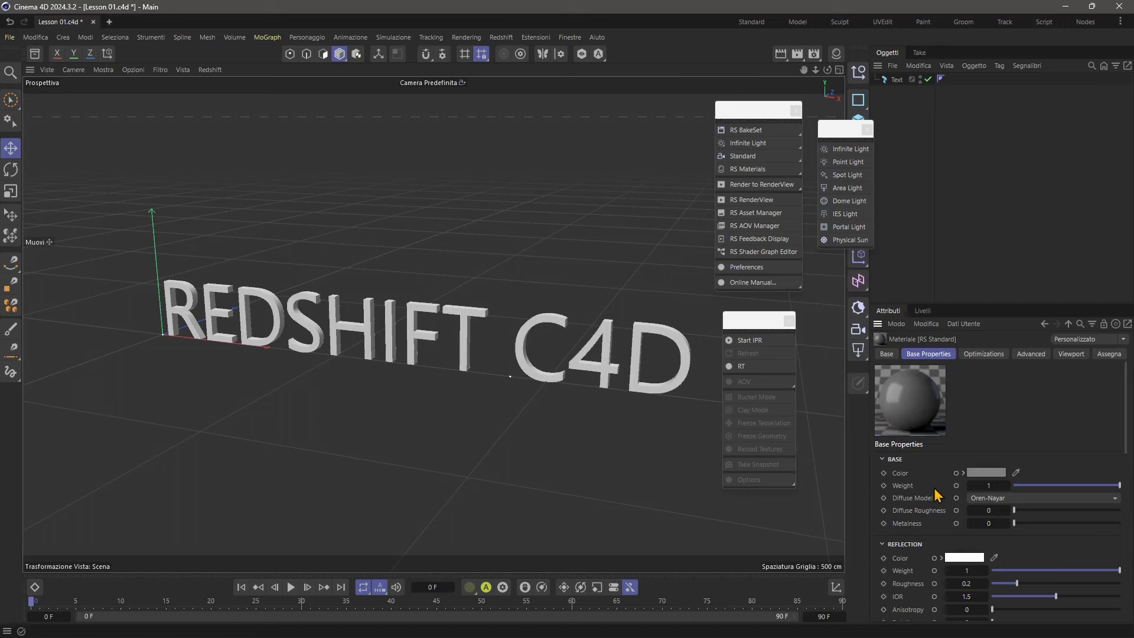
Apply the new RS Standard material to the REDSHIFT C4D text and select the text object
mouse_move(918, 412)
mouse_down()
mouse_move(592, 353)
mouse_move(608, 366)
mouse_up()
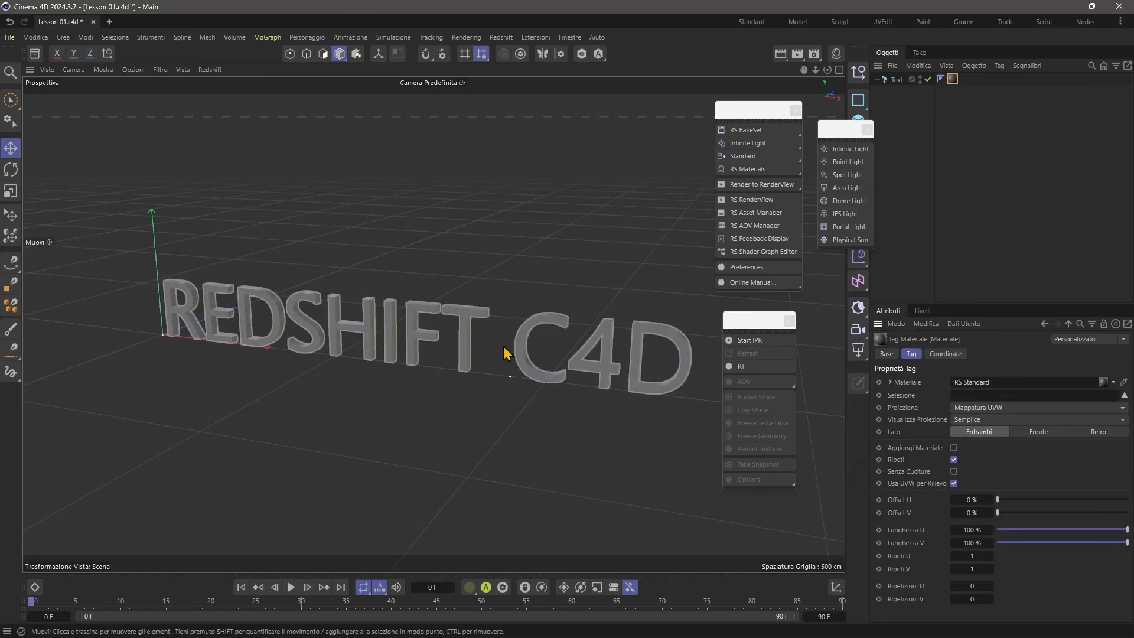
click(515, 324)
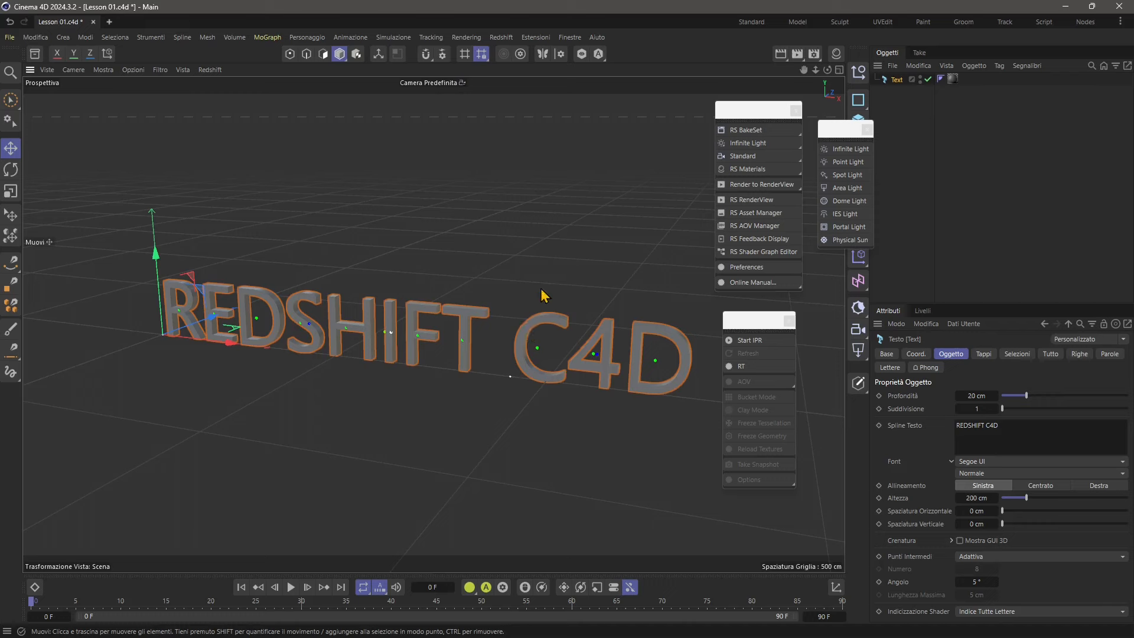
click(288, 236)
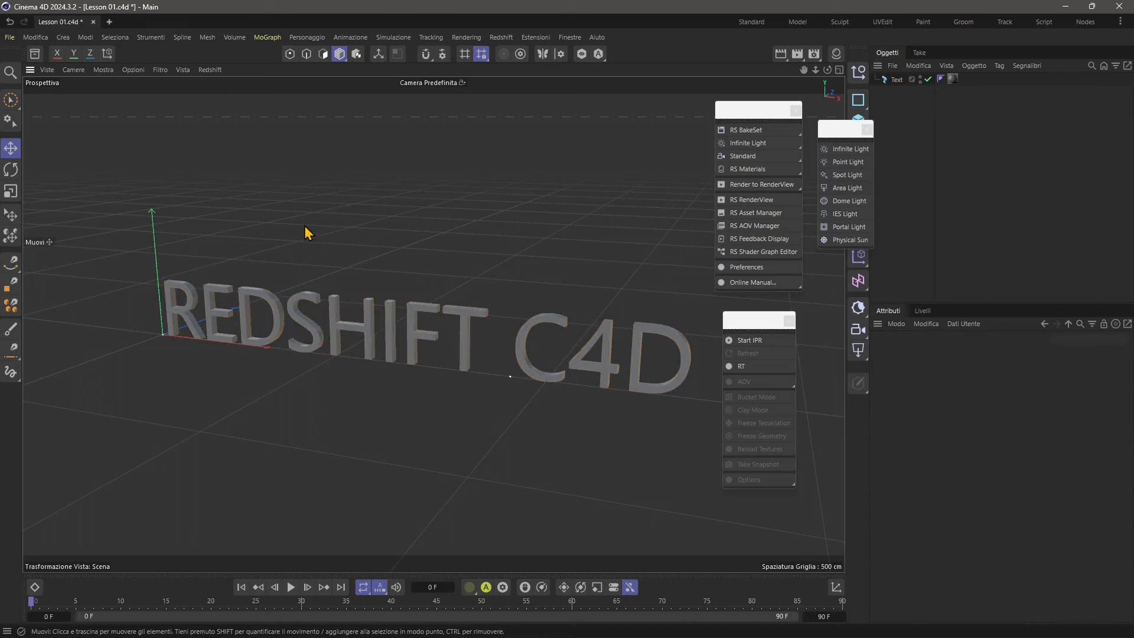
click(309, 337)
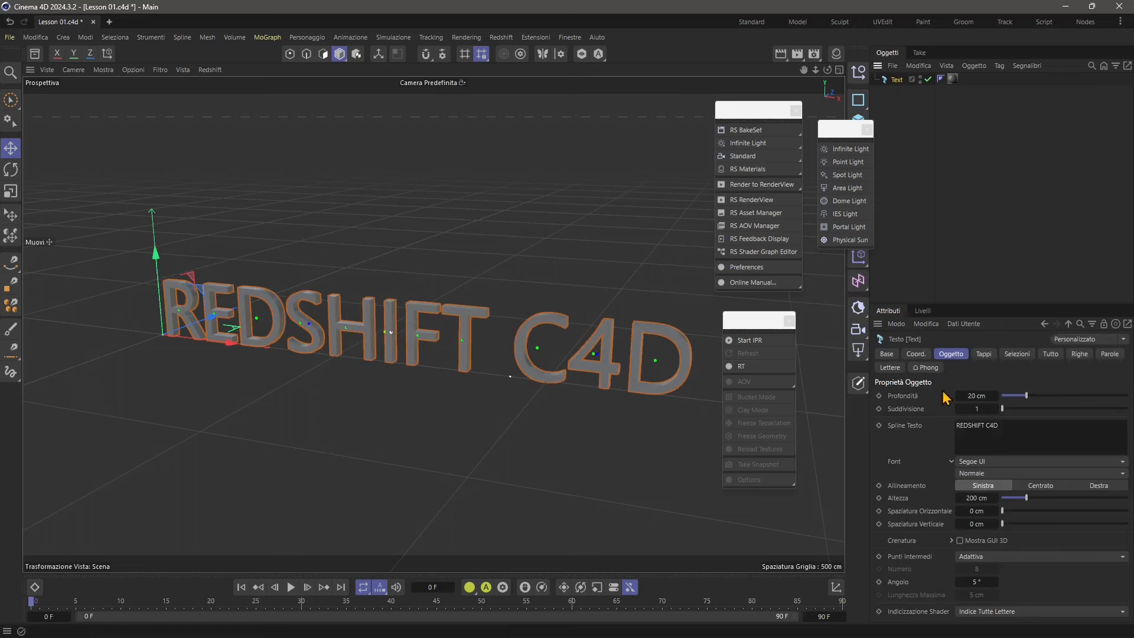
Expand the RS Standard material within the text's material tag and review its settings from Base and Reflection through Transmission, Coat, Emission and Geometry
click(953, 79)
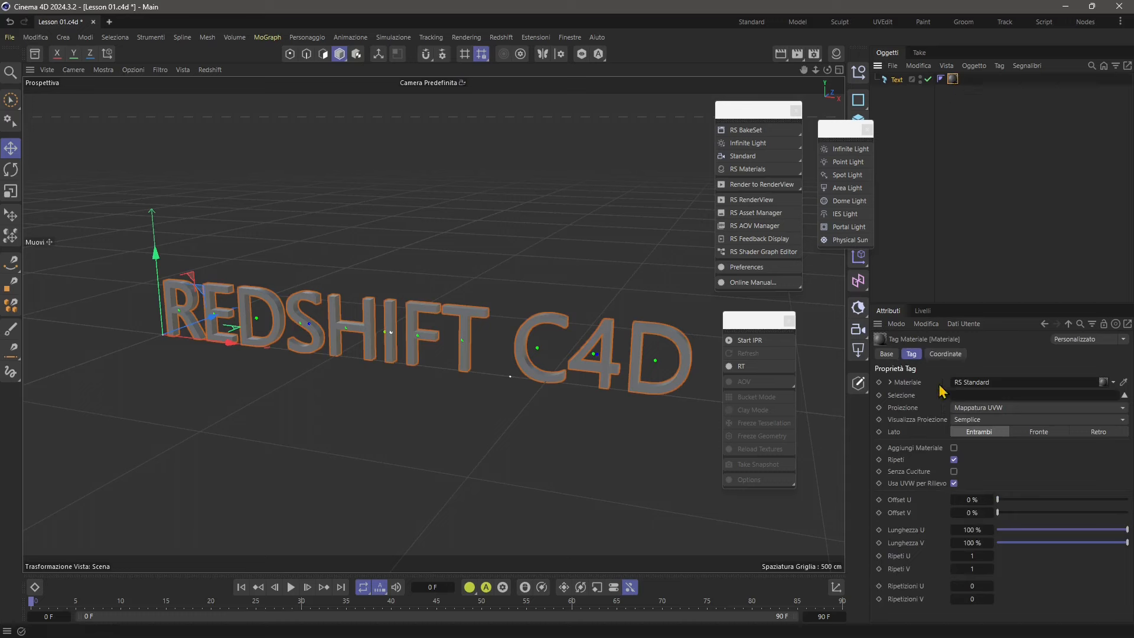
click(893, 382)
click(892, 383)
click(892, 383)
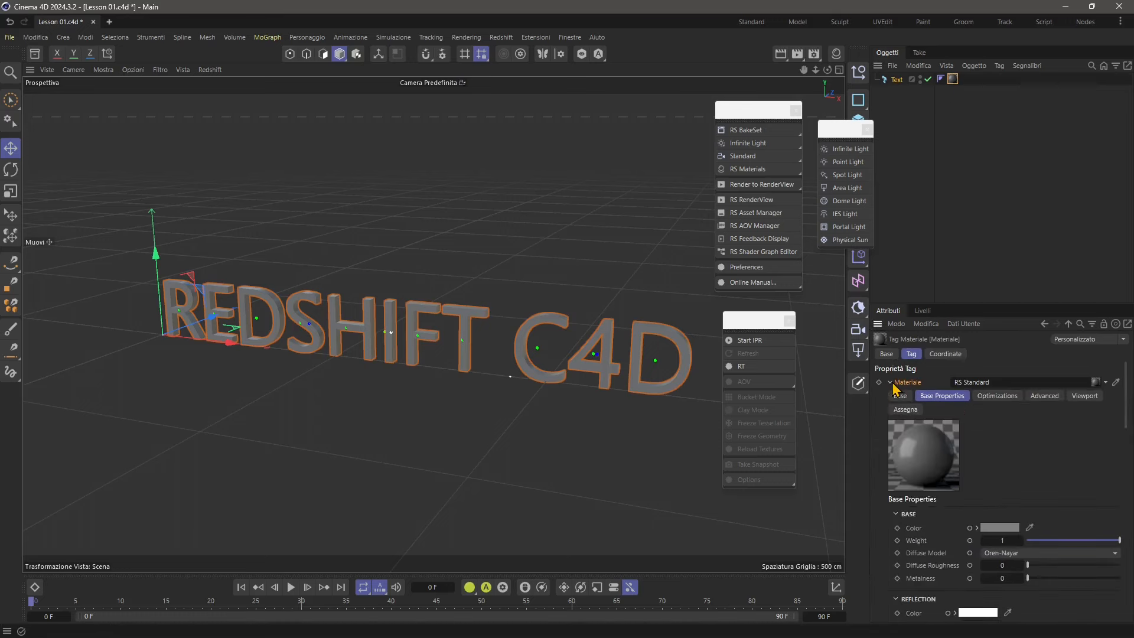
click(892, 383)
click(893, 383)
scroll(915, 432, down, 2)
scroll(916, 437, down, 2)
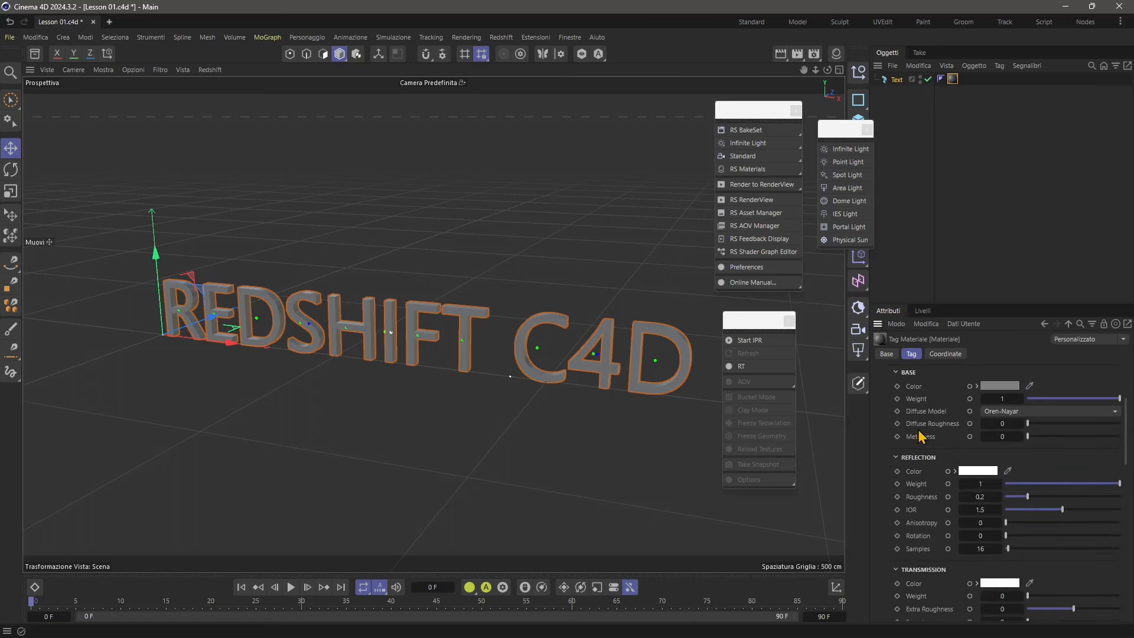
scroll(925, 535, down, 3)
scroll(924, 535, up, 3)
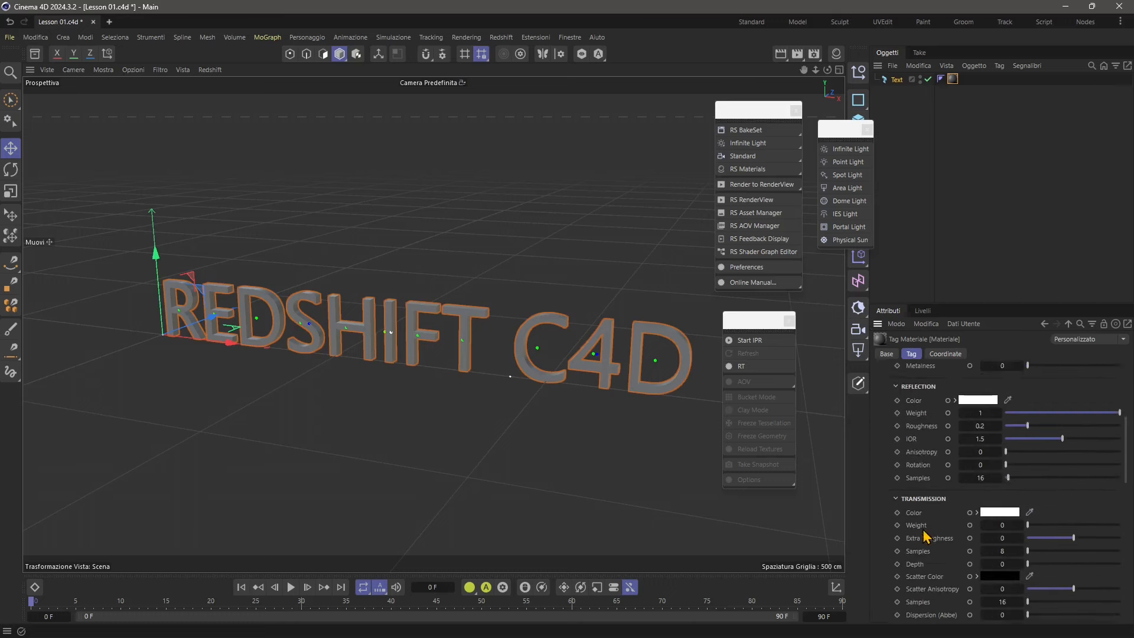
scroll(925, 532, up, 2)
scroll(927, 519, down, 2)
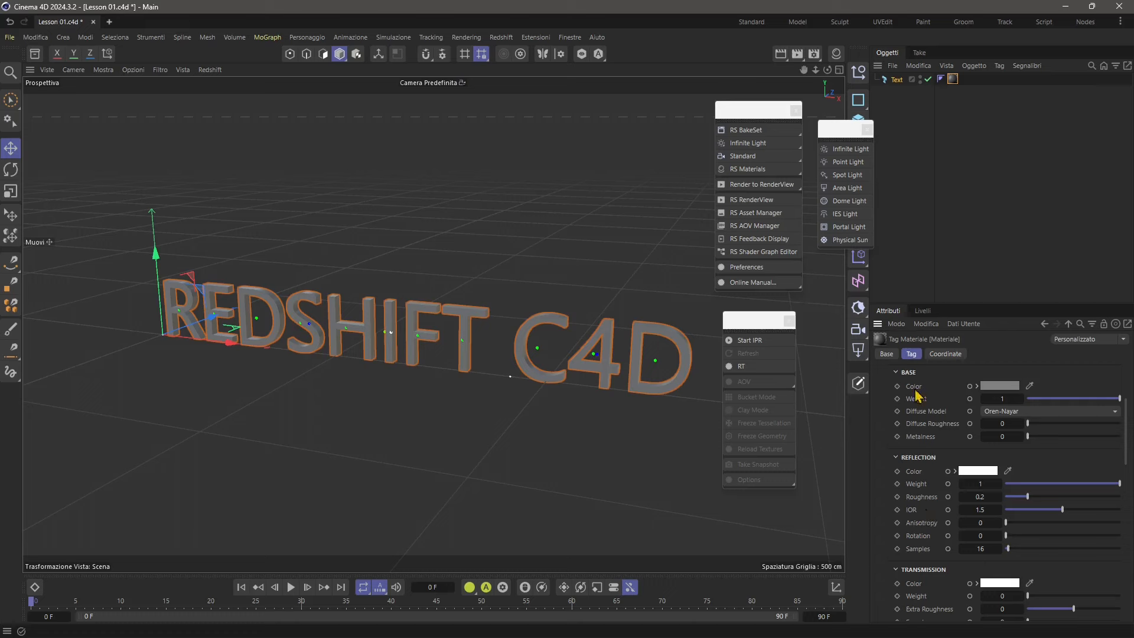
scroll(972, 472, down, 4)
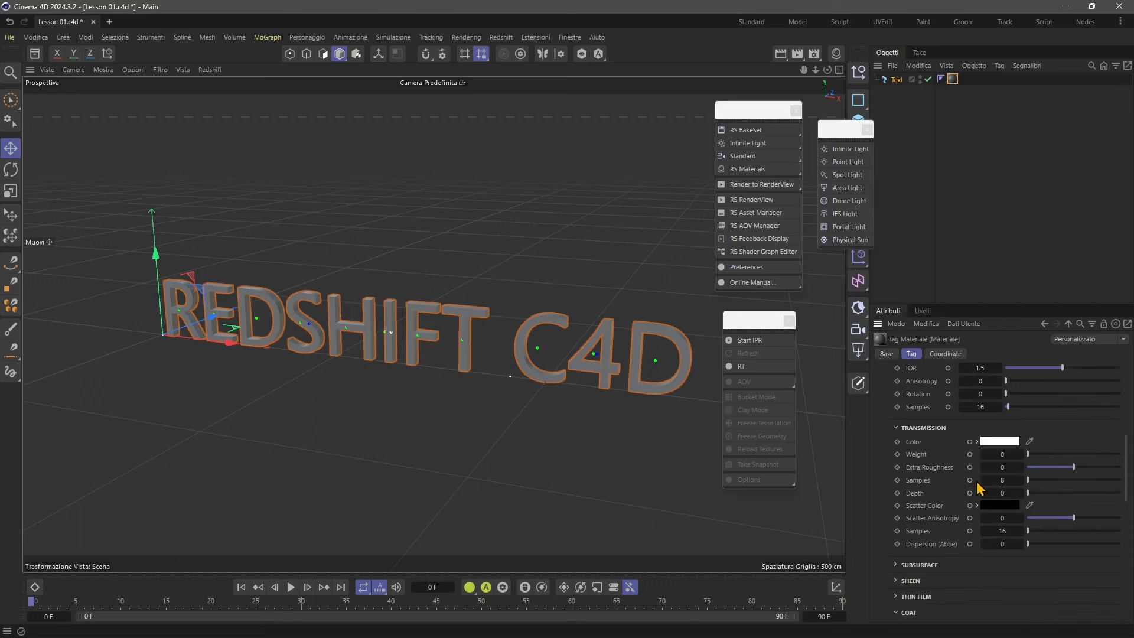
scroll(978, 491, down, 3)
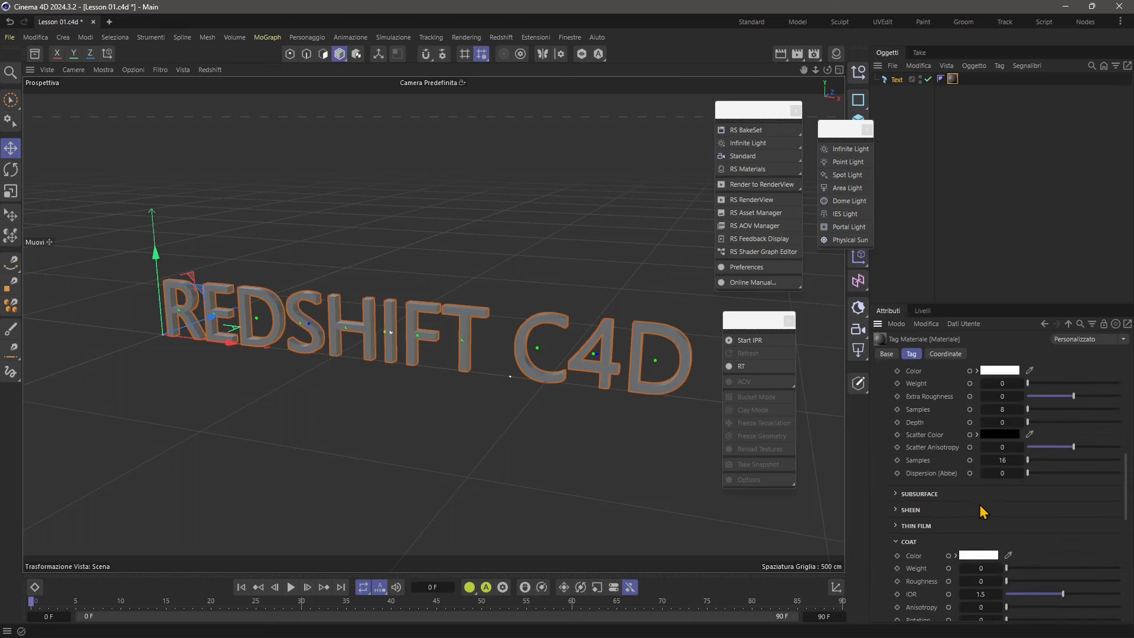
scroll(984, 511, down, 3)
scroll(983, 510, up, 8)
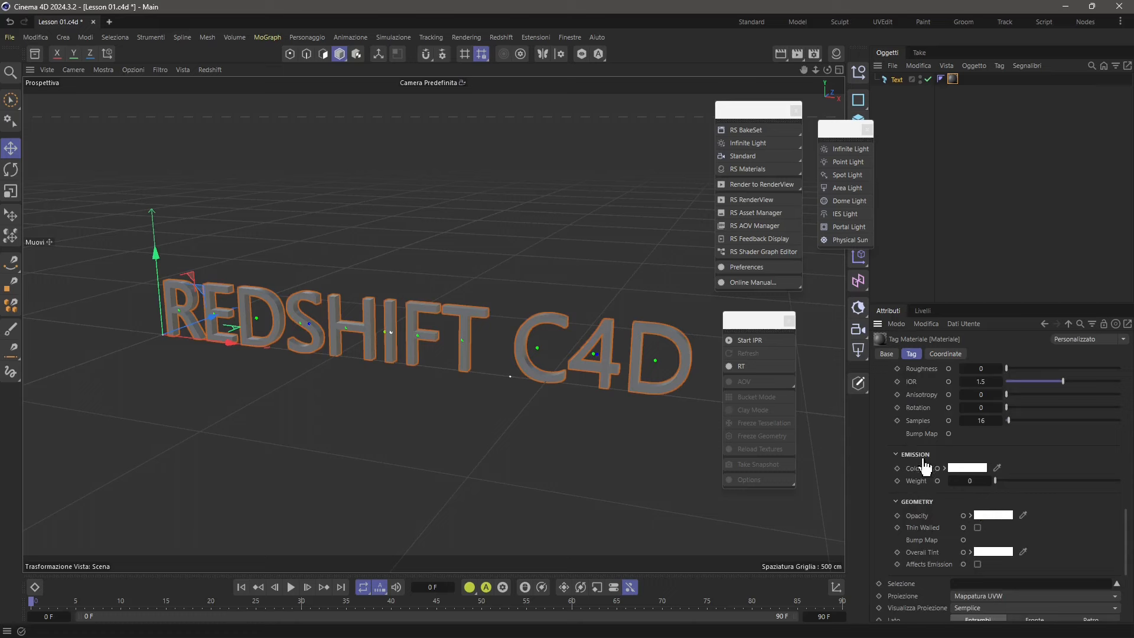
scroll(932, 516, up, 4)
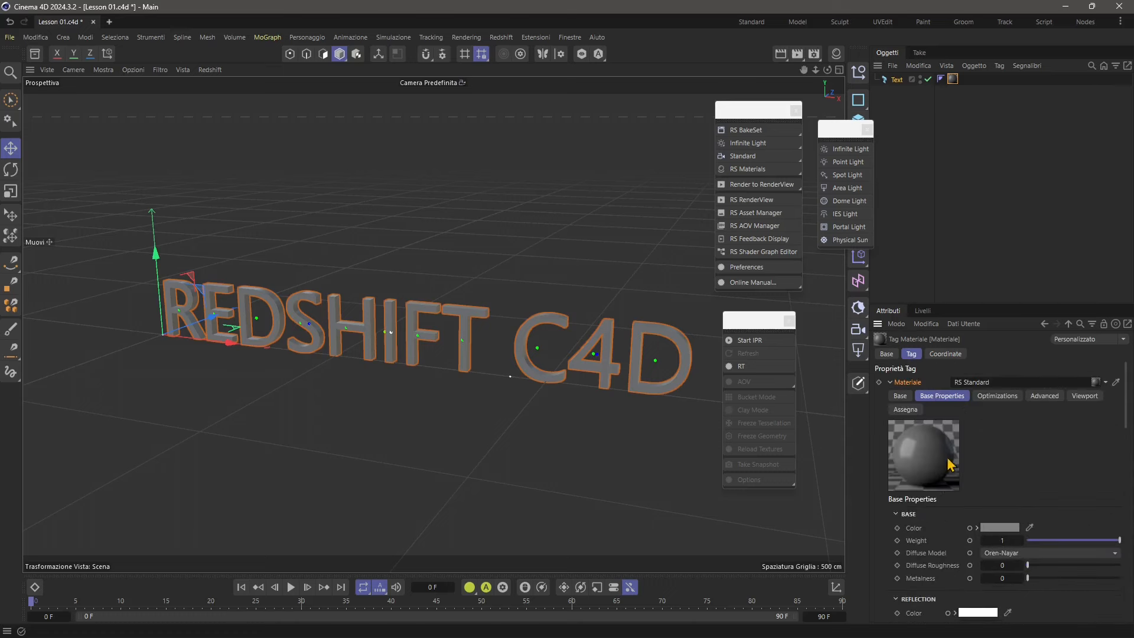
Set the material's base colour to dark red with RGB values 155, 0, 0
click(991, 528)
drag(996, 502, 908, 330)
drag(864, 392, 880, 389)
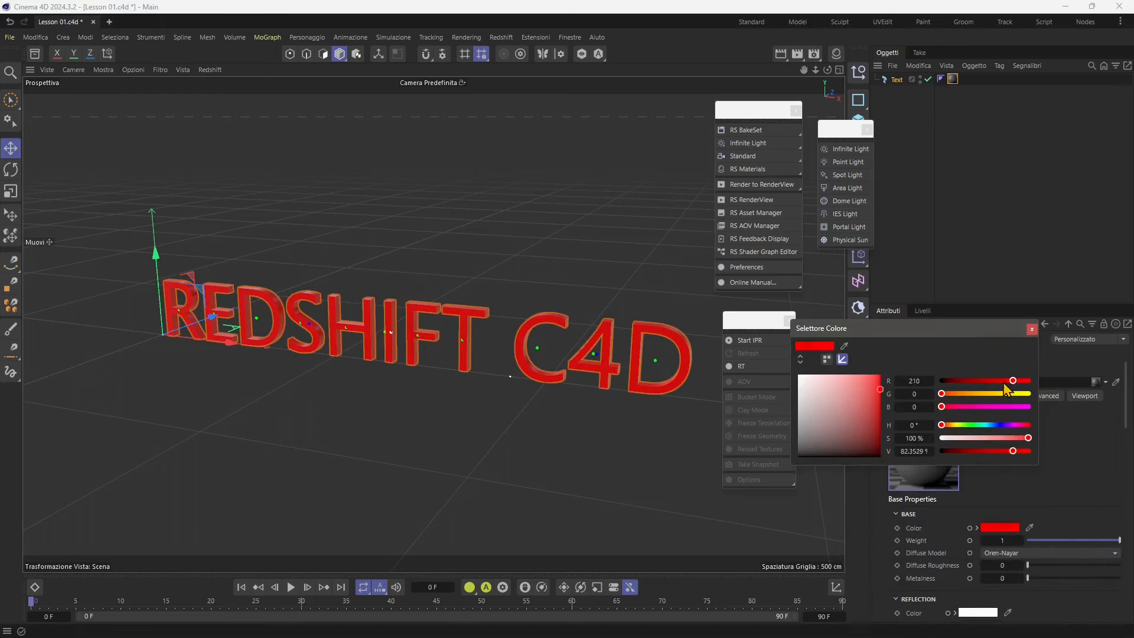
mouse_move(1011, 381)
mouse_down()
mouse_move(979, 383)
mouse_move(995, 383)
mouse_up()
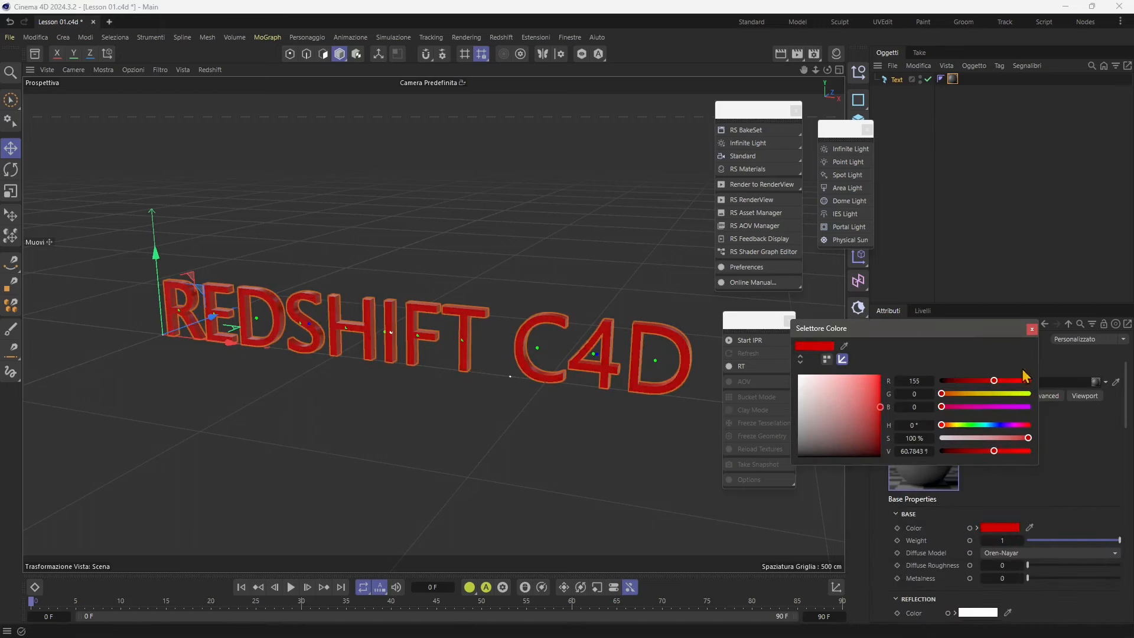
click(1031, 329)
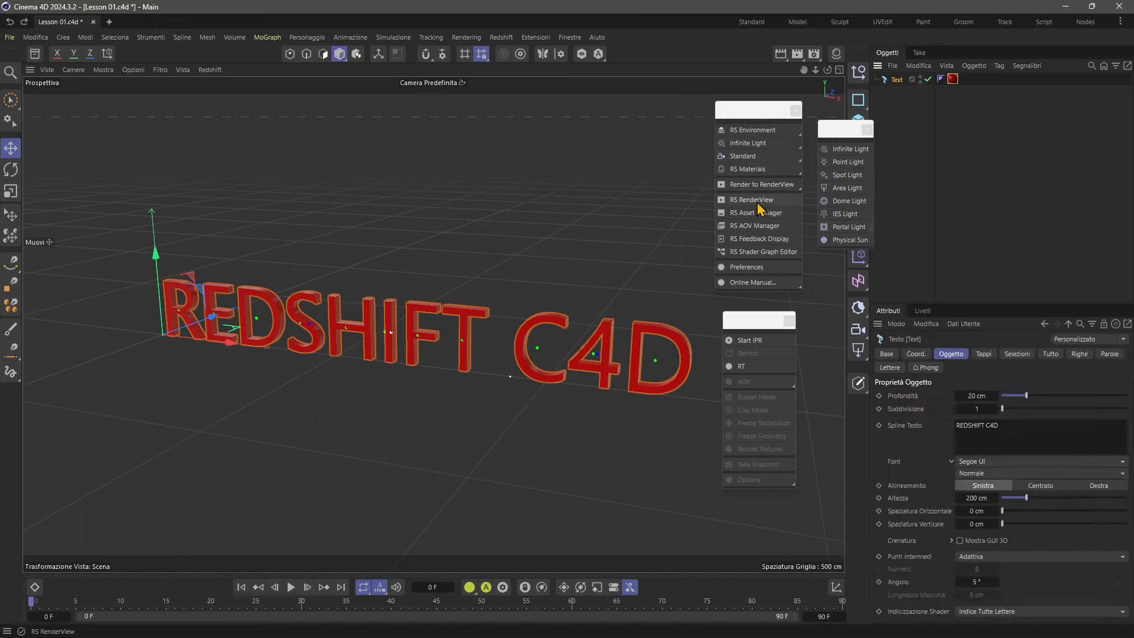
Open the Redshift RenderView, start its interactive render, and place the window so the text's start remains visible in the viewport
click(756, 202)
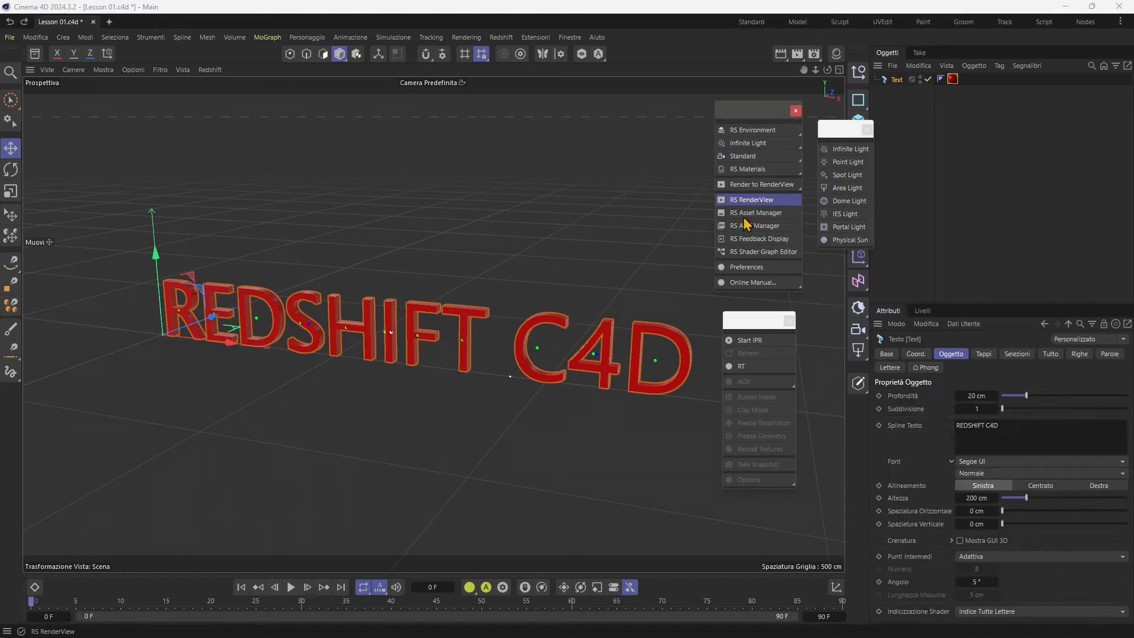
drag(795, 196, 313, 105)
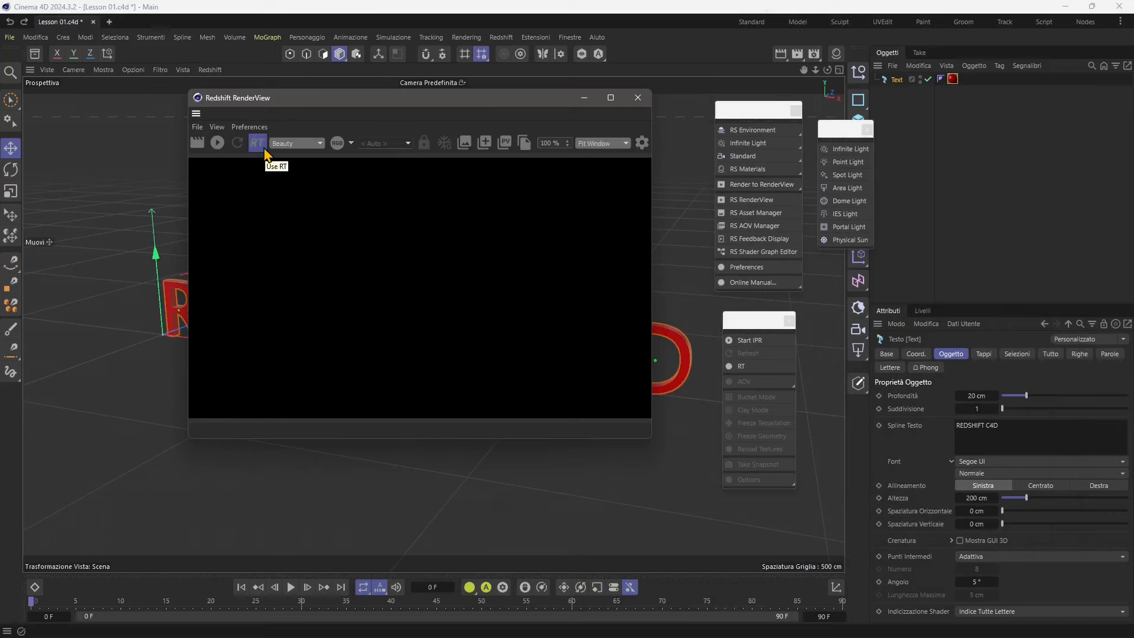
click(217, 142)
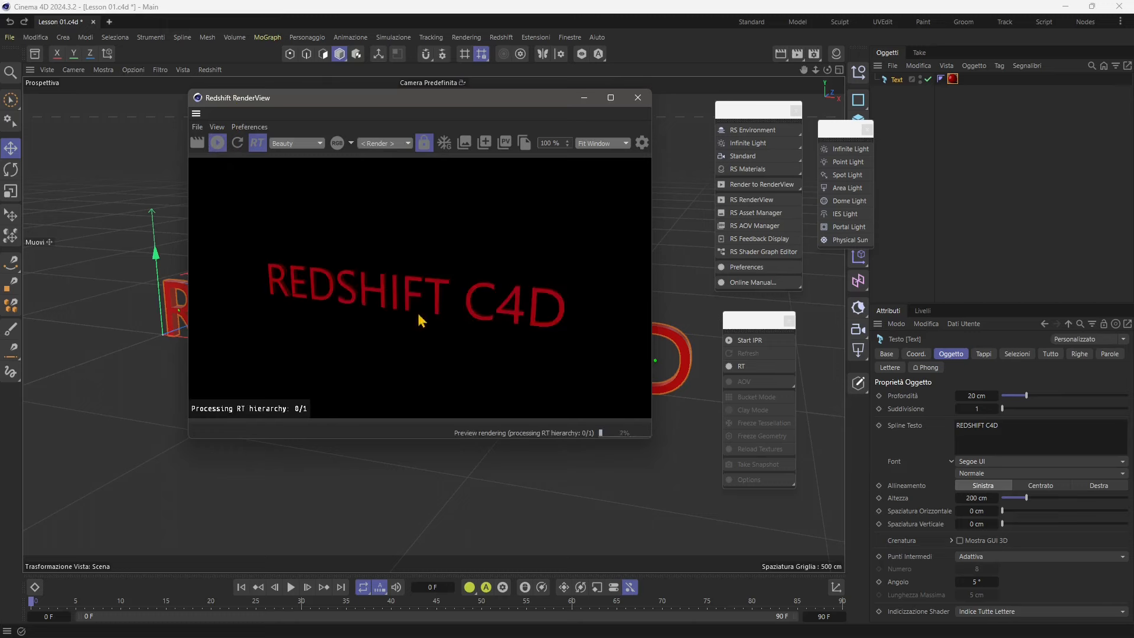
drag(458, 118, 630, 119)
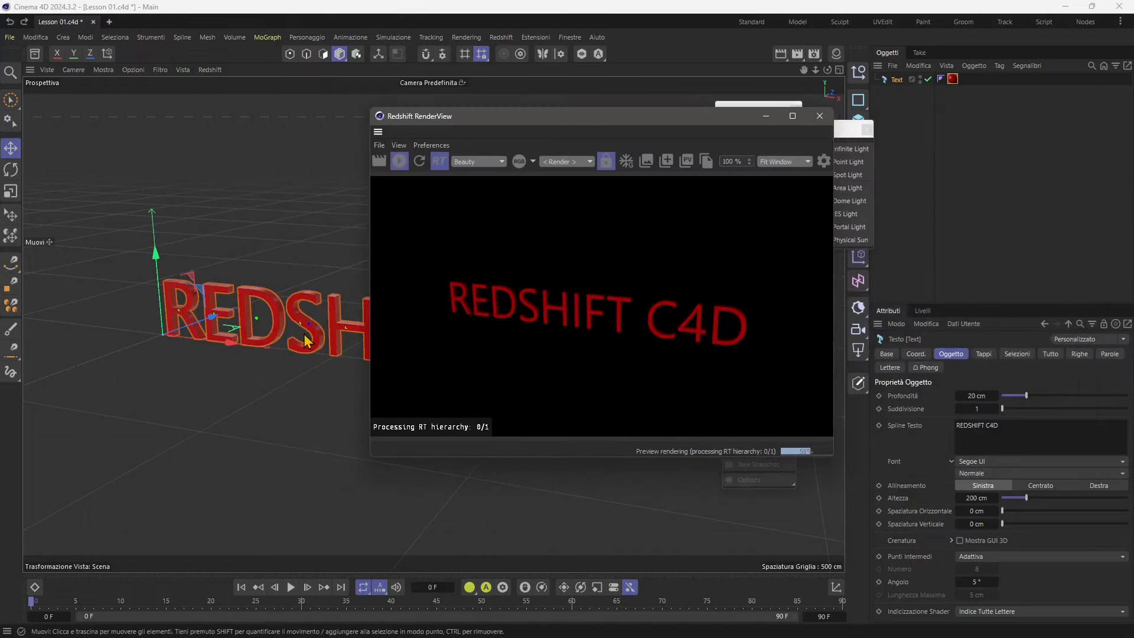
Examine how the RT render responds in the RenderView while zooming, panning and orbiting around the text in the perspective view
scroll(299, 341, up, 6)
scroll(297, 341, down, 6)
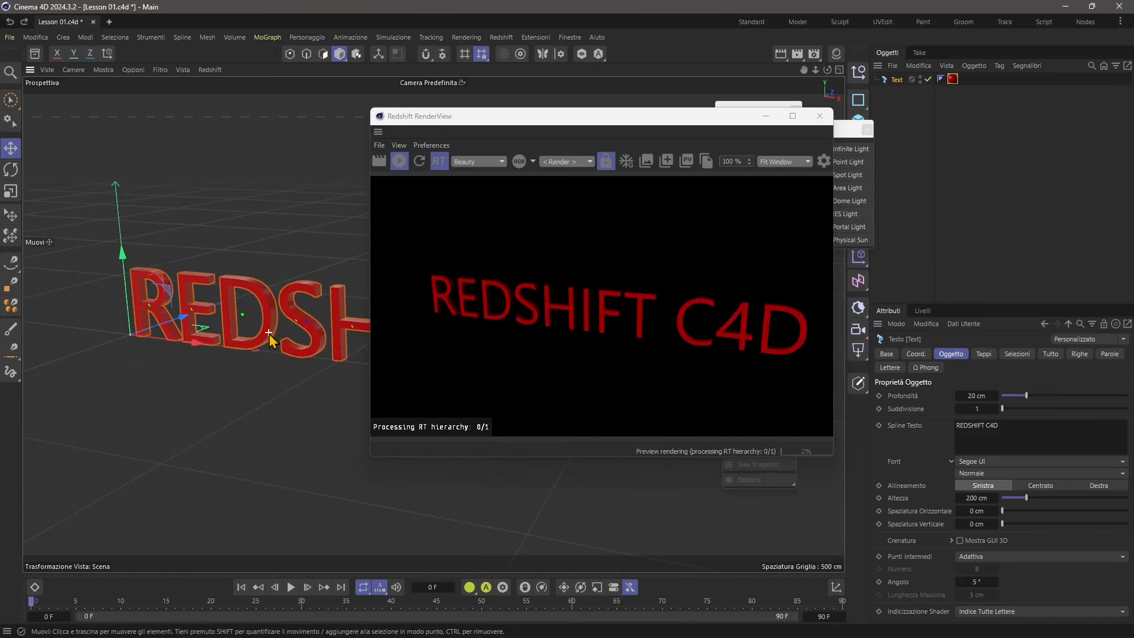
scroll(272, 340, up, 3)
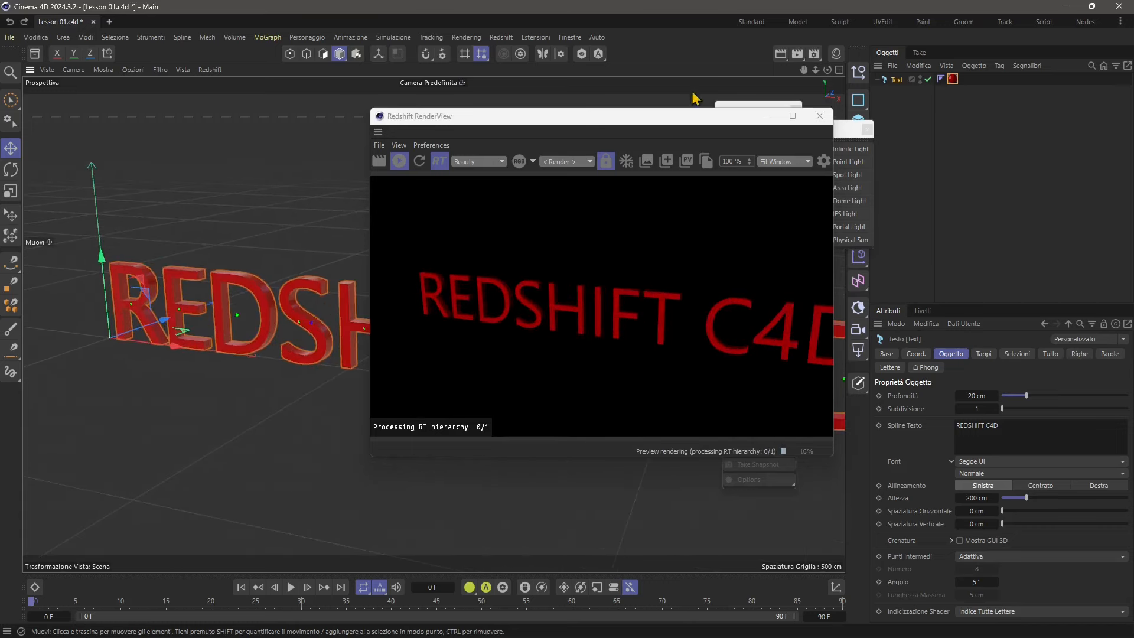
drag(656, 122, 710, 111)
scroll(339, 286, up, 2)
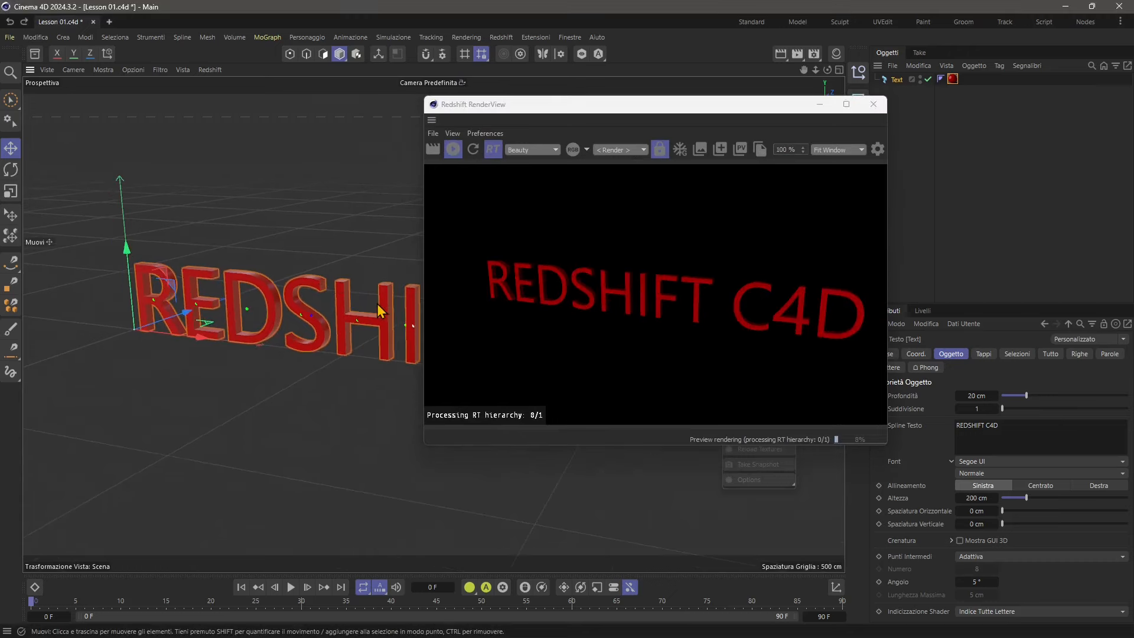
alt+middle_drag(391, 309, 352, 308)
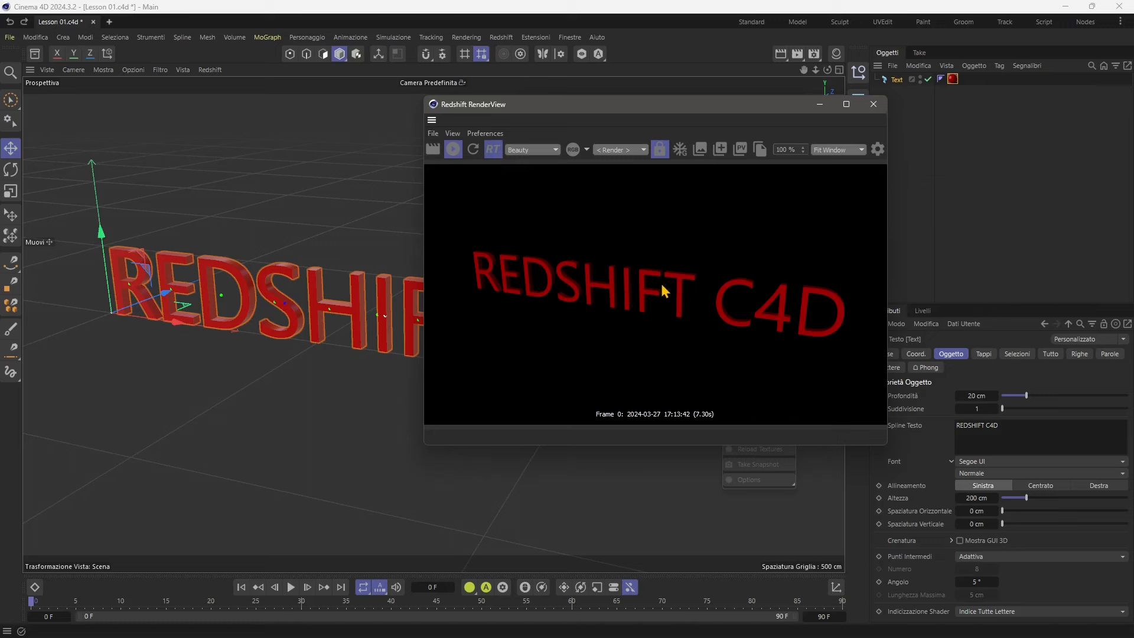
mouse_move(657, 281)
mouse_down()
mouse_move(644, 285)
mouse_move(654, 303)
mouse_up()
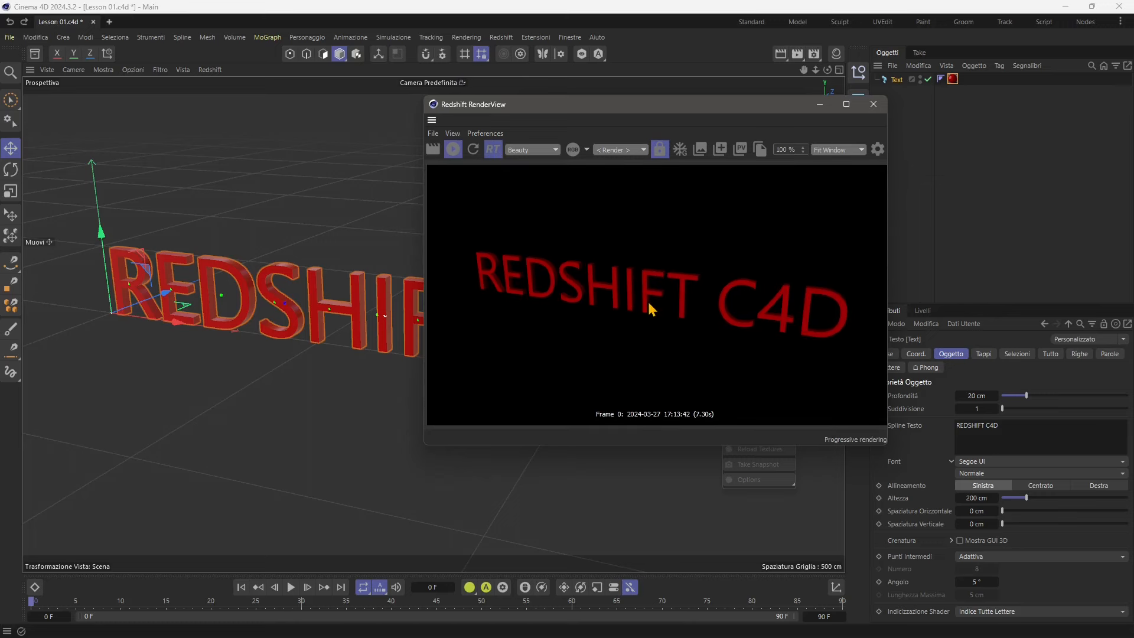
alt+drag(229, 319, 349, 378)
middle_click(302, 387)
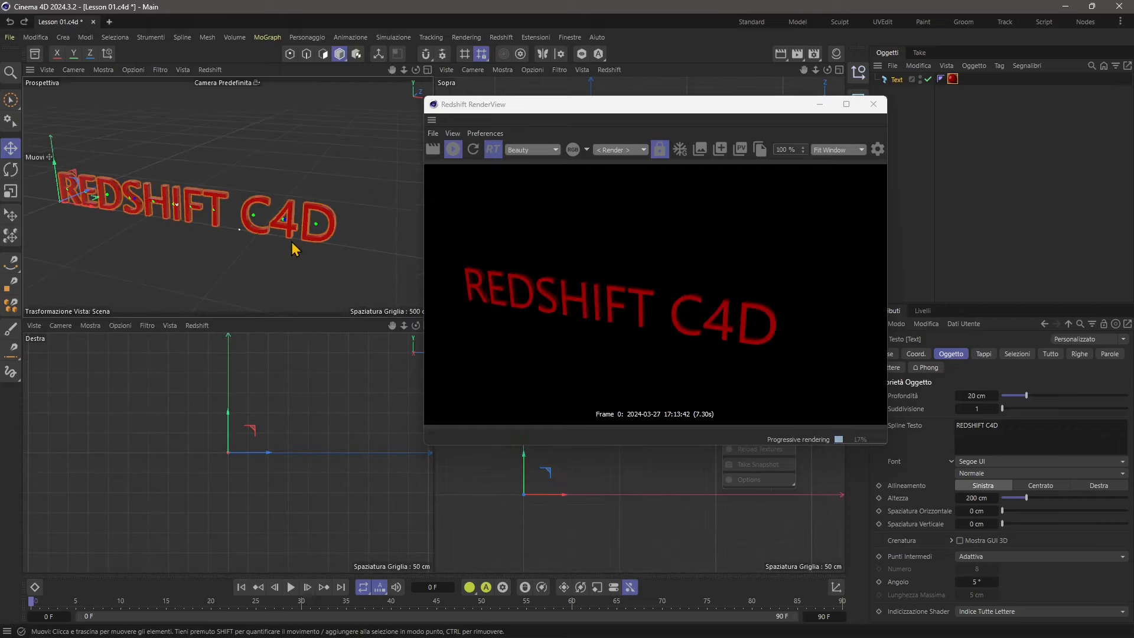
middle_click(291, 255)
alt+drag(346, 330, 339, 392)
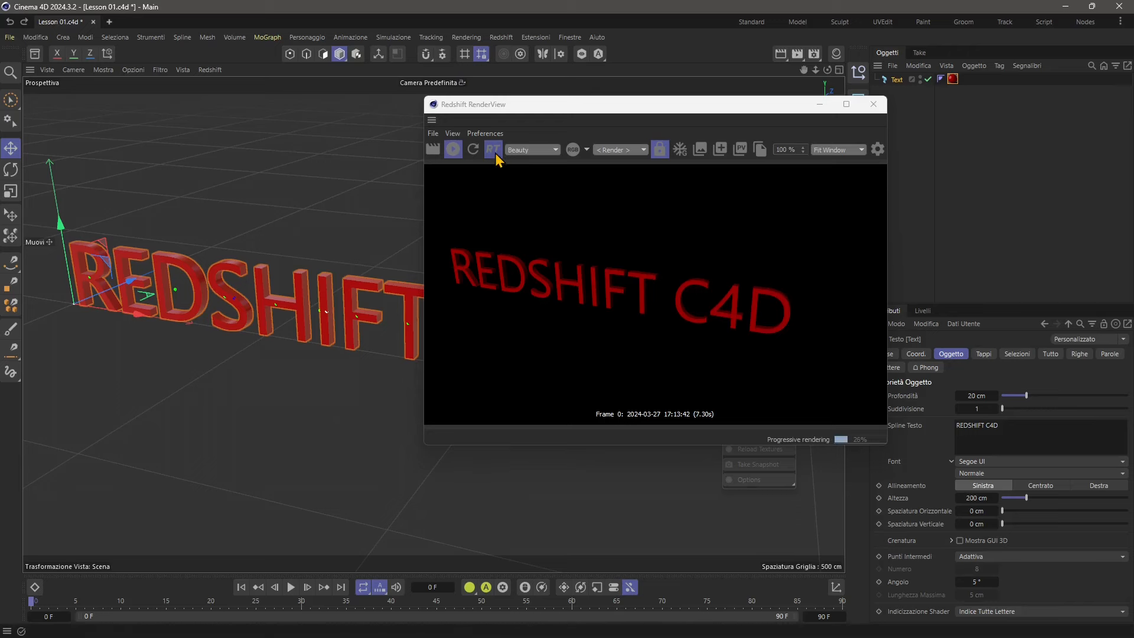
click(619, 341)
alt+drag(330, 341, 279, 347)
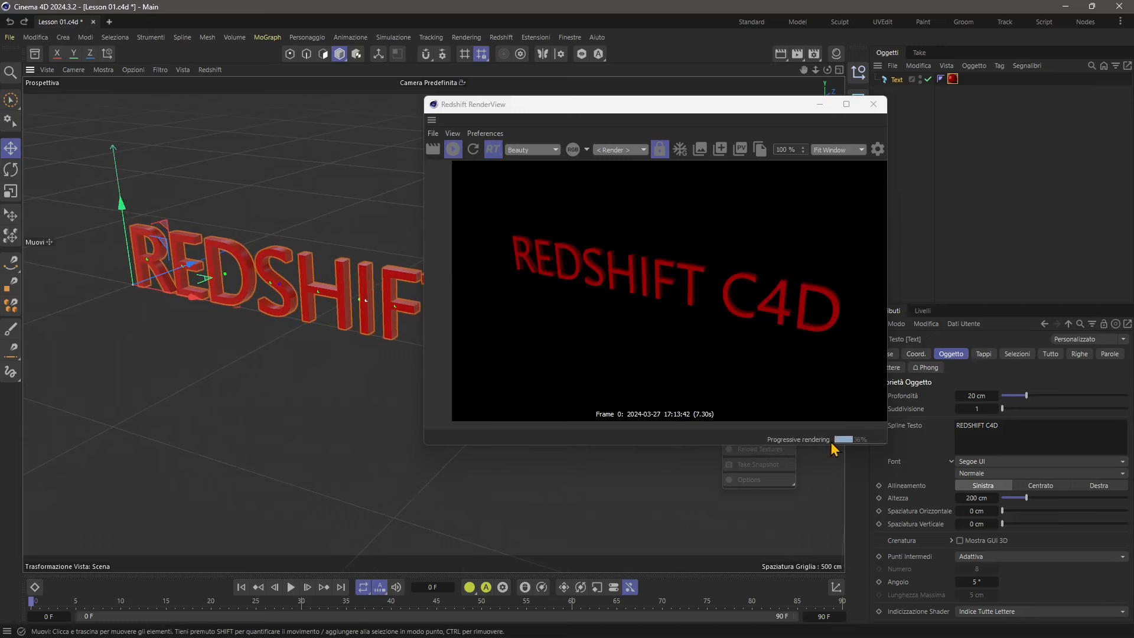
Compare the RenderView's interactive render with RT off and on, stopping, restarting and refreshing it while orbiting the text in the viewport
click(493, 150)
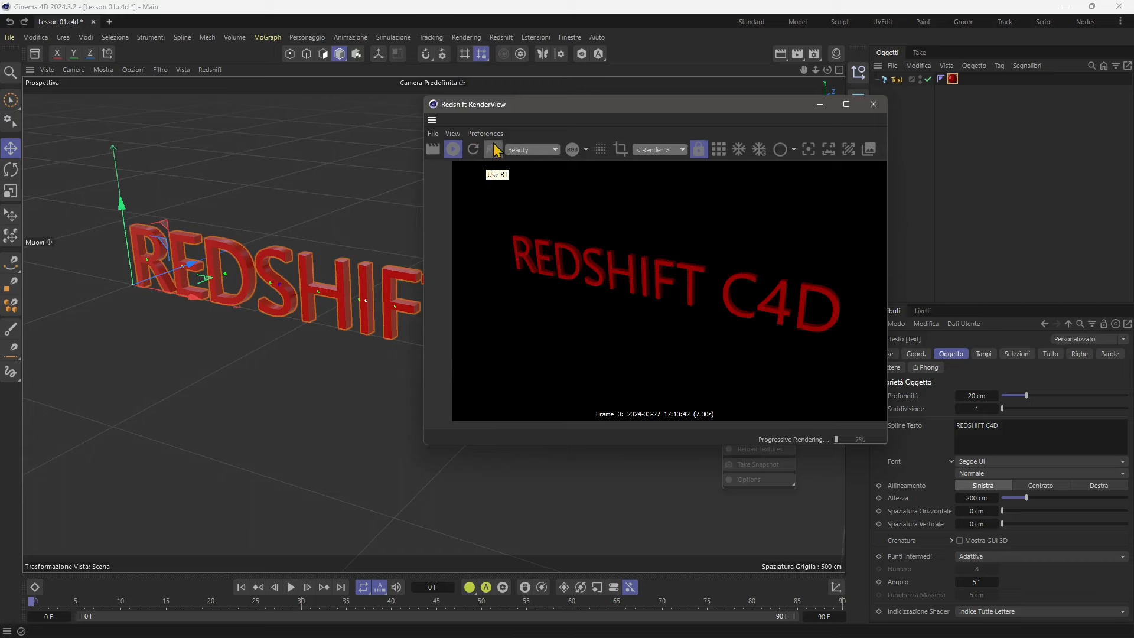
click(455, 150)
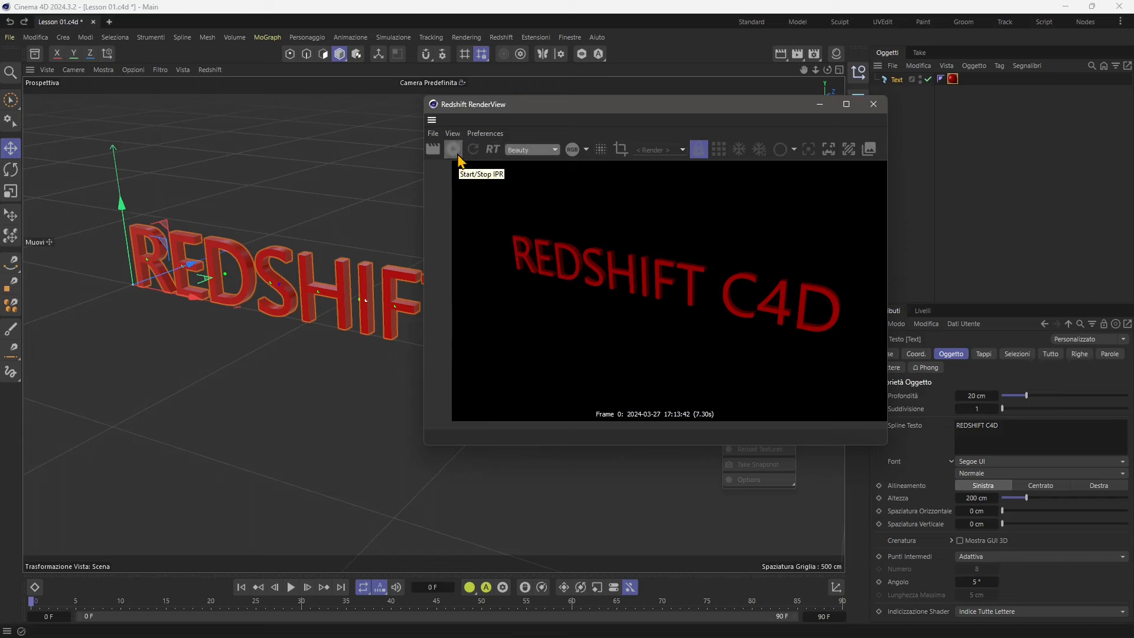
click(494, 150)
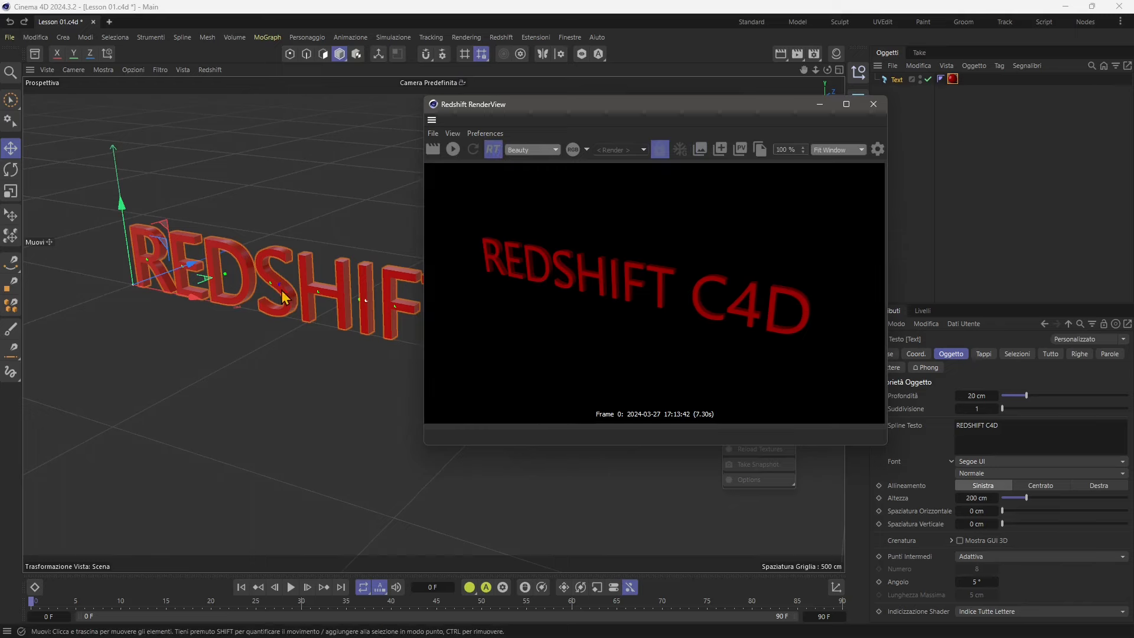
alt+drag(282, 297, 271, 372)
click(452, 150)
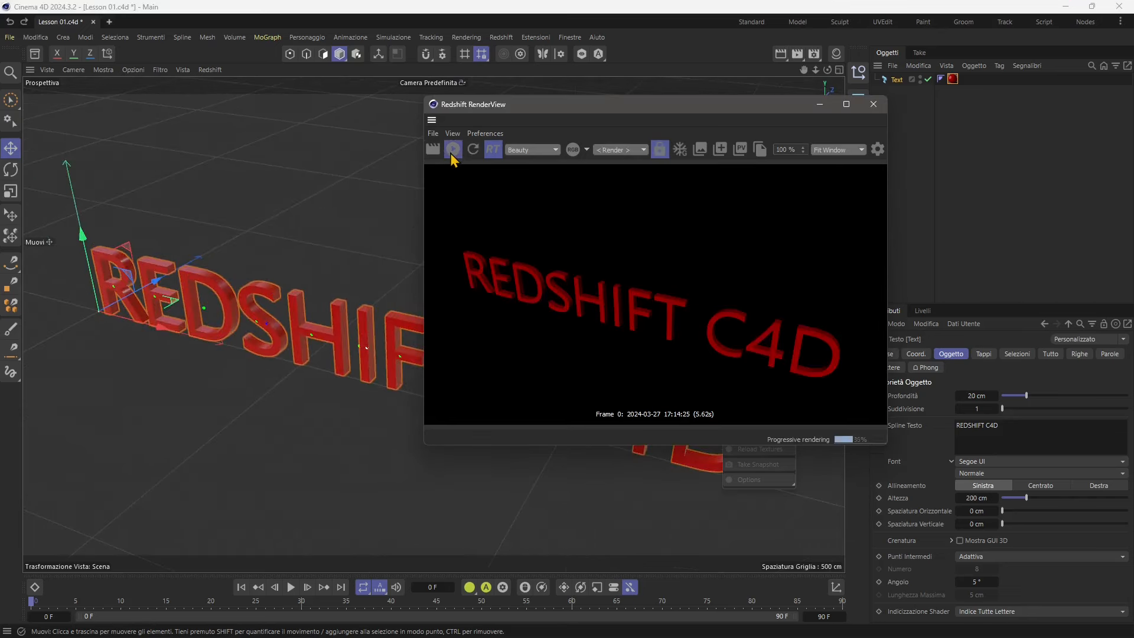
alt+drag(331, 284, 313, 298)
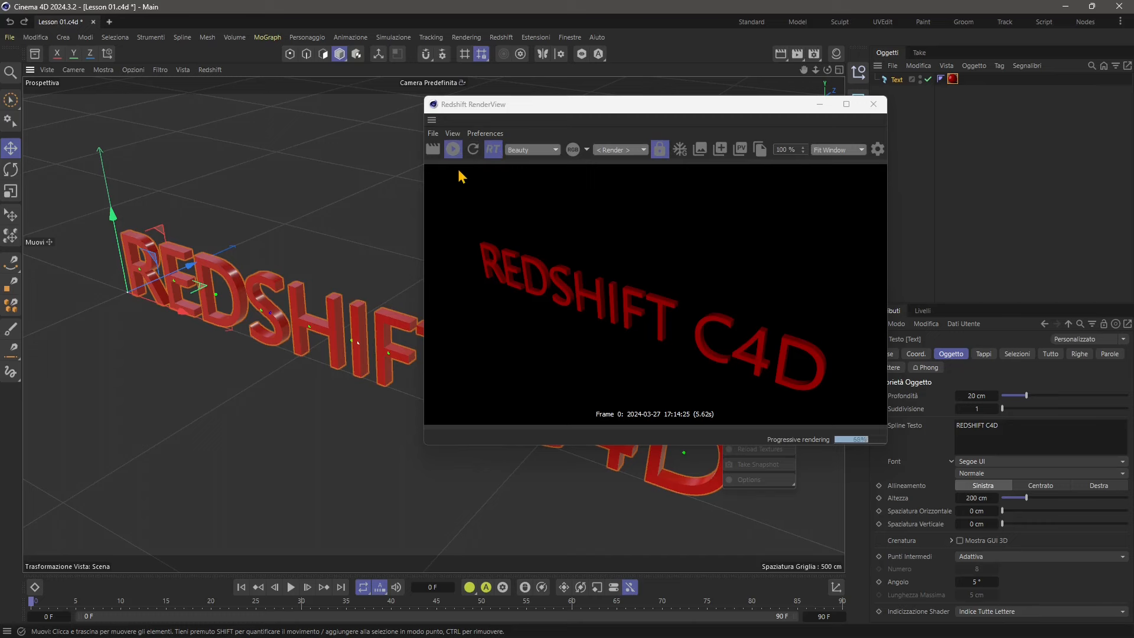
click(472, 151)
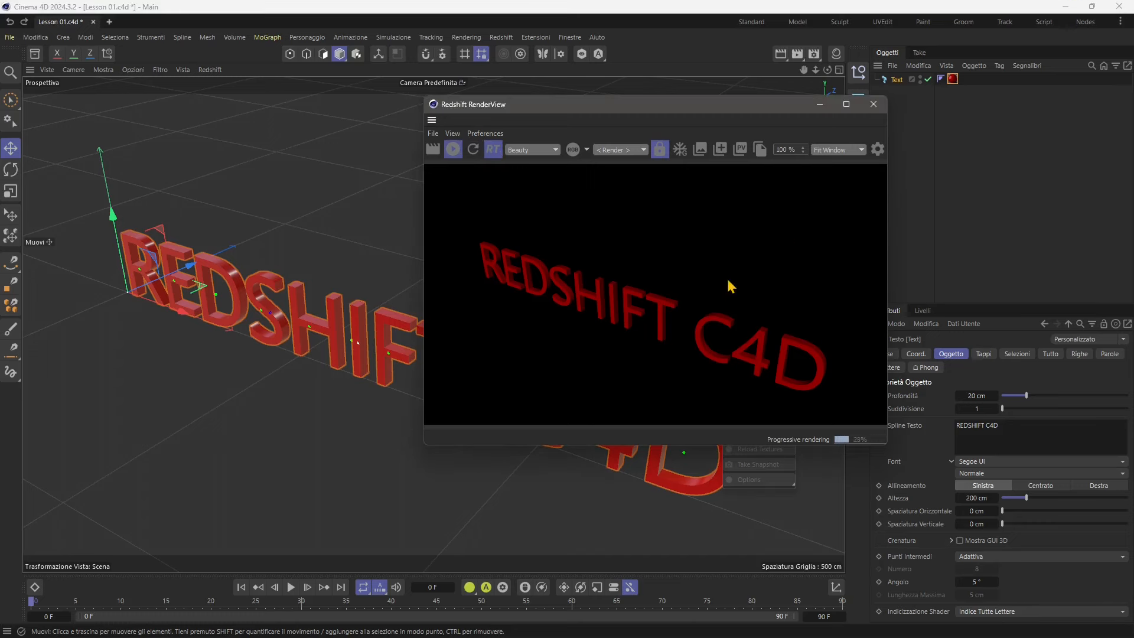
Render the text as a still in the RenderView with RT off, and stop the render by closing the RenderView
click(440, 158)
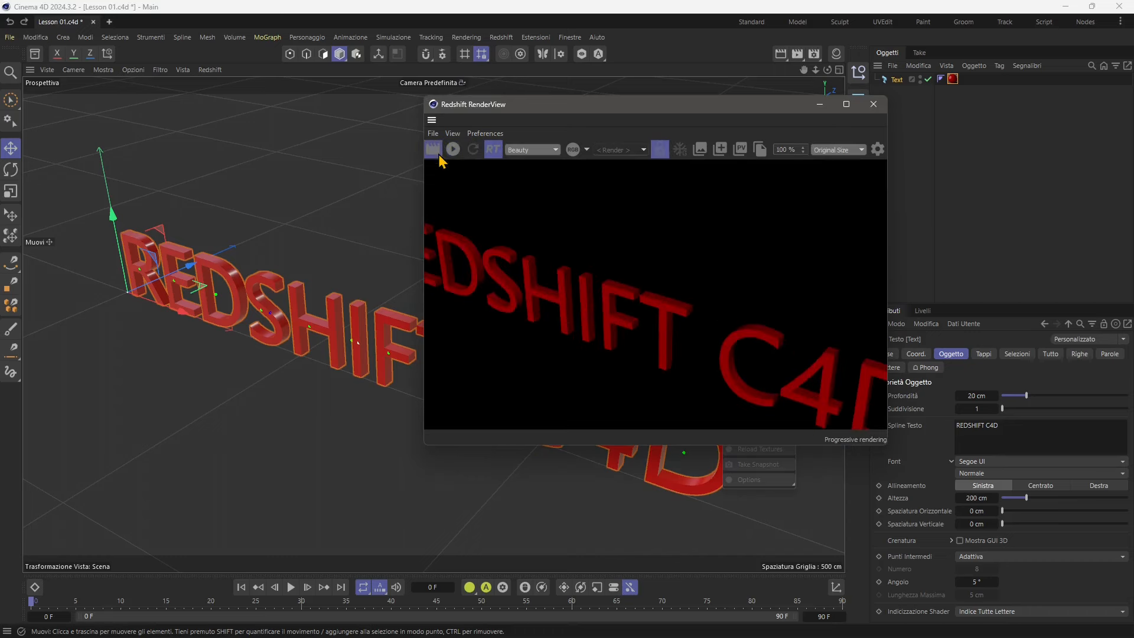
click(499, 153)
scroll(594, 261, down, 4)
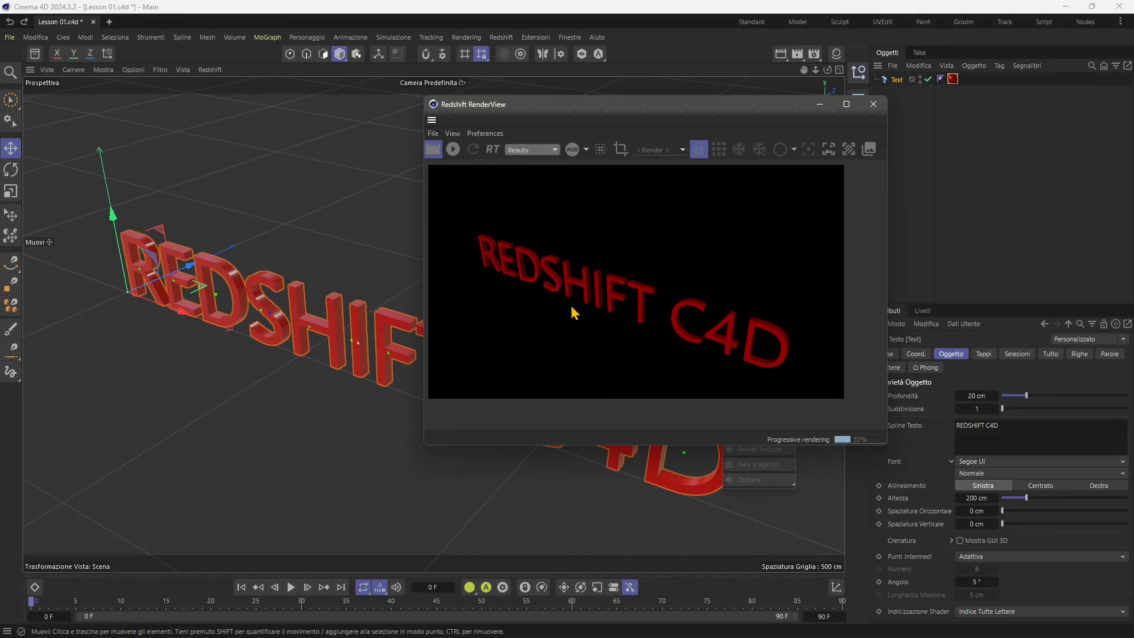
alt+drag(253, 325, 312, 326)
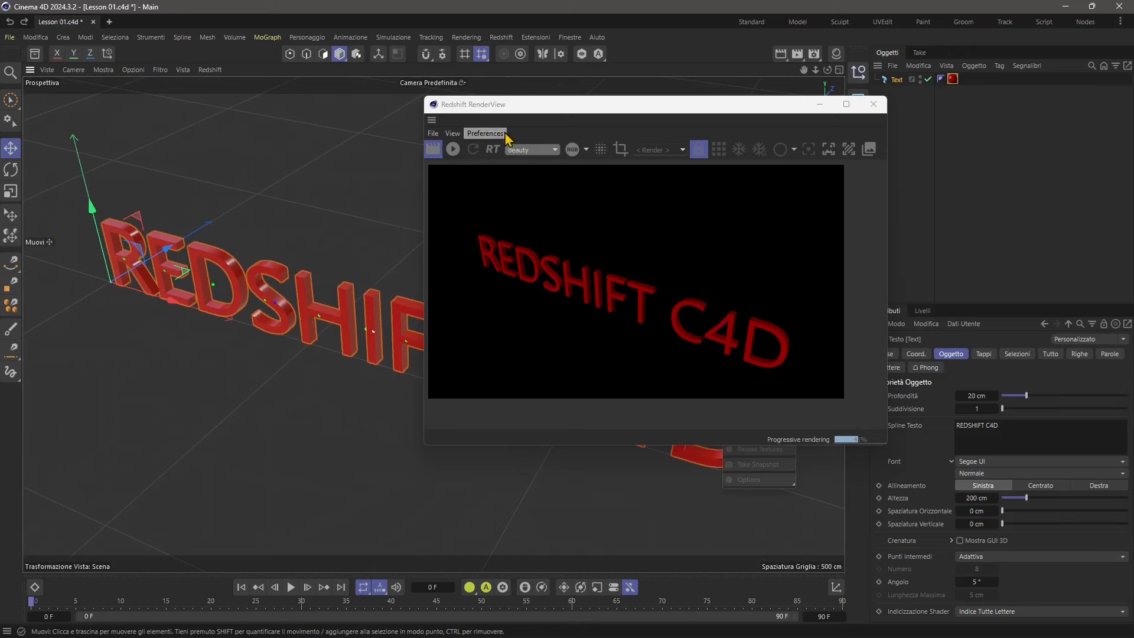
click(874, 104)
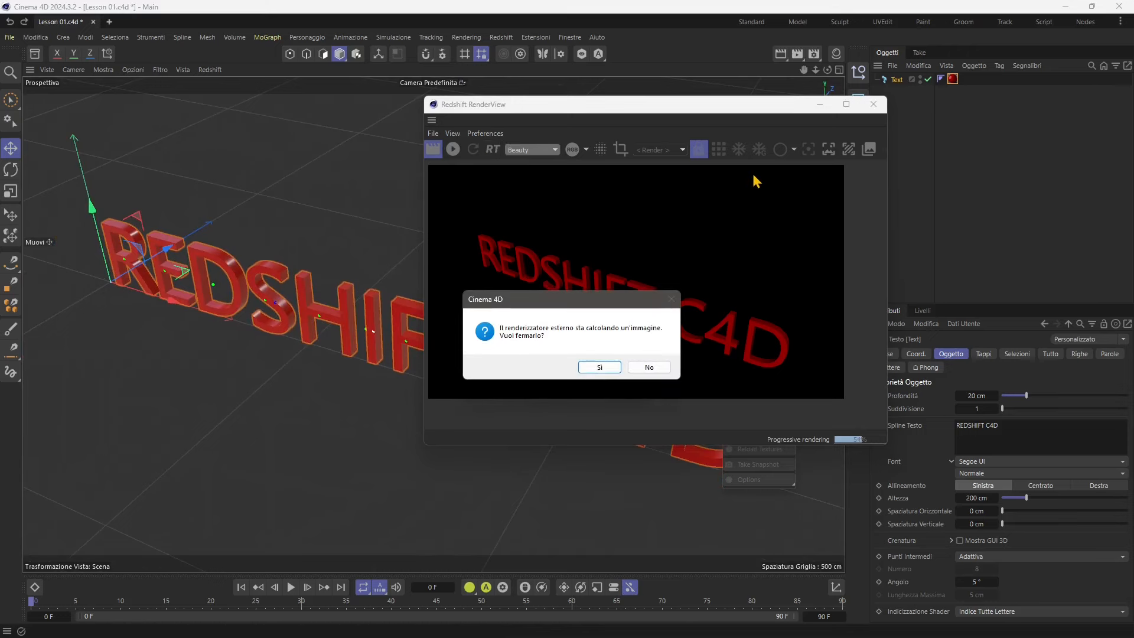
click(597, 367)
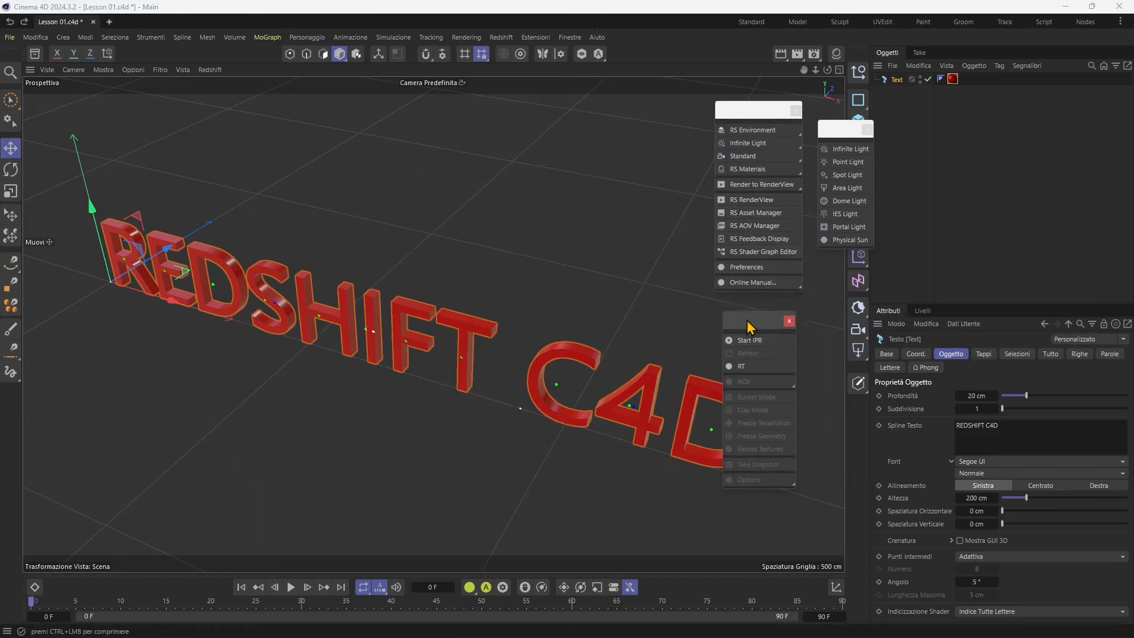
Start the Redshift interactive render directly in the perspective viewport and enable RT for it
drag(743, 322, 734, 322)
click(210, 70)
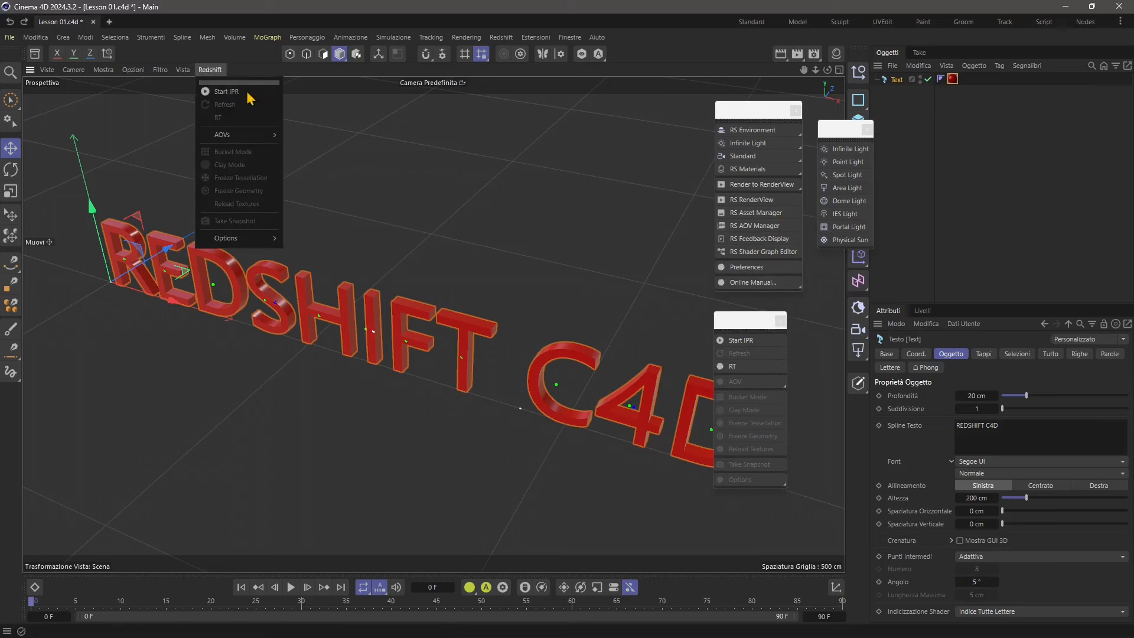
click(217, 106)
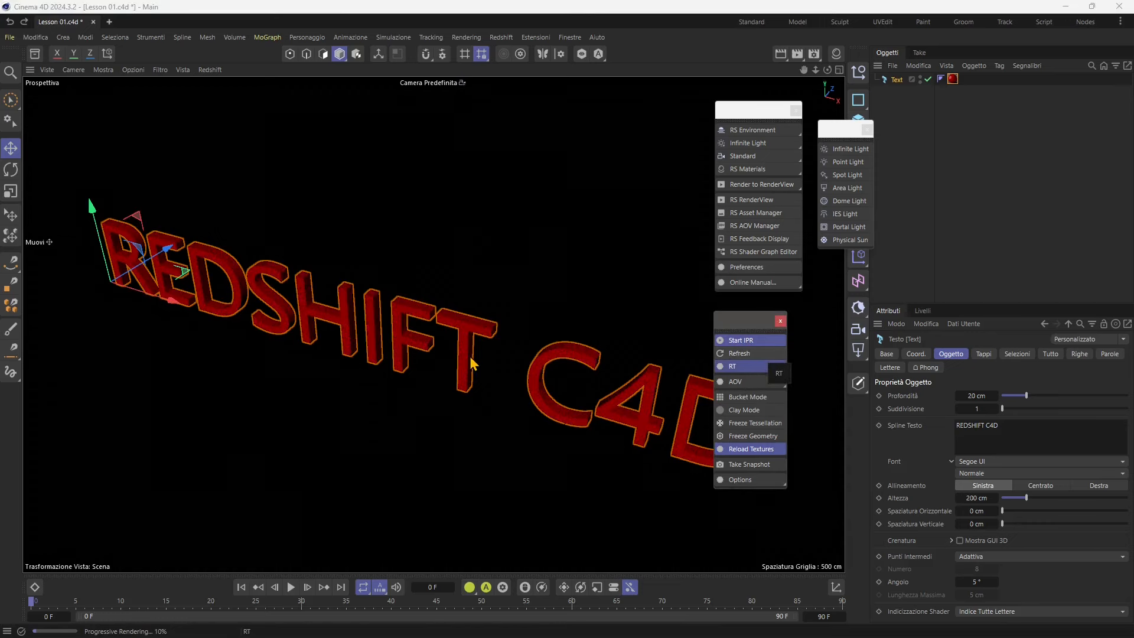
click(781, 372)
click(743, 371)
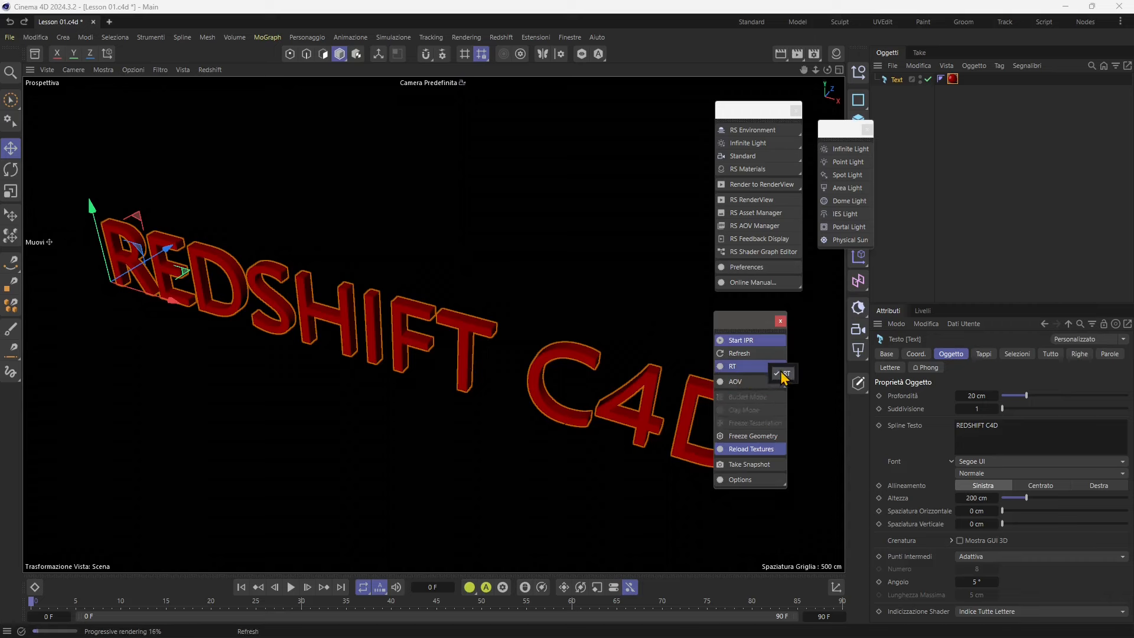
Switch to the four-view layout and frame the text in the top, right, front and perspective views
mouse_move(352, 408)
alt+mouse_down()
mouse_move(317, 425)
mouse_move(333, 393)
mouse_move(372, 410)
mouse_move(250, 409)
mouse_move(362, 400)
mouse_move(490, 417)
mouse_move(354, 386)
alt+mouse_up()
middle_click(407, 369)
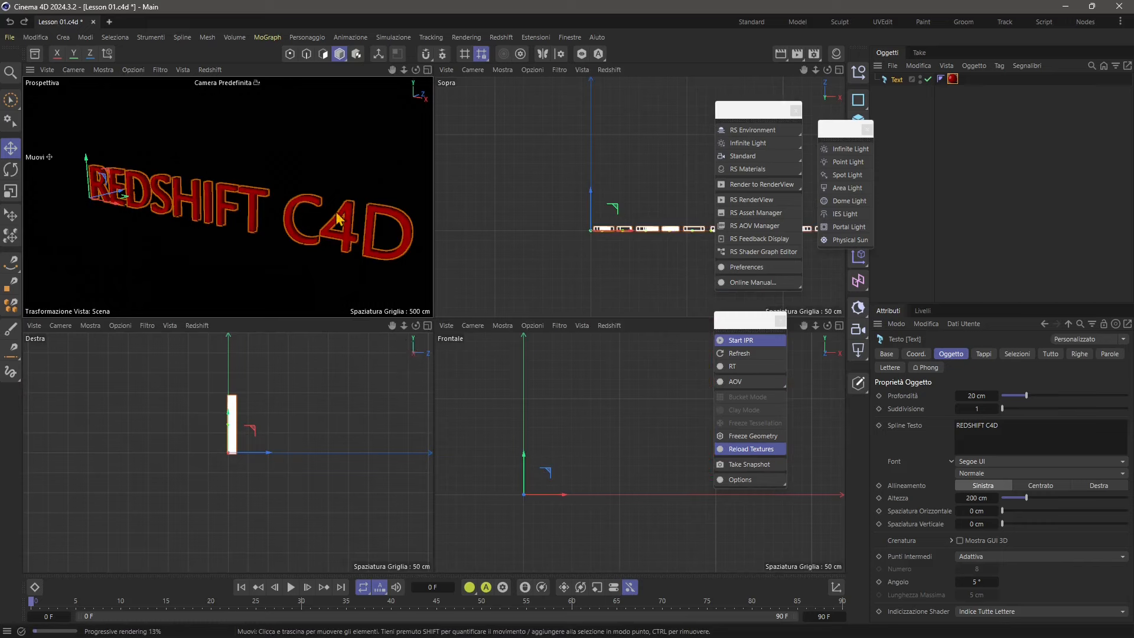
scroll(555, 204, up, 3)
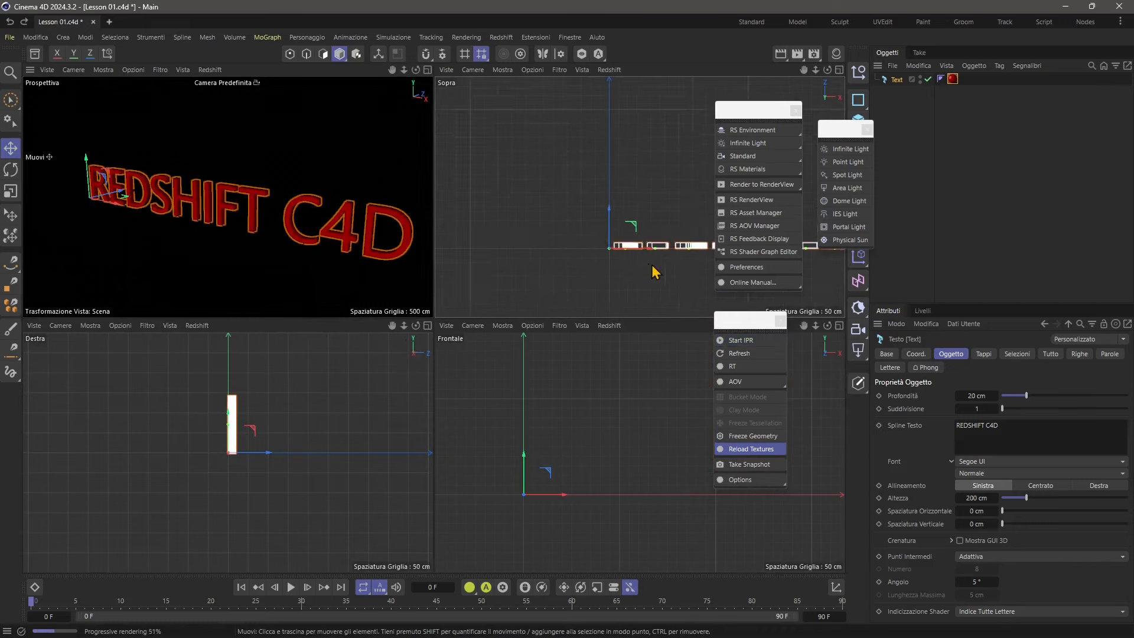
alt+drag(674, 266, 548, 233)
scroll(567, 238, up, 2)
scroll(567, 238, down, 1)
alt+drag(243, 425, 211, 424)
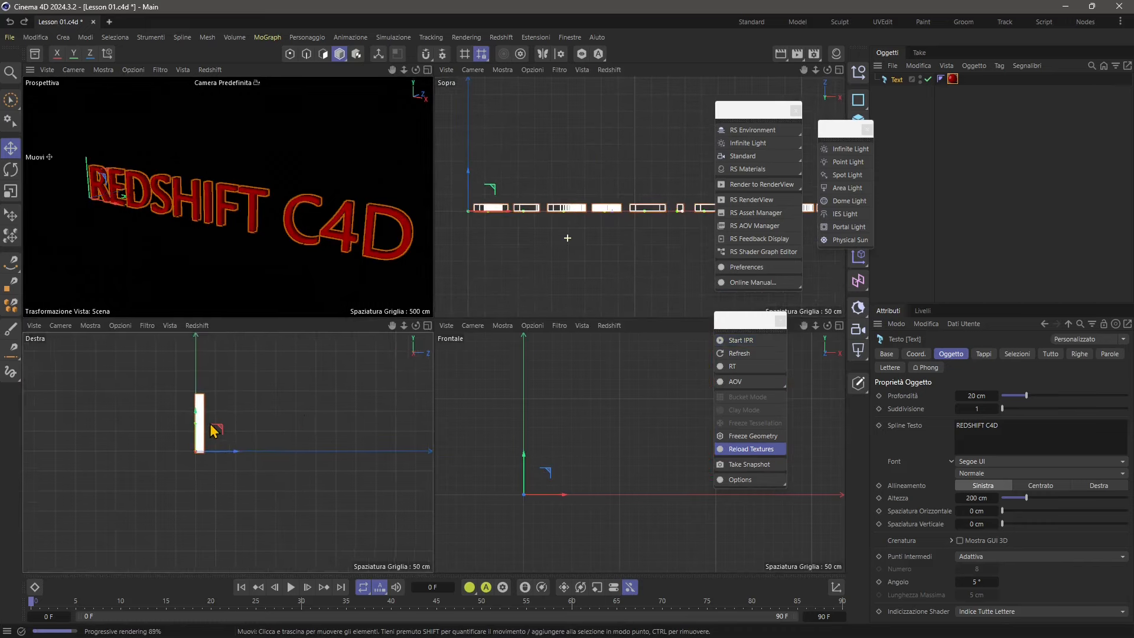
scroll(211, 425, up, 5)
alt+middle_drag(233, 420, 260, 433)
scroll(630, 459, up, 4)
alt+middle_drag(530, 509, 580, 498)
scroll(541, 454, down, 3)
scroll(562, 440, up, 1)
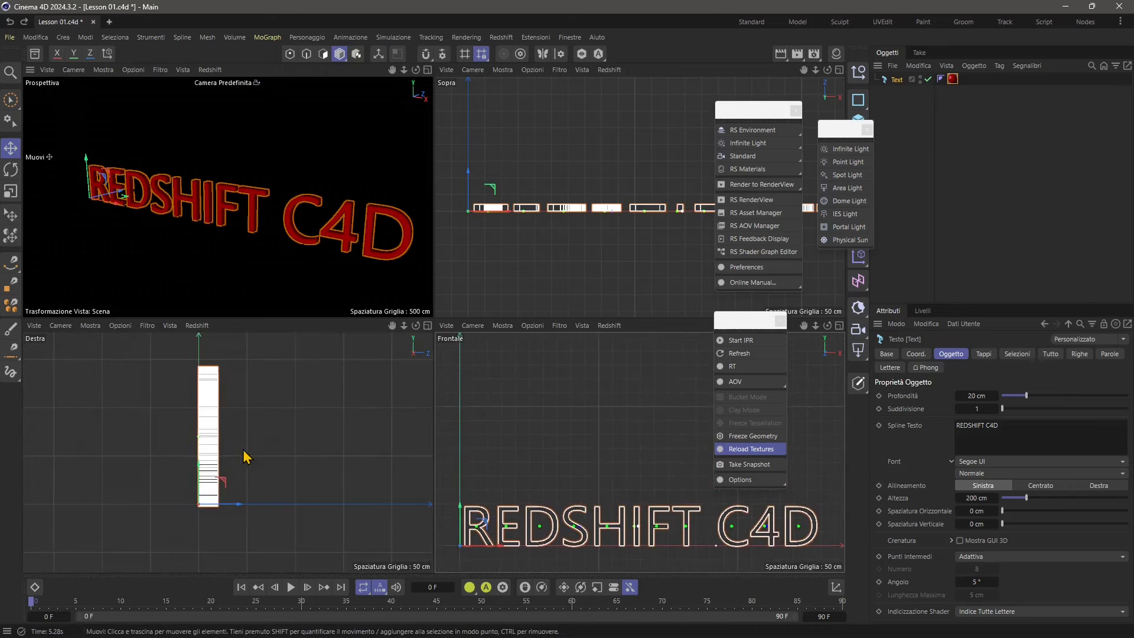
scroll(243, 451, up, 2)
alt+middle_drag(245, 456, 277, 480)
alt+drag(218, 204, 264, 244)
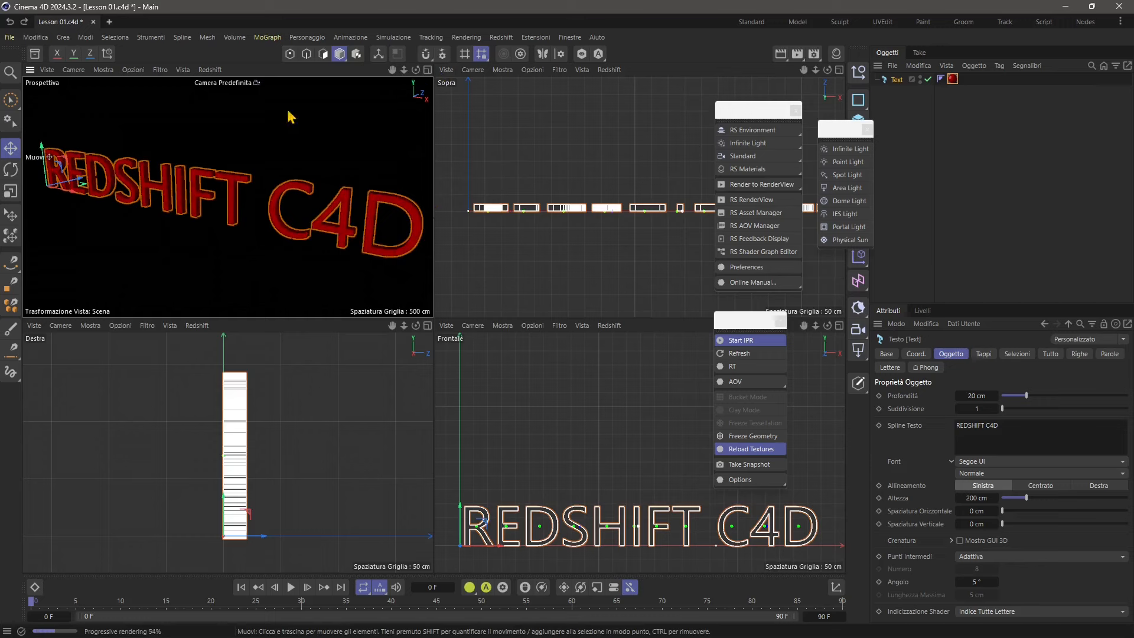
Add a Redshift point light in front of the text's first letters and raise it to just above the letters' mid-height
click(208, 265)
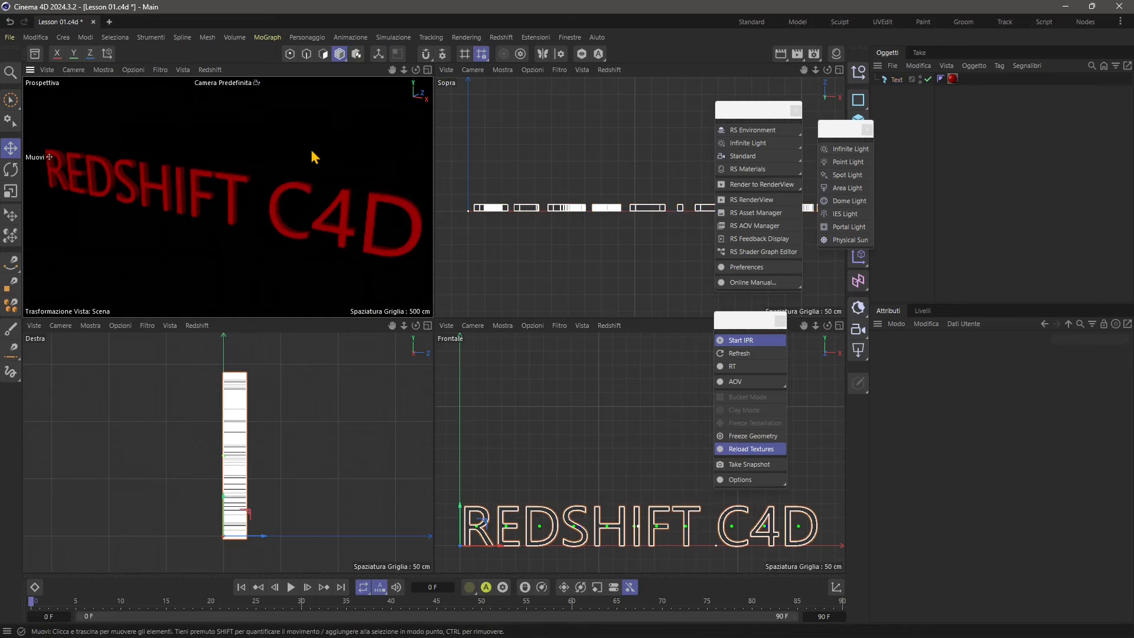
click(837, 164)
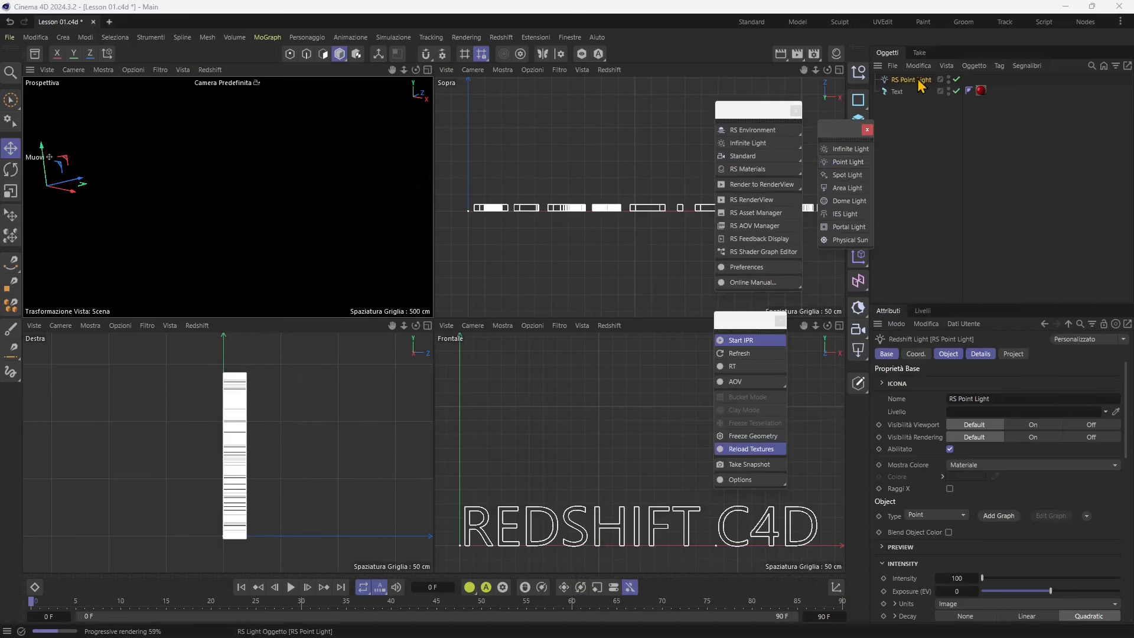
drag(494, 194, 522, 231)
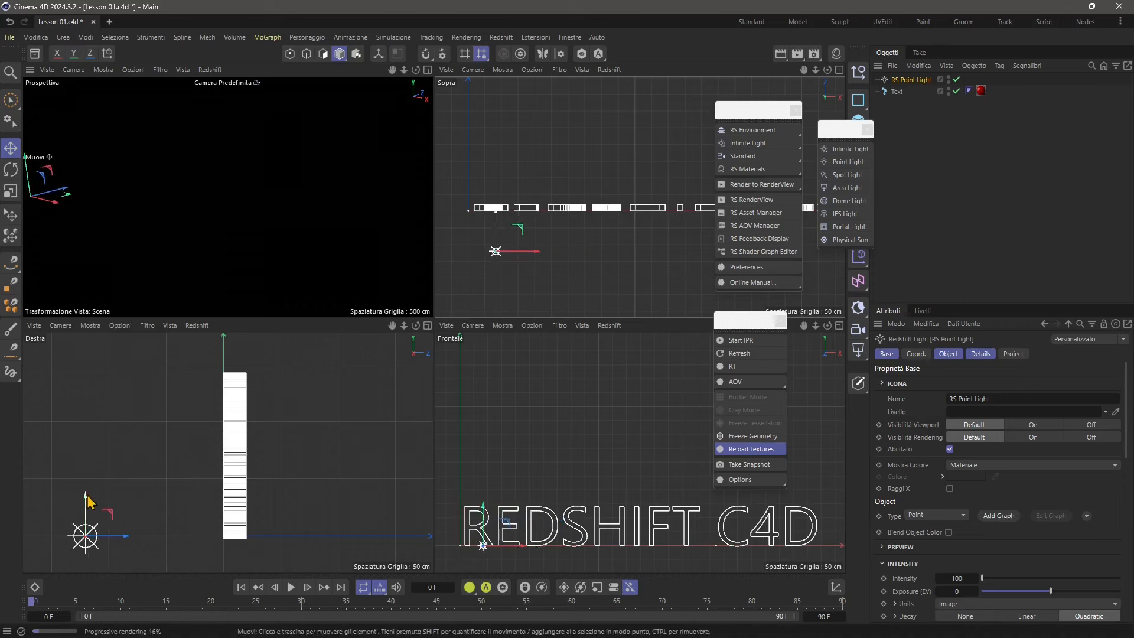
drag(89, 503, 87, 406)
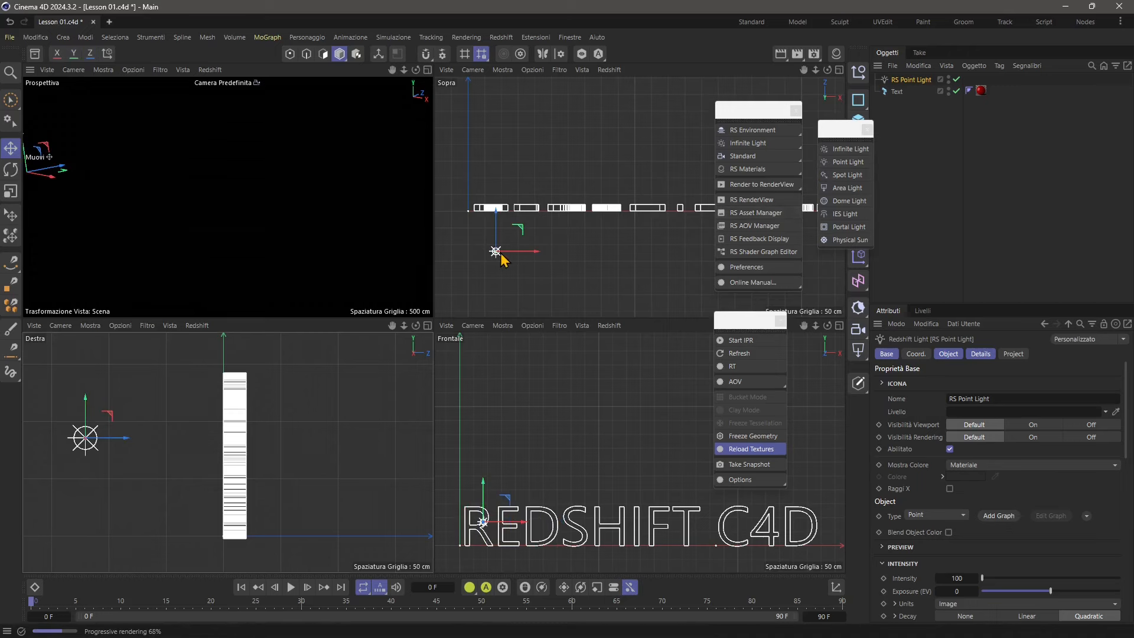
Add a second Redshift point light in the maximised top view, placing it in front of the text's last letter, level with the first light
middle_click(588, 244)
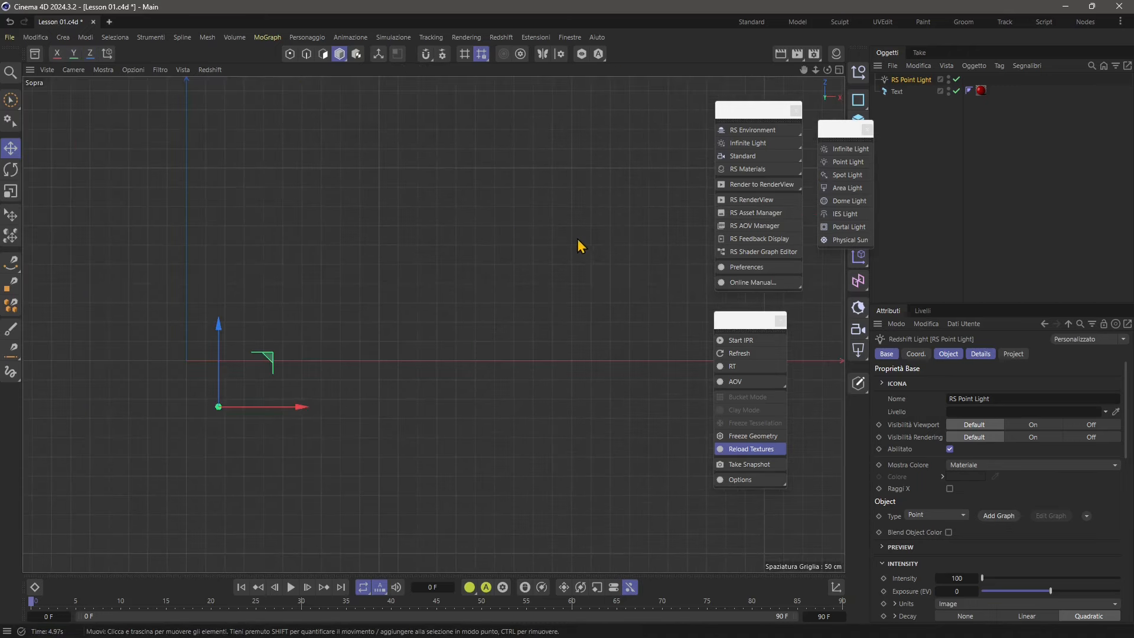
click(313, 384)
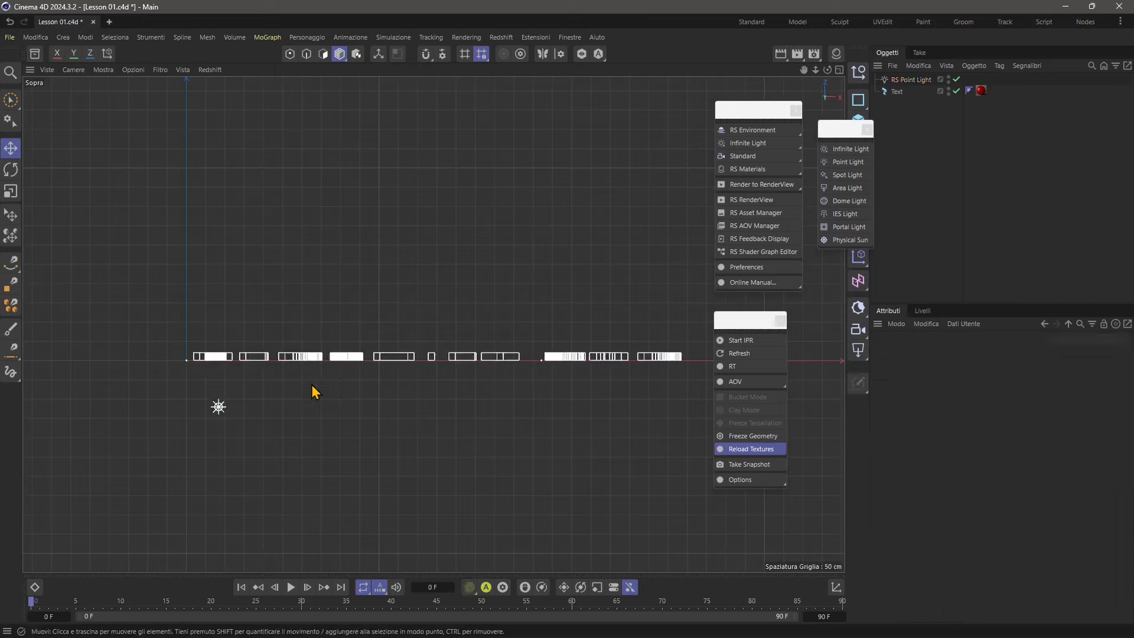
scroll(322, 384, down, 2)
scroll(529, 399, up, 1)
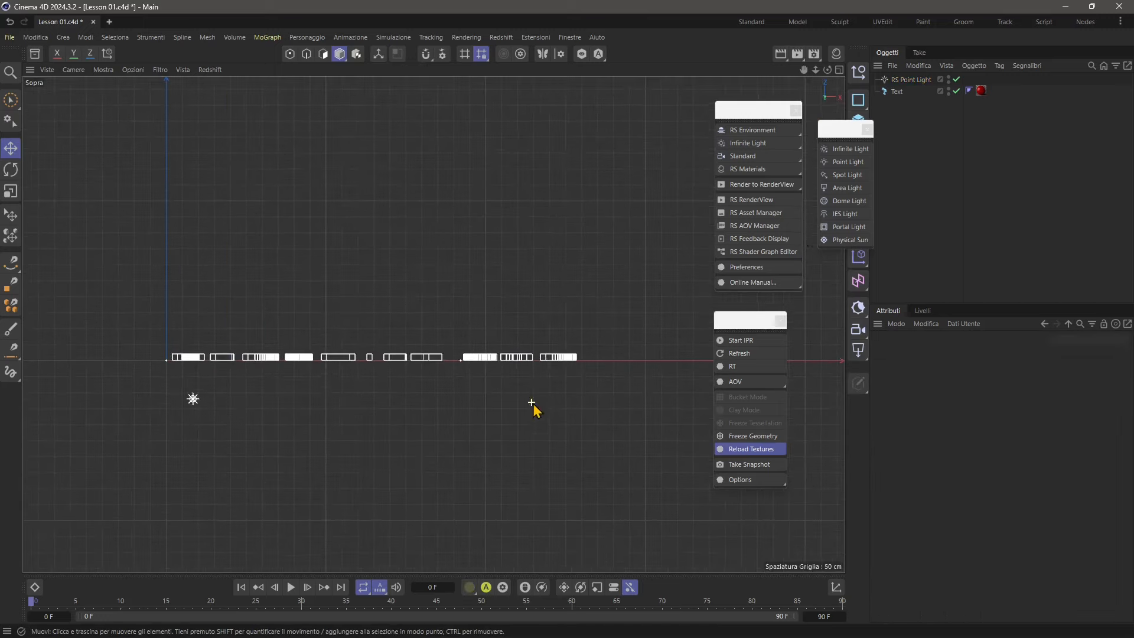
click(832, 170)
drag(215, 314, 634, 354)
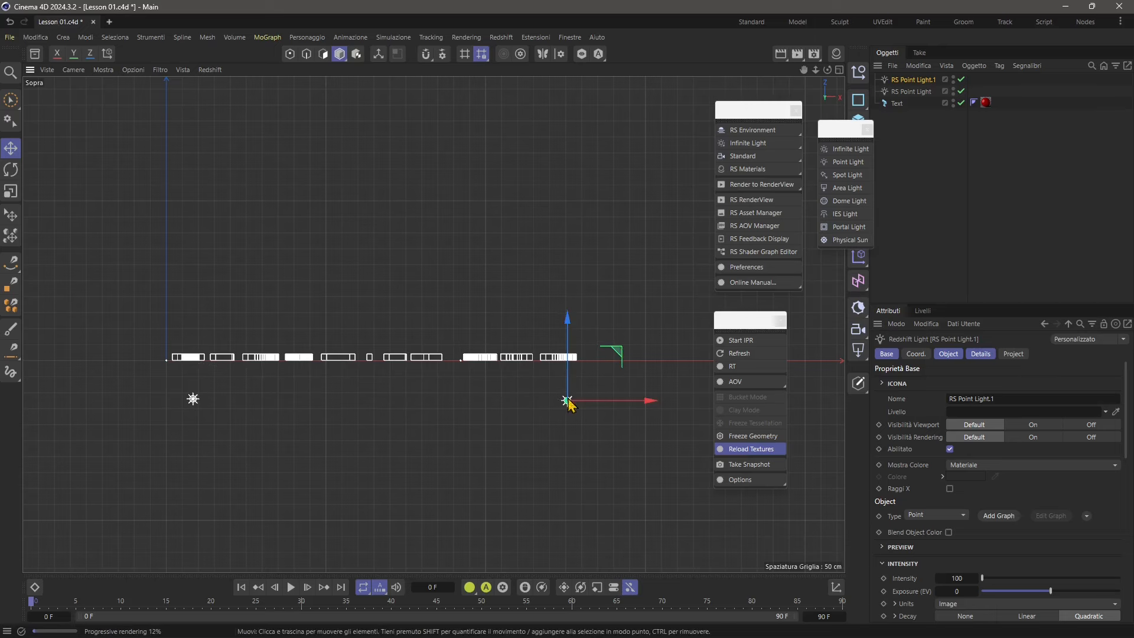
click(193, 400)
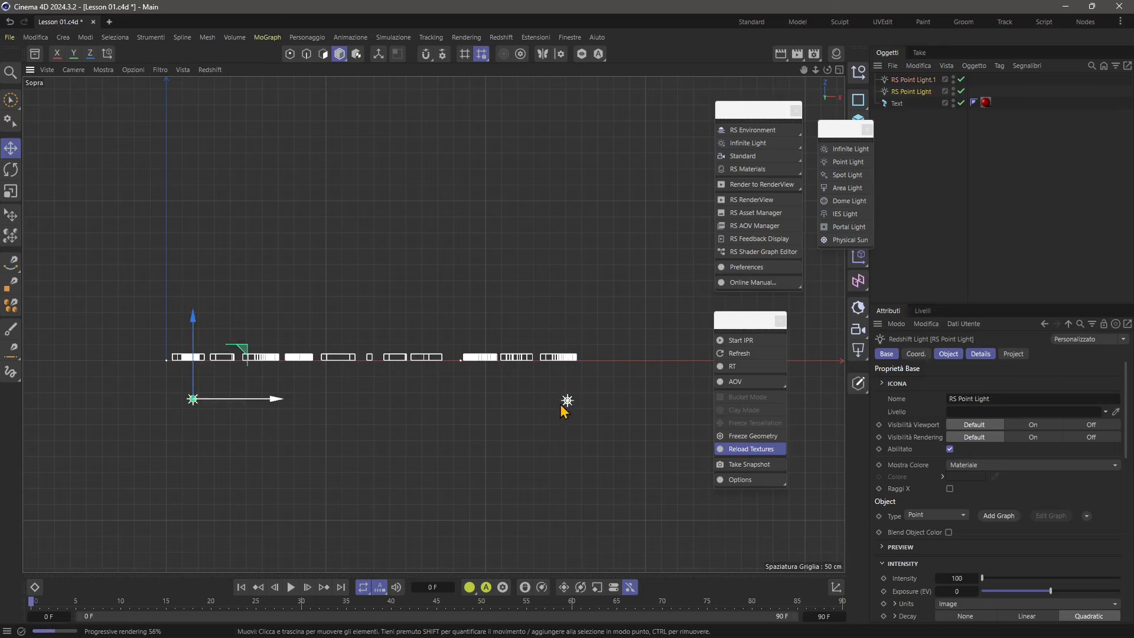
click(567, 402)
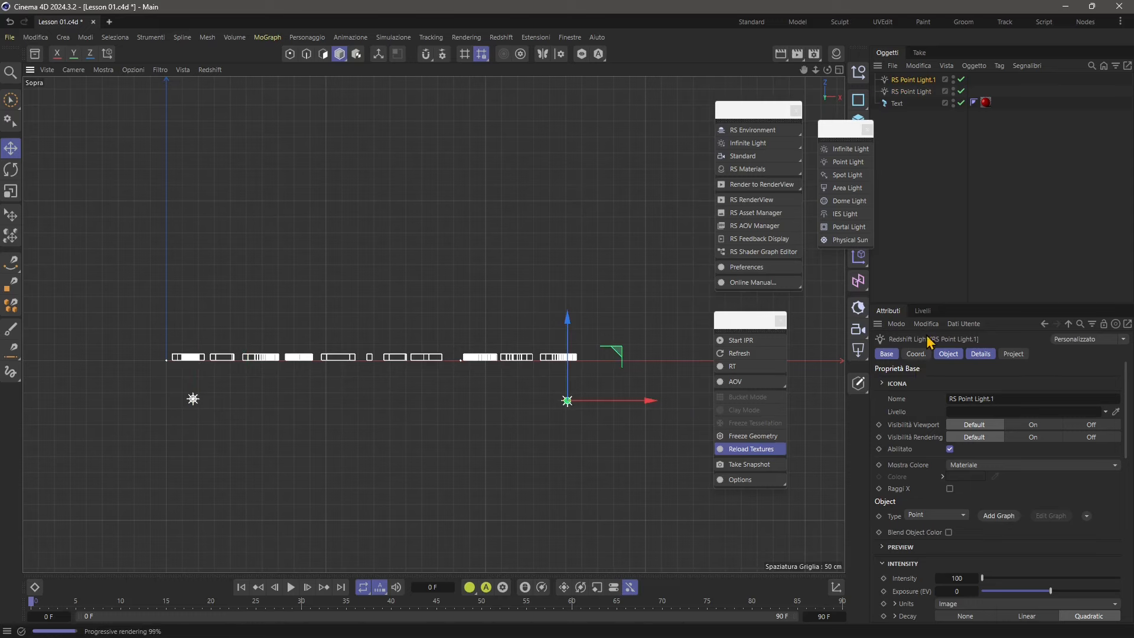
Set the second point light's colour to dark purple with a 300° hue, and return to the four-view layout with nothing selected
scroll(939, 502, down, 3)
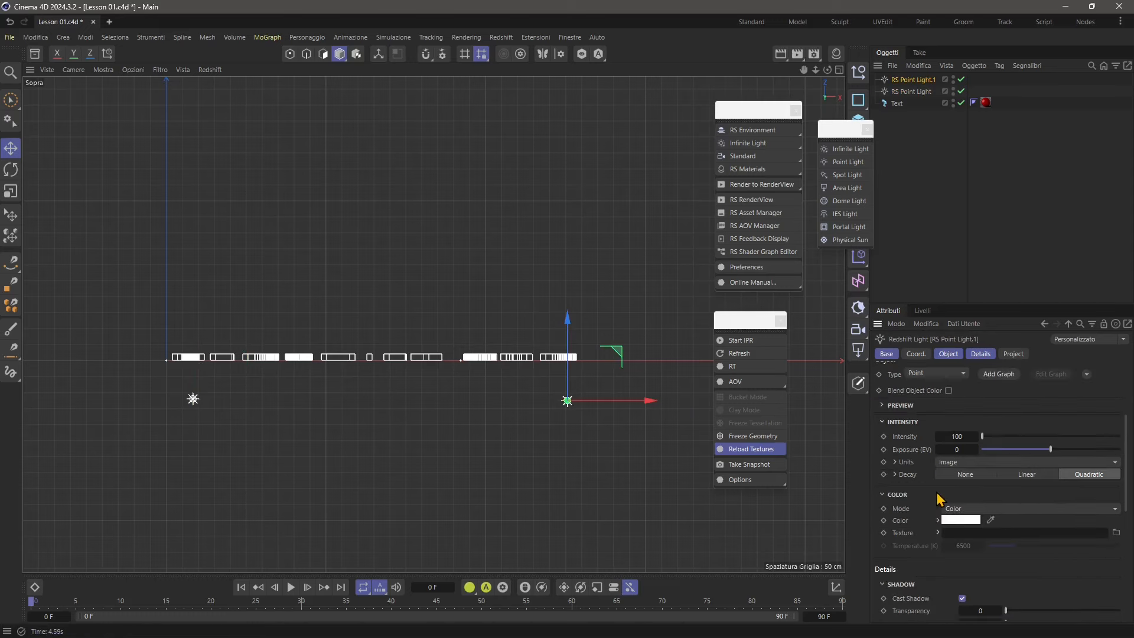
click(954, 521)
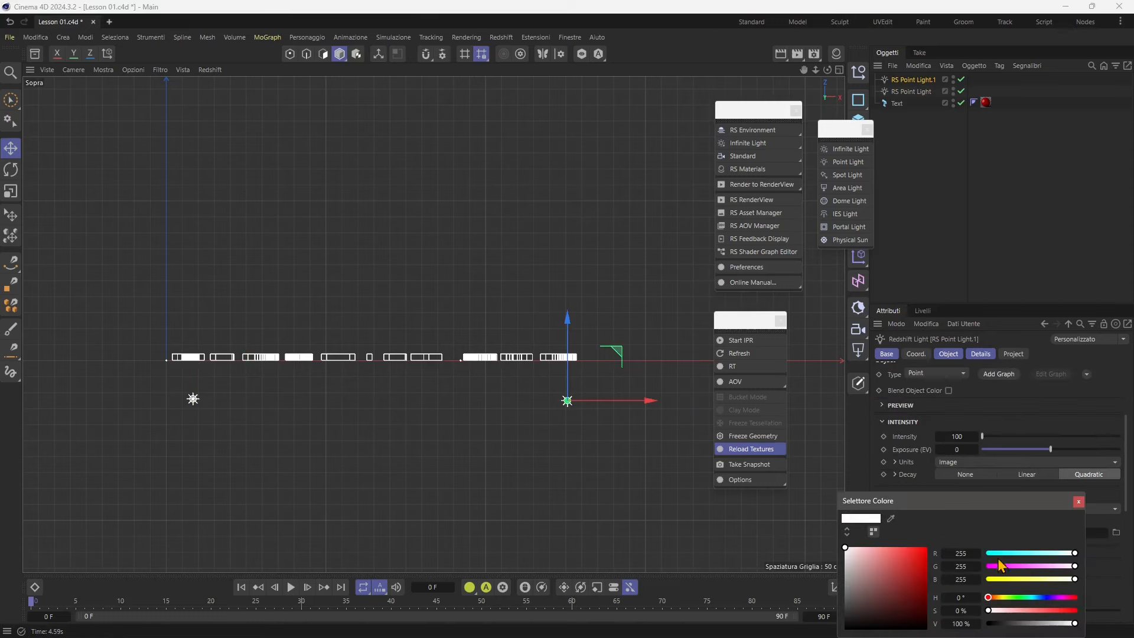
drag(977, 511, 958, 357)
drag(983, 413, 971, 414)
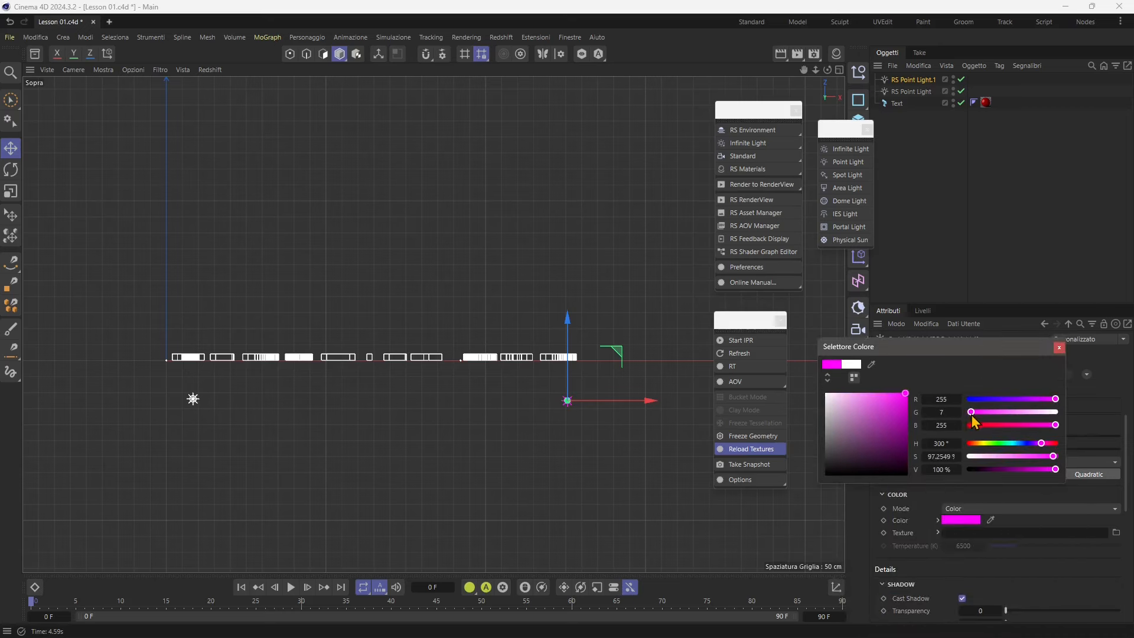
drag(1004, 469, 992, 469)
click(1059, 347)
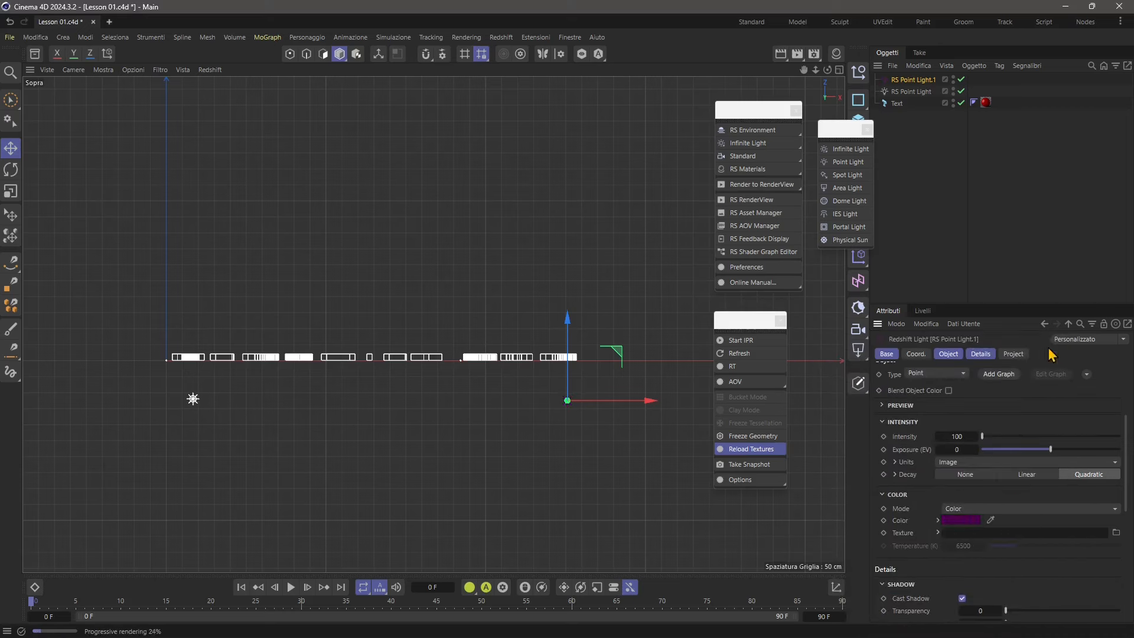
middle_click(316, 312)
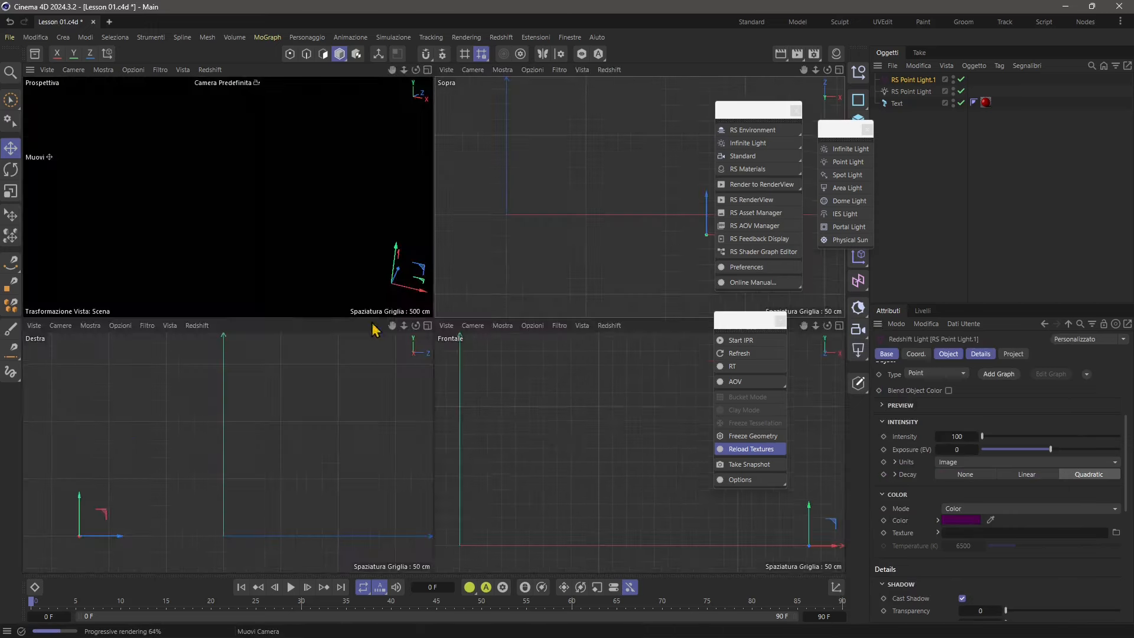
click(197, 246)
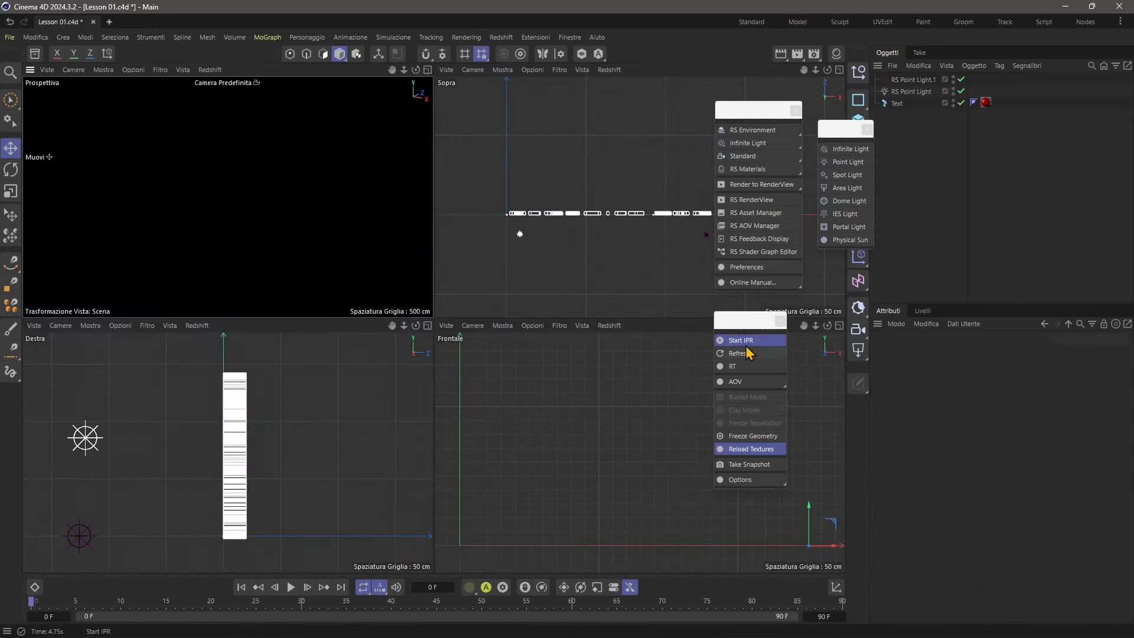
Switch the Redshift preview out of RT mode and back into RT
click(740, 367)
click(778, 374)
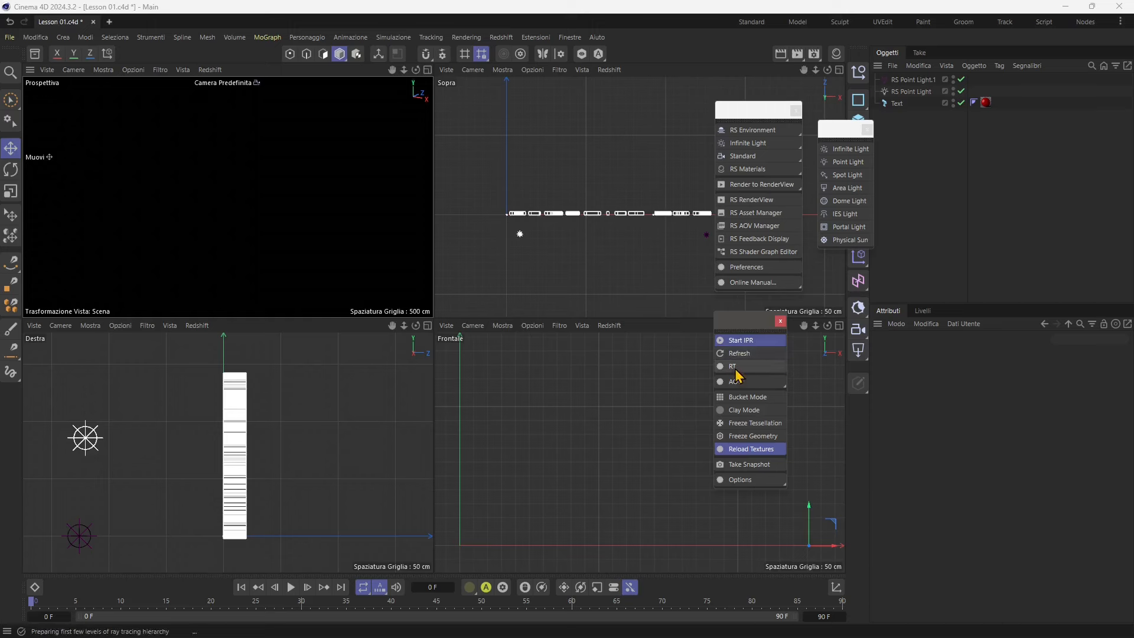
click(736, 368)
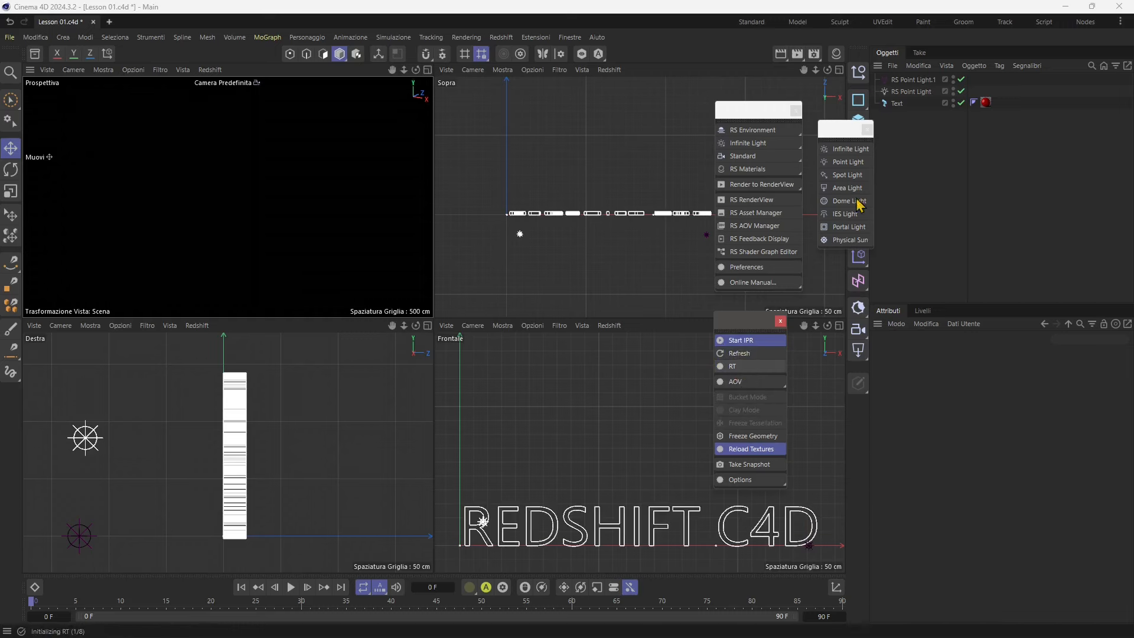
Set the intensity of the second point light (RS Point Light.1) to 79873
click(908, 81)
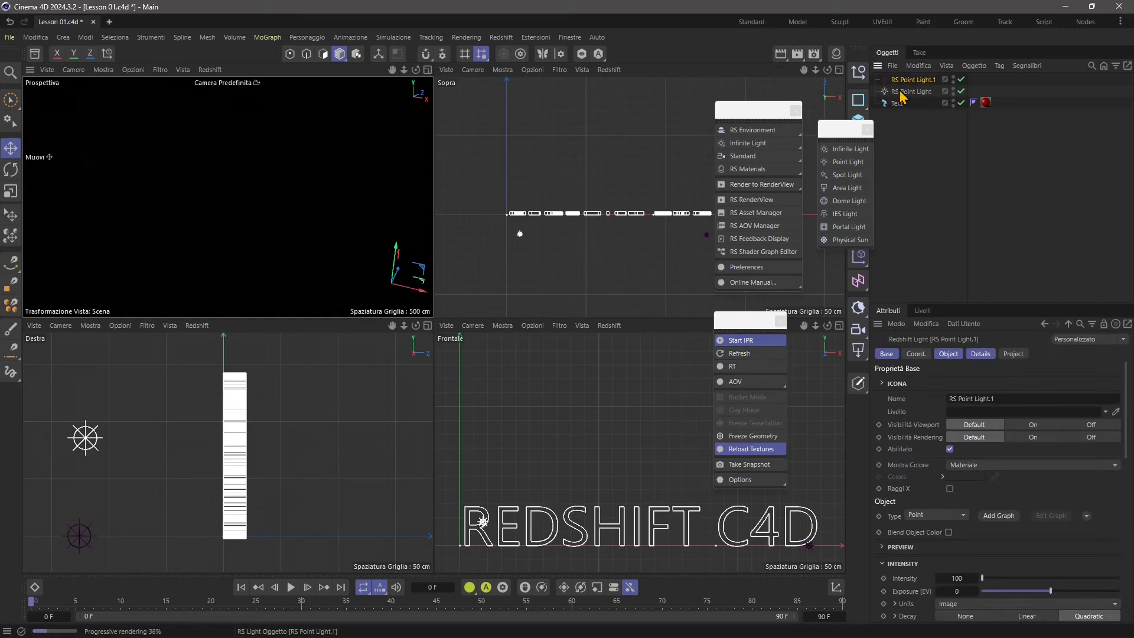
scroll(960, 492, down, 3)
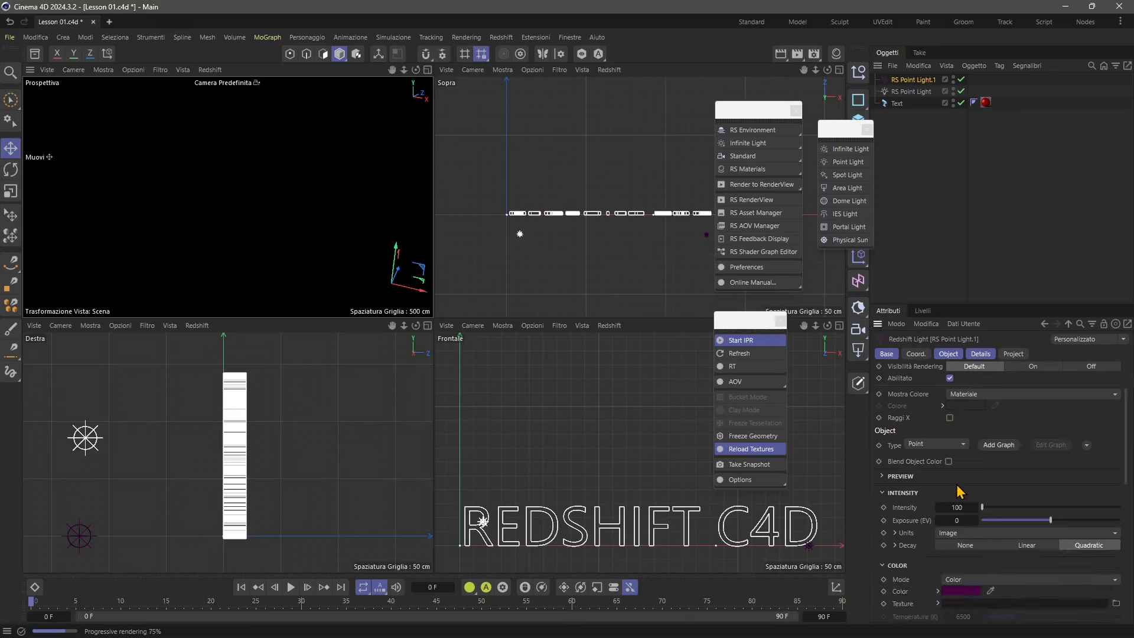
drag(937, 511, 1100, 509)
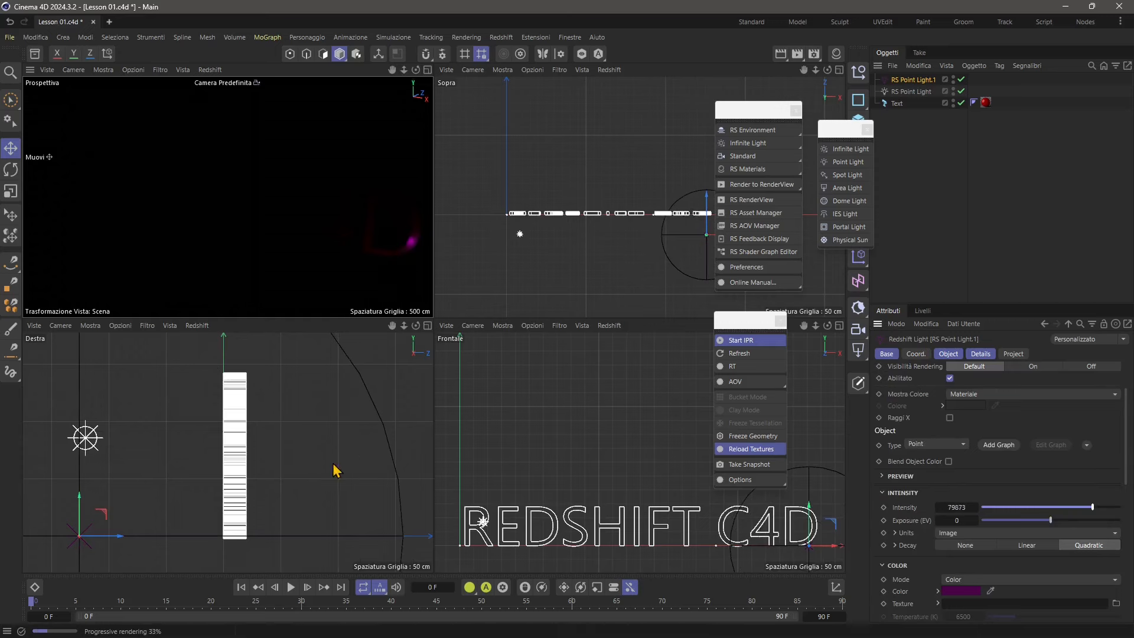
Raise the second point light in the right view to about the letters' mid-height and bring it slightly closer to the text
scroll(203, 463, down, 4)
mouse_move(144, 451)
mouse_down()
mouse_move(155, 395)
mouse_move(147, 437)
mouse_move(283, 436)
mouse_move(179, 436)
mouse_move(193, 433)
mouse_up()
mouse_move(156, 394)
mouse_down()
mouse_move(158, 424)
mouse_move(171, 418)
mouse_up()
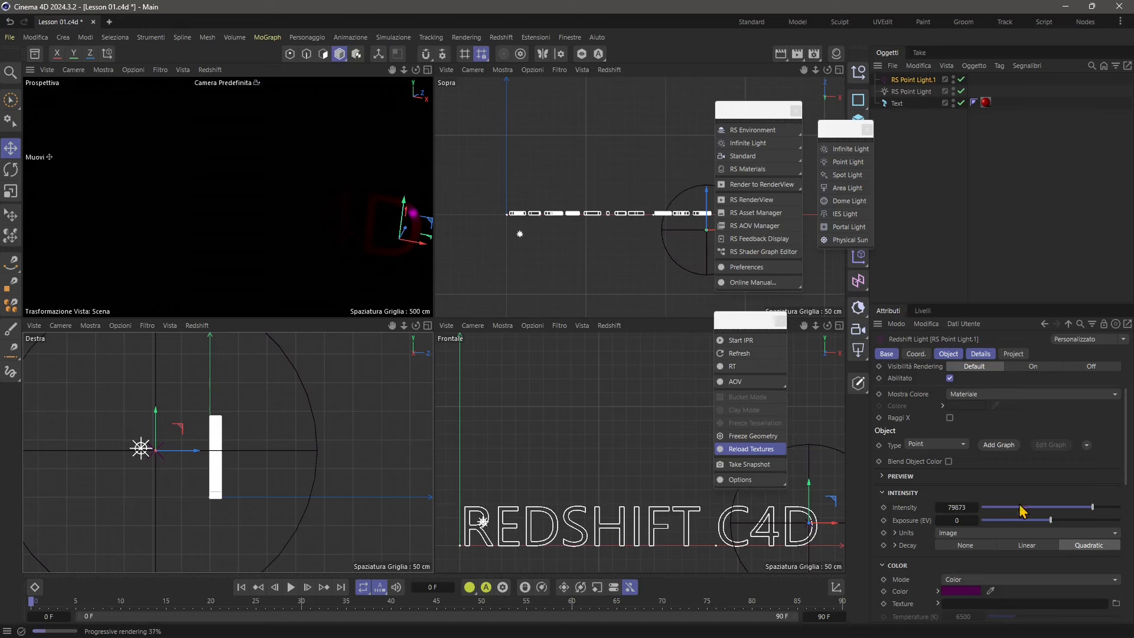
Set the second point light's intensity to 94703 and its decay to Linear
scroll(1023, 511, down, 3)
scroll(957, 437, up, 5)
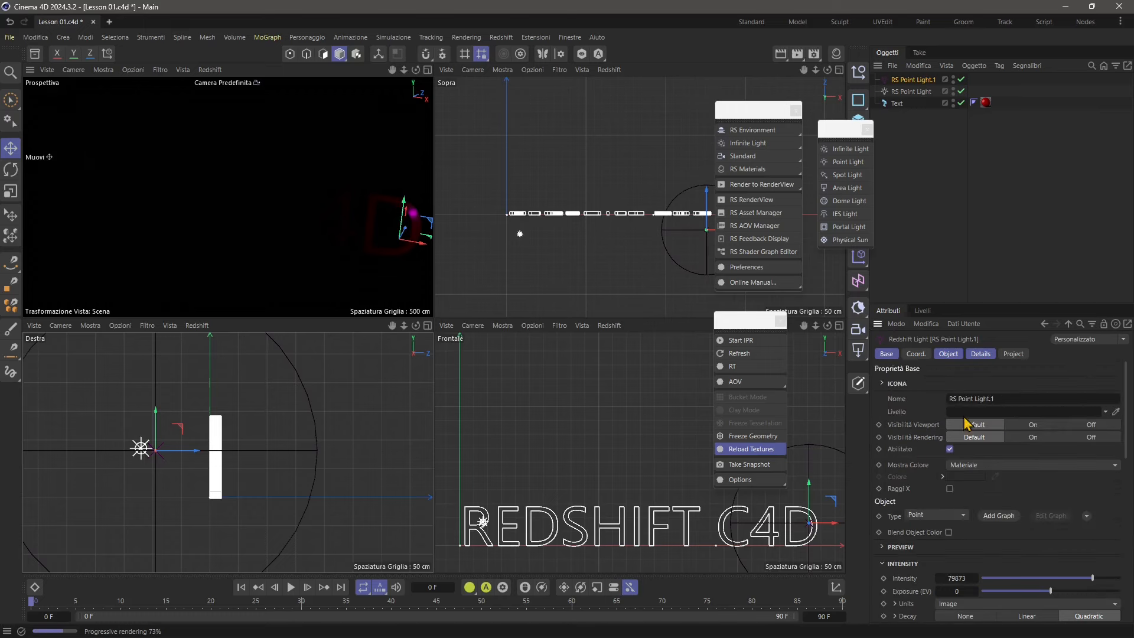
scroll(1017, 494, down, 5)
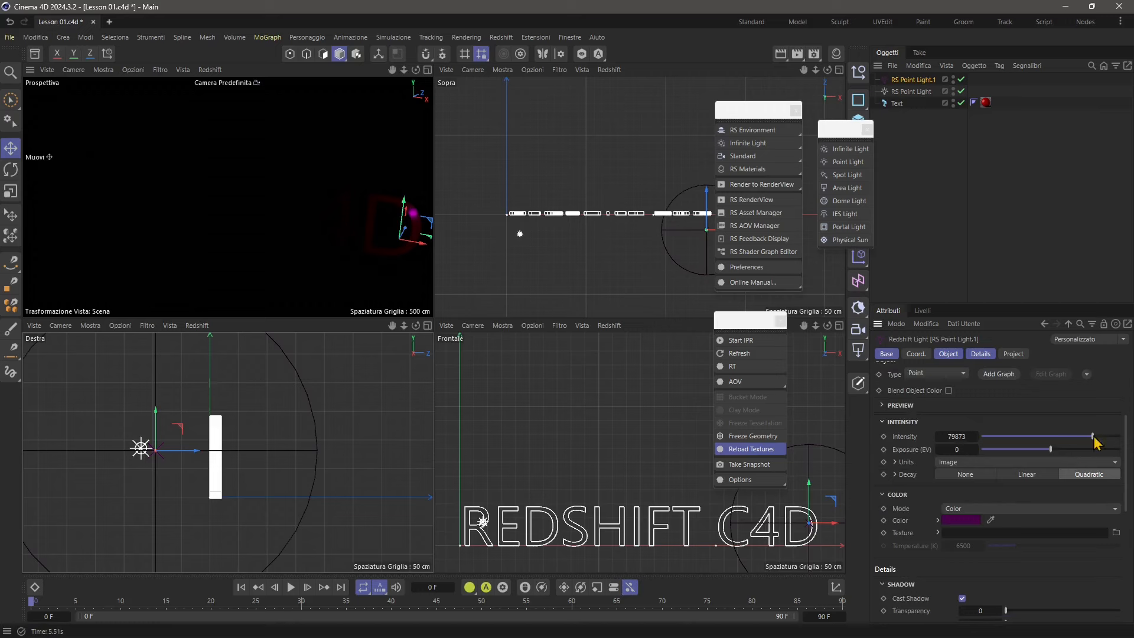
drag(1093, 437, 1119, 438)
click(1025, 476)
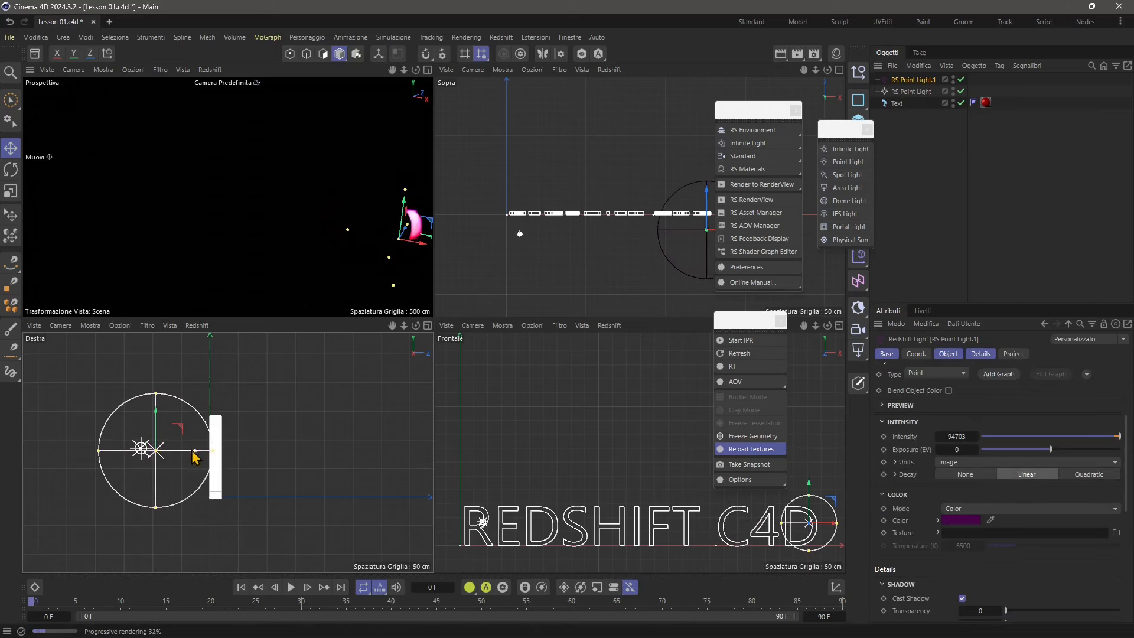
Move the second point light farther in front of the text in the right view and enlarge its falloff sphere to reach past the letters
drag(195, 456, 109, 454)
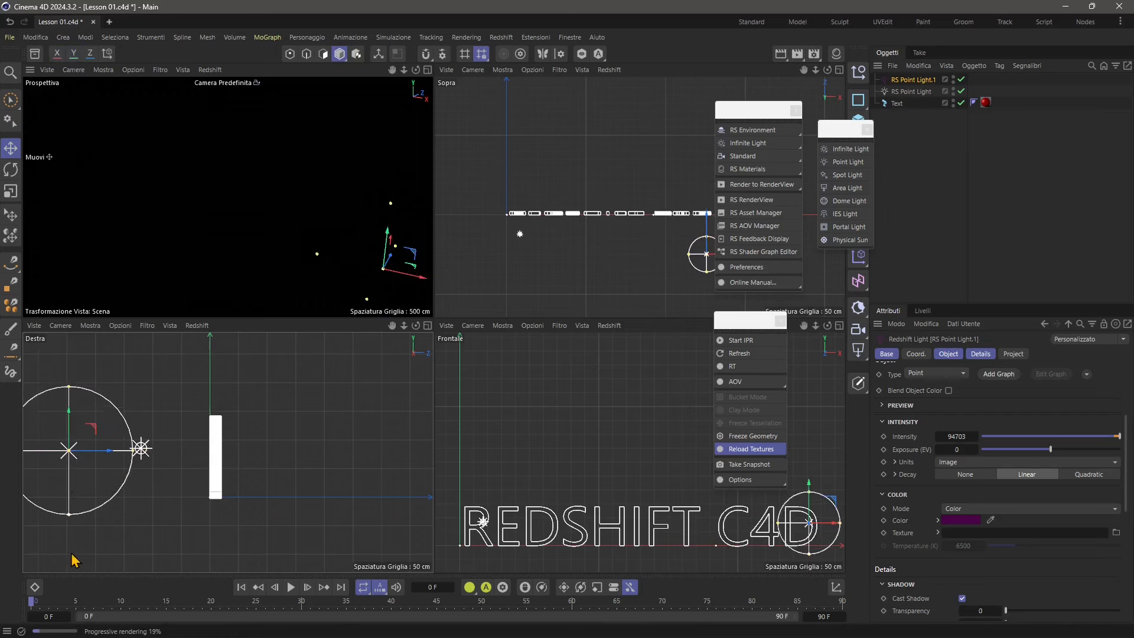
drag(72, 554, 73, 572)
drag(187, 451, 311, 456)
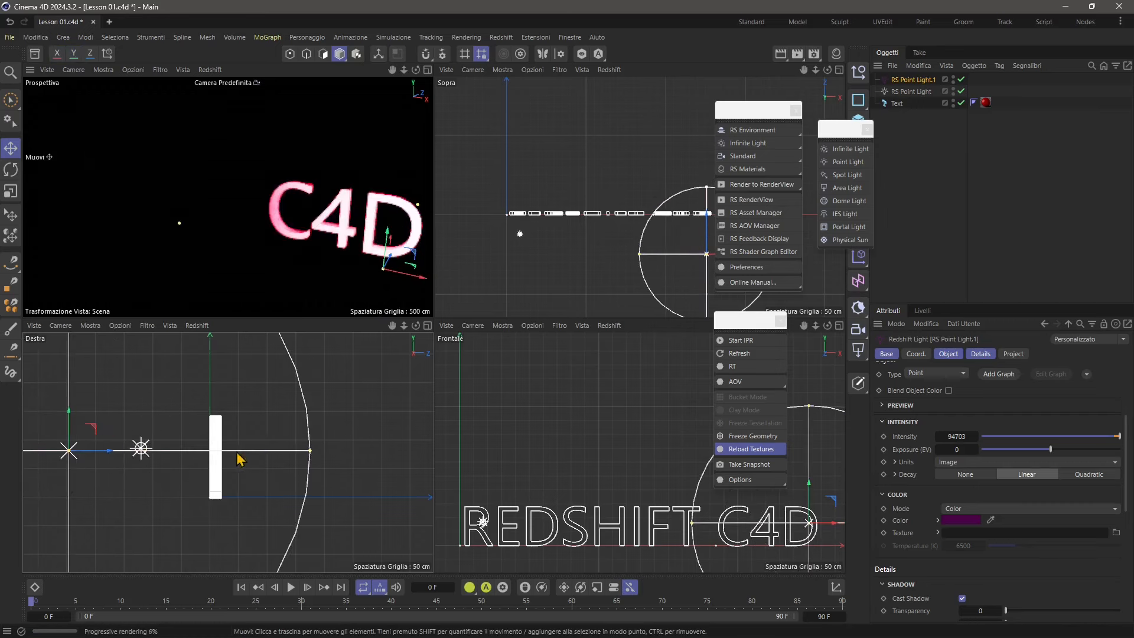
Try Quadratic decay on the second point light and return it to Linear
scroll(238, 459, down, 5)
click(1087, 474)
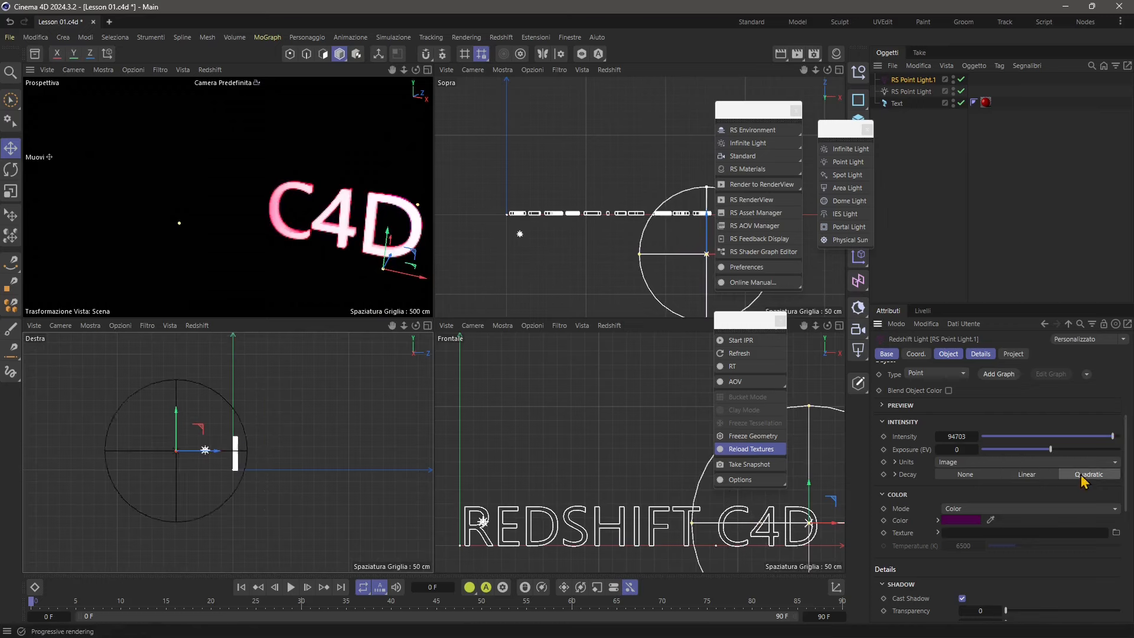
click(1027, 474)
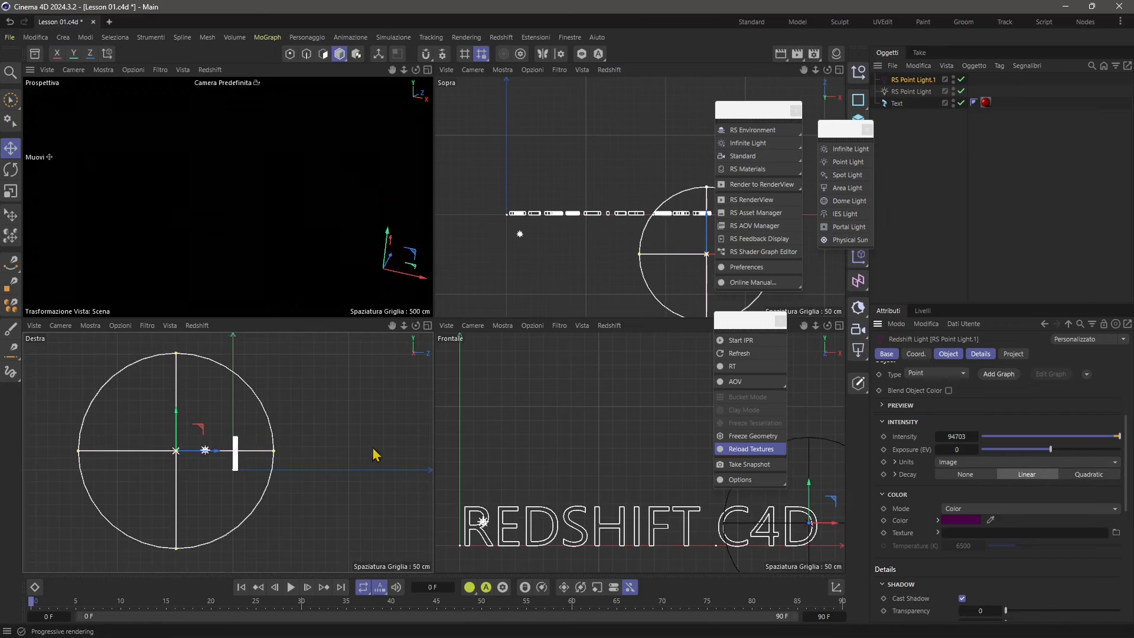
Move the second point light about 230 cm diagonally in the top view, away from the text and towards the 4
mouse_move(207, 460)
mouse_down()
mouse_move(160, 460)
mouse_move(212, 470)
mouse_up()
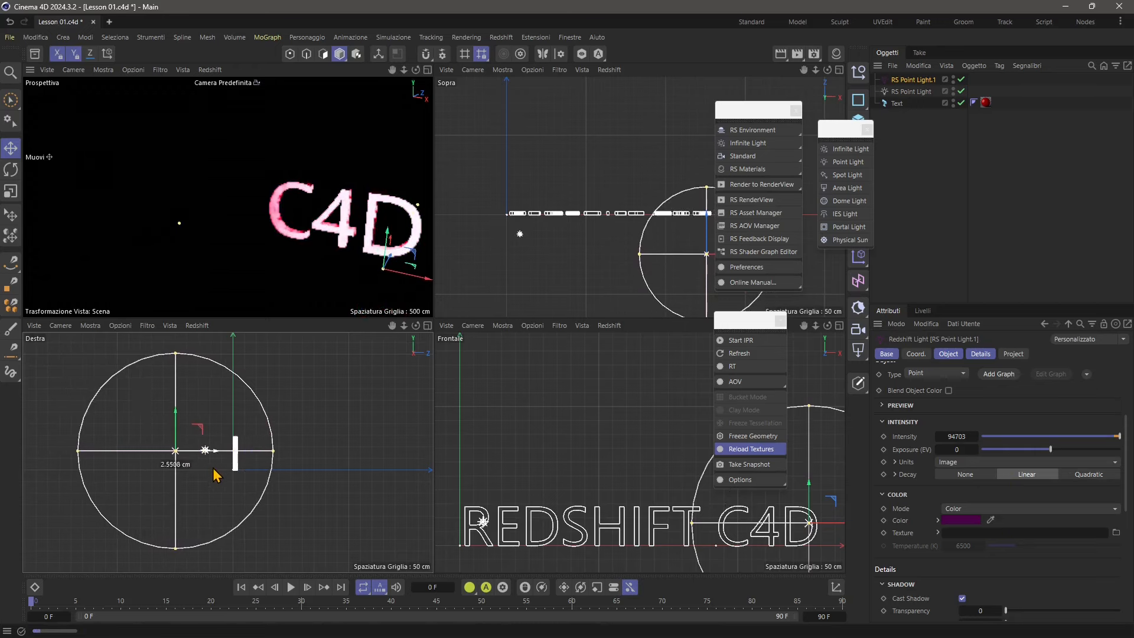
scroll(614, 233, down, 3)
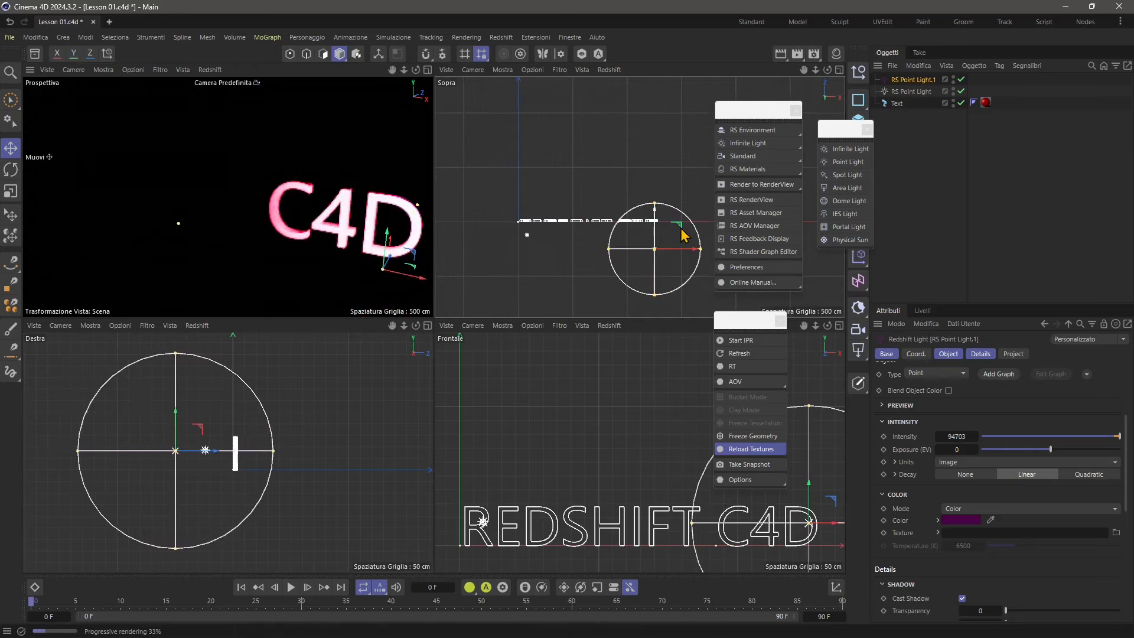
mouse_move(679, 233)
mouse_down()
mouse_move(650, 258)
mouse_move(676, 251)
mouse_move(663, 248)
mouse_up()
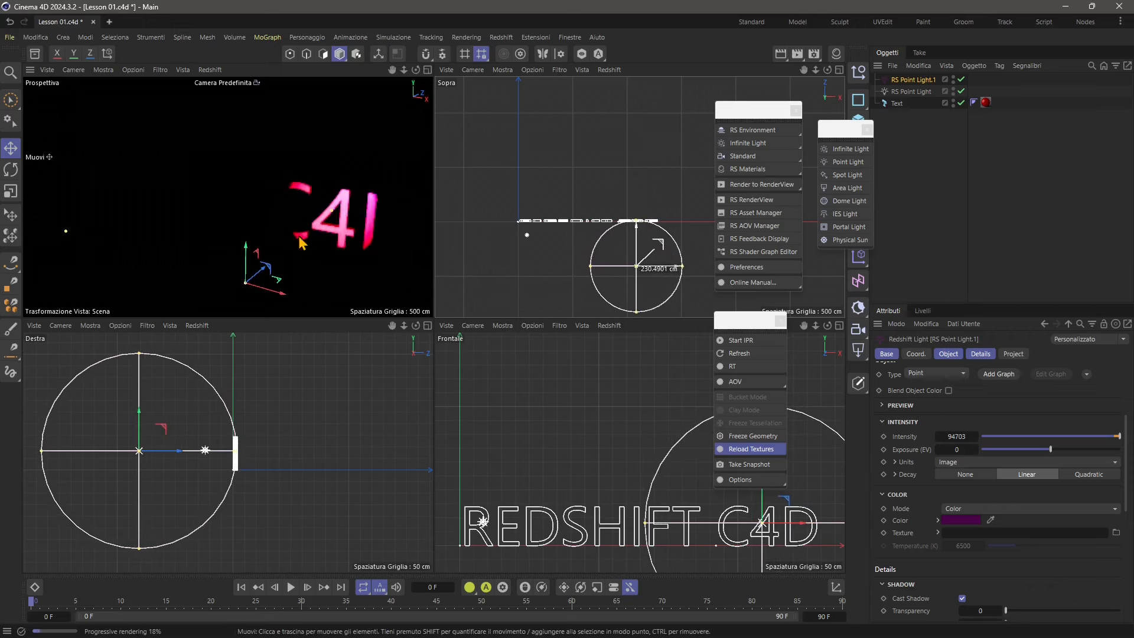
Set the first point light's colour to pure red (255, 0, 0) and its intensity to 100000
click(527, 235)
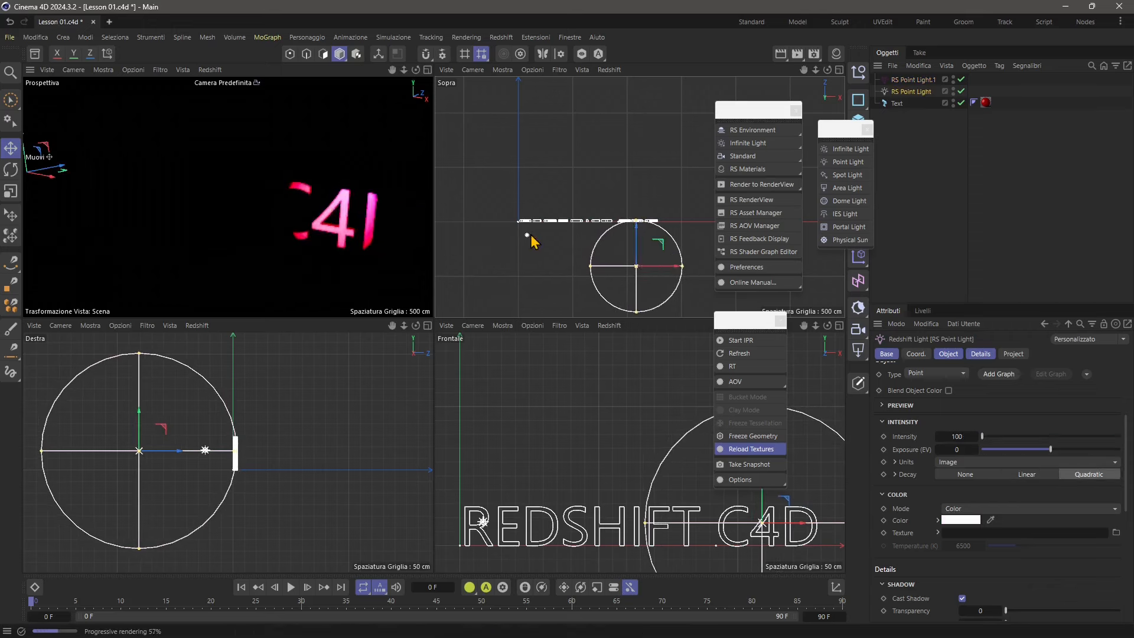
click(958, 520)
drag(886, 561, 927, 548)
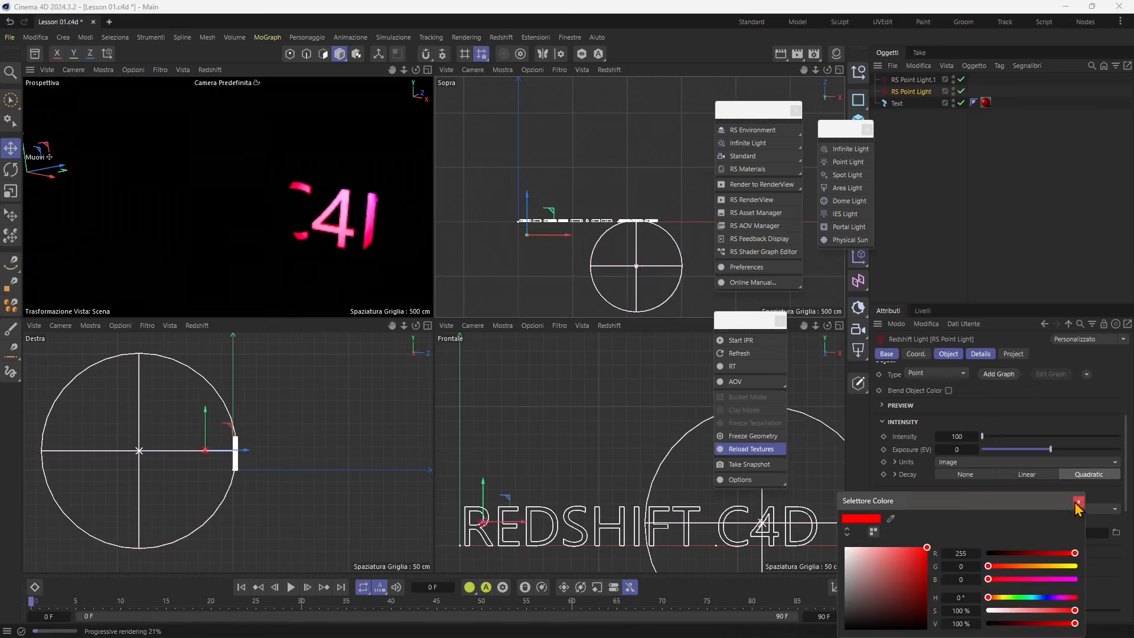
click(1079, 502)
drag(983, 436, 1121, 436)
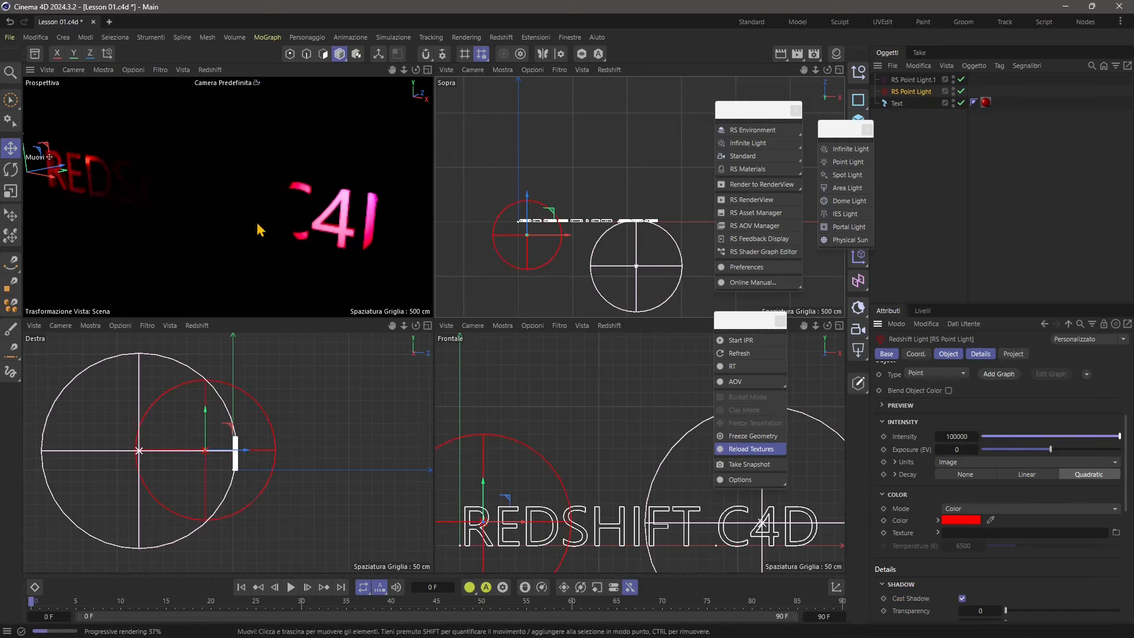
Move the first point light in the top view farther in front of the text and towards the middle of the word REDSHIFT
drag(560, 217, 584, 253)
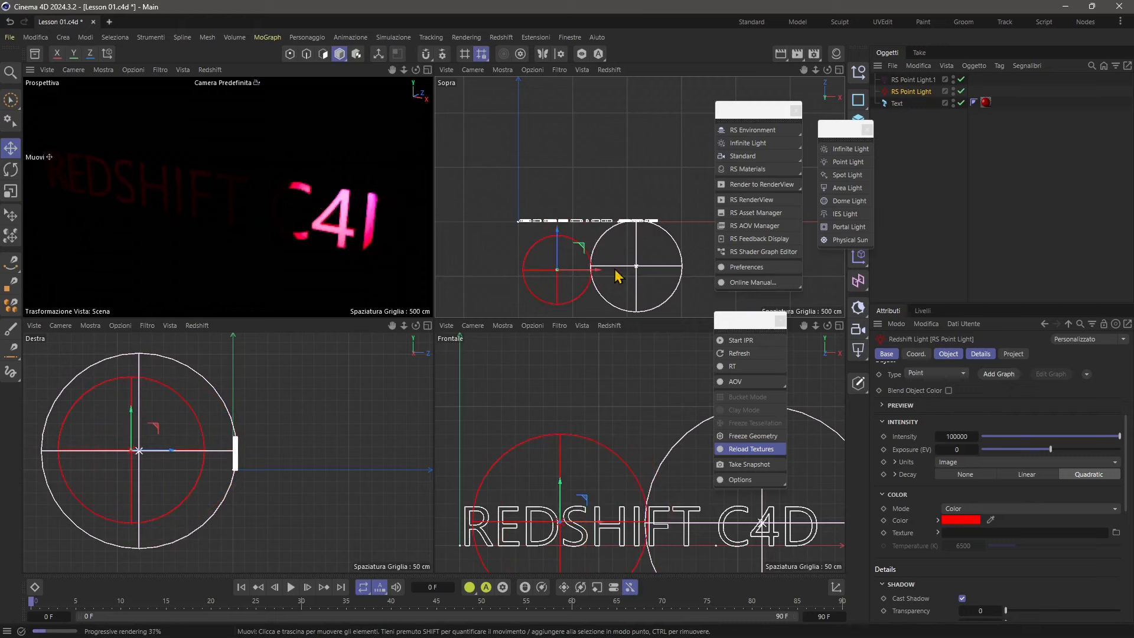
click(193, 422)
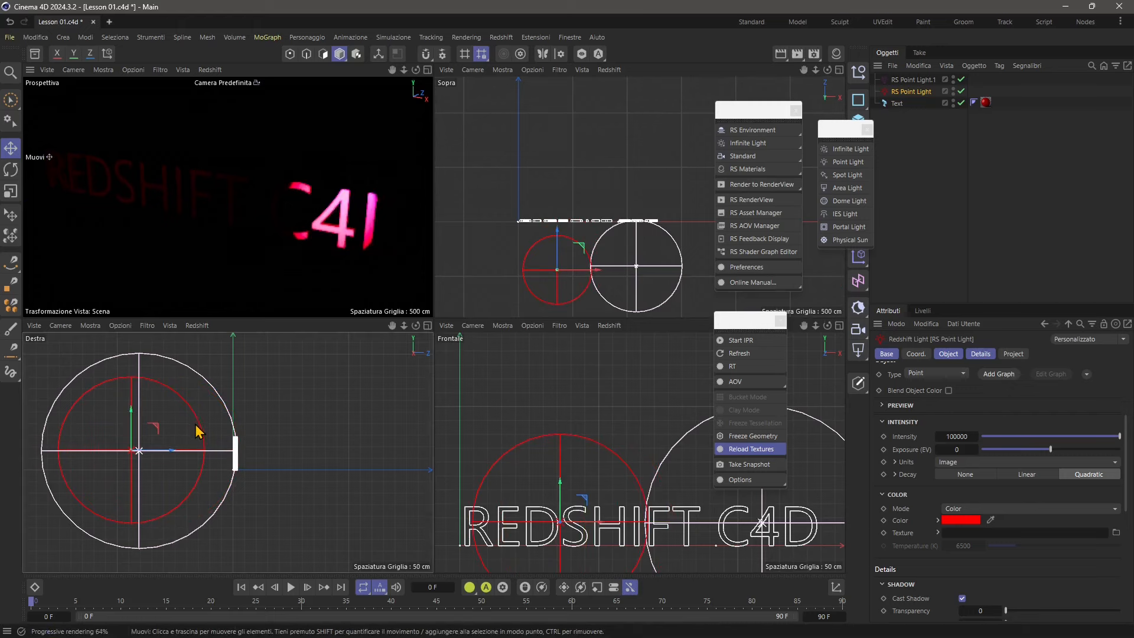
click(87, 426)
click(123, 379)
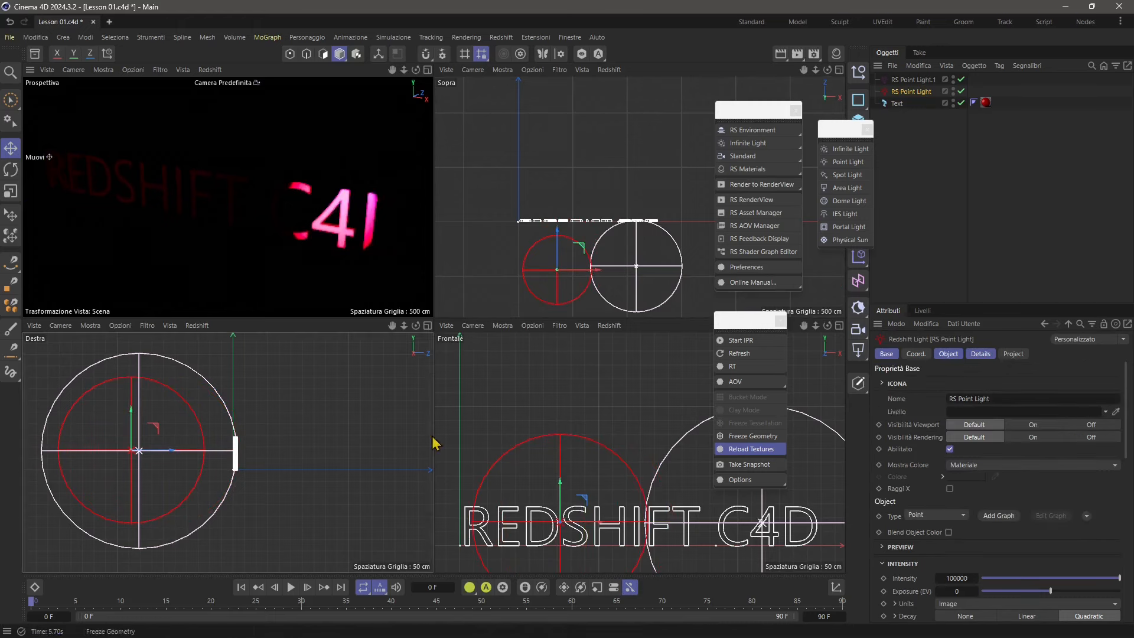
click(561, 294)
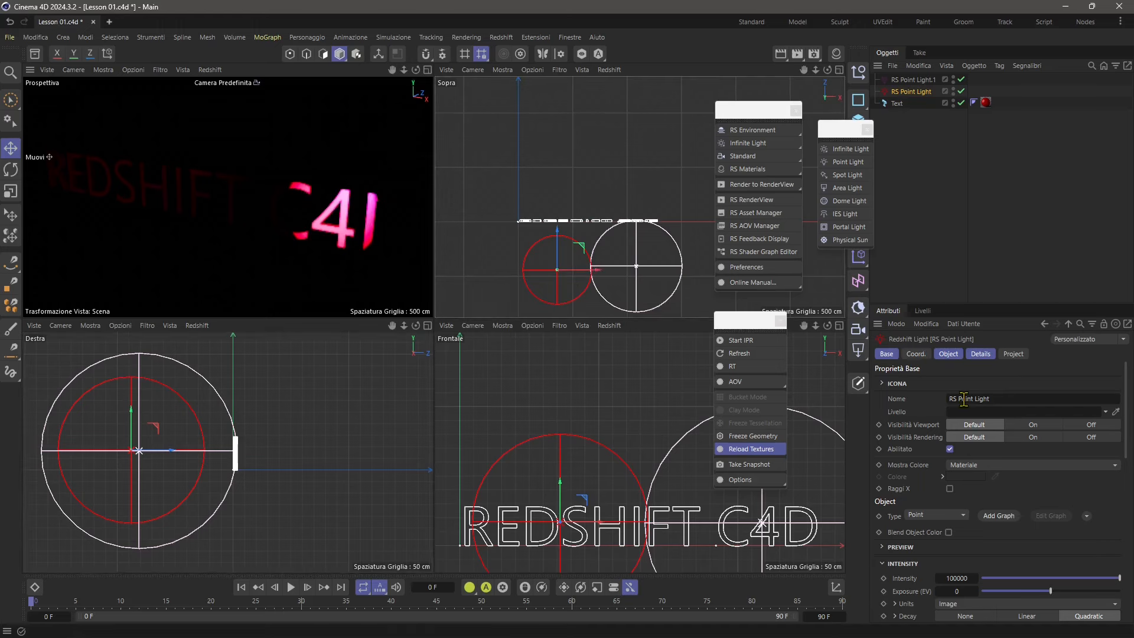
Set the first point light's decay to Linear and enlarge its falloff sphere in the top view until it reaches past the text
scroll(994, 491, down, 4)
click(1026, 403)
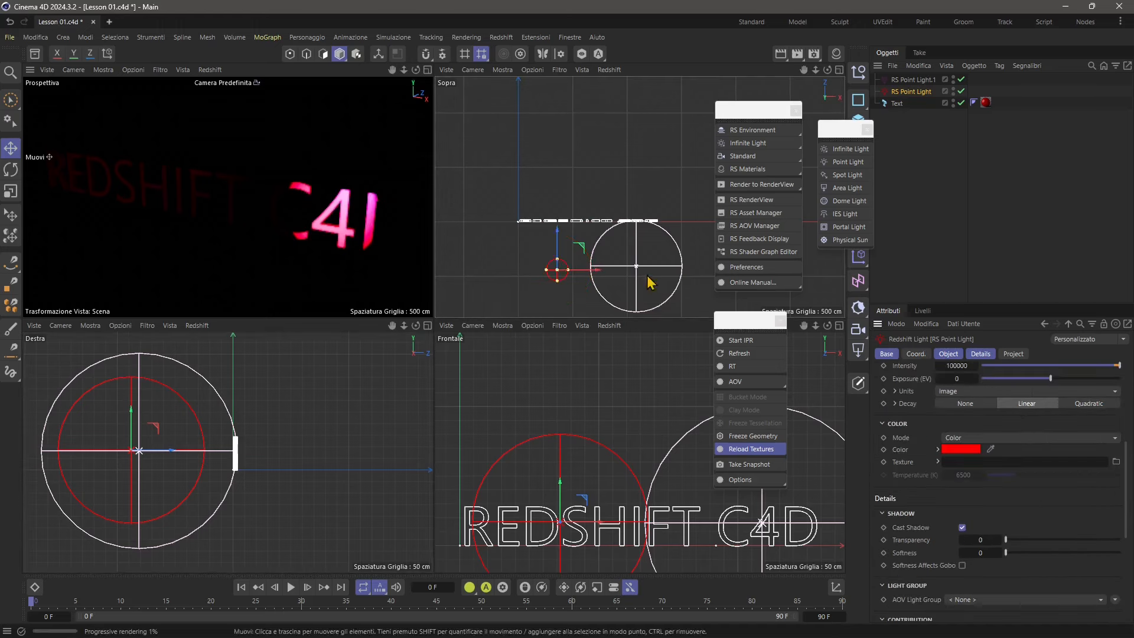
drag(560, 266, 517, 237)
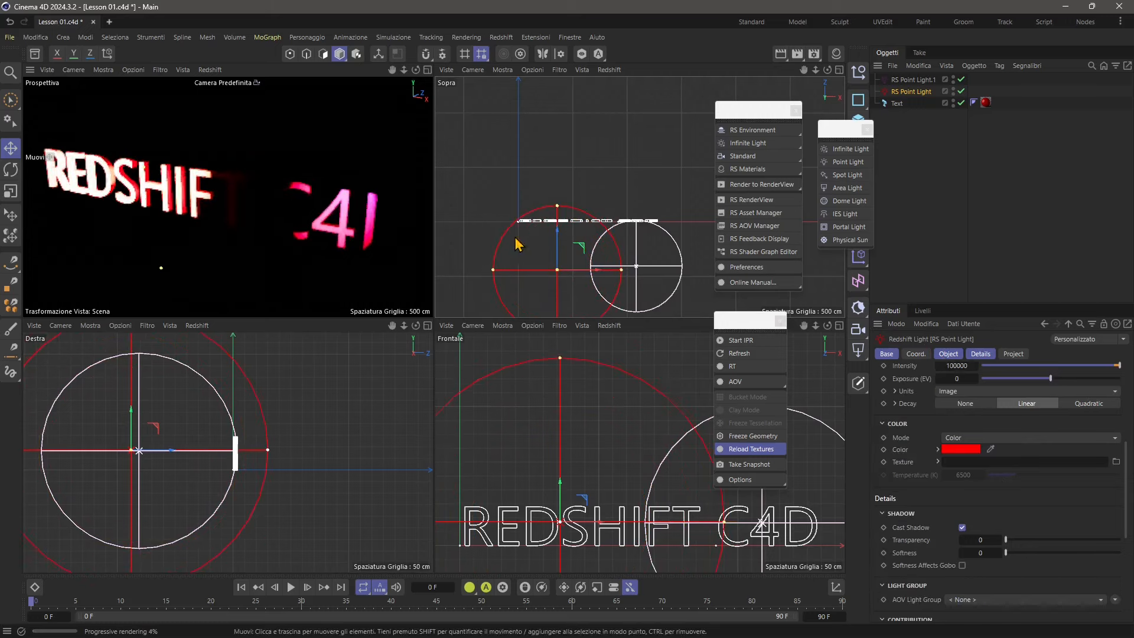
Enlarge the second point light's falloff sphere in the top view so it covers C4D and the end of REDSHIFT
click(640, 267)
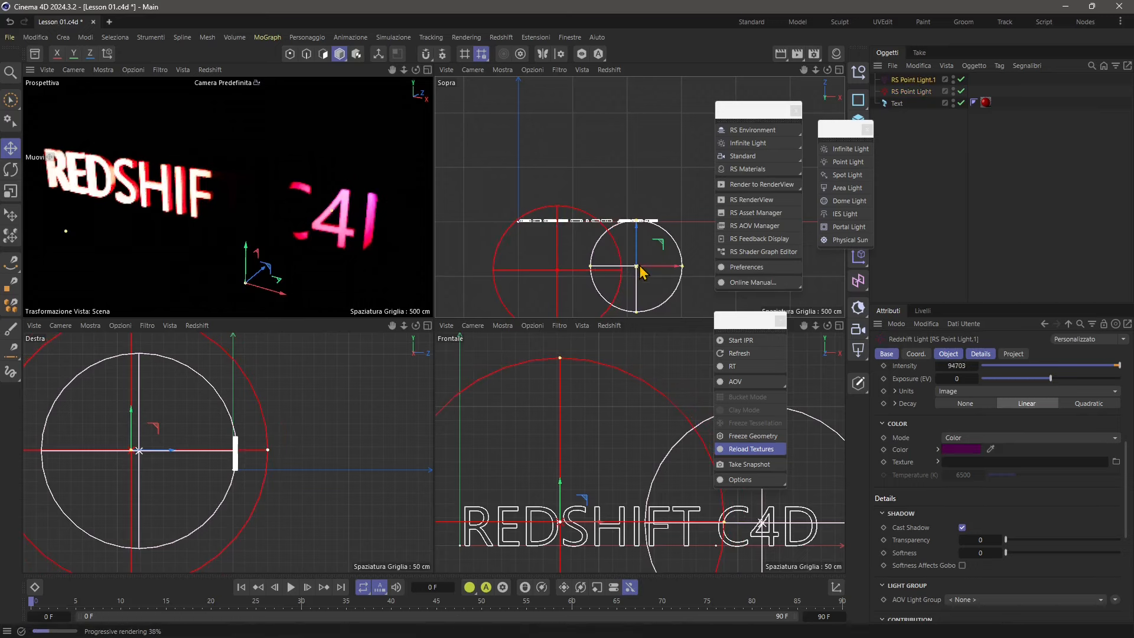
drag(638, 226, 654, 214)
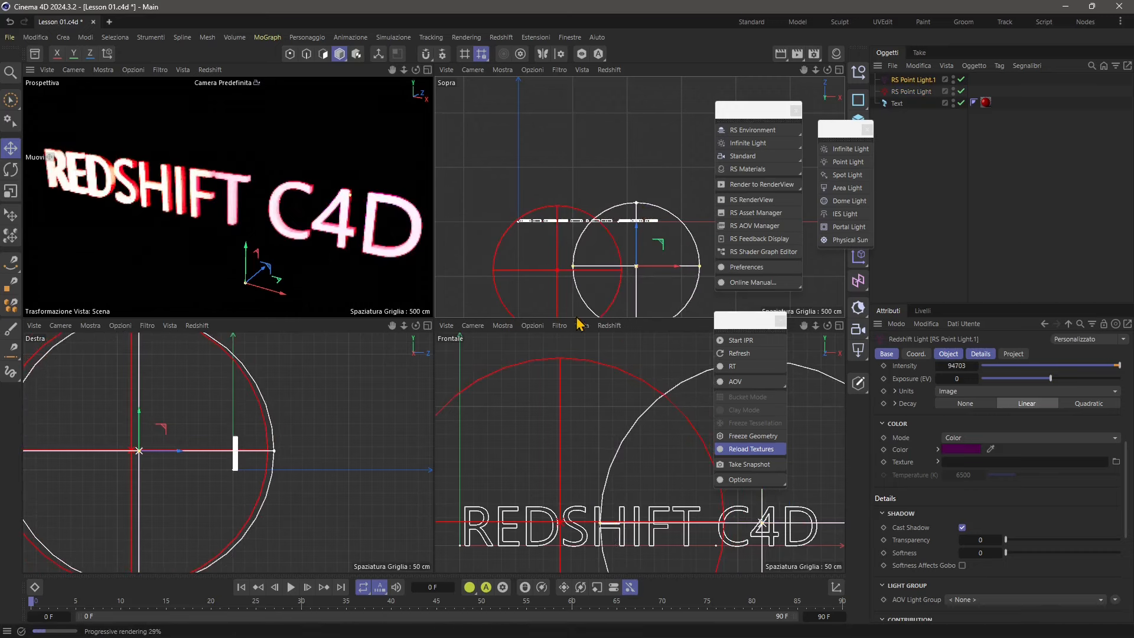
scroll(998, 485, up, 3)
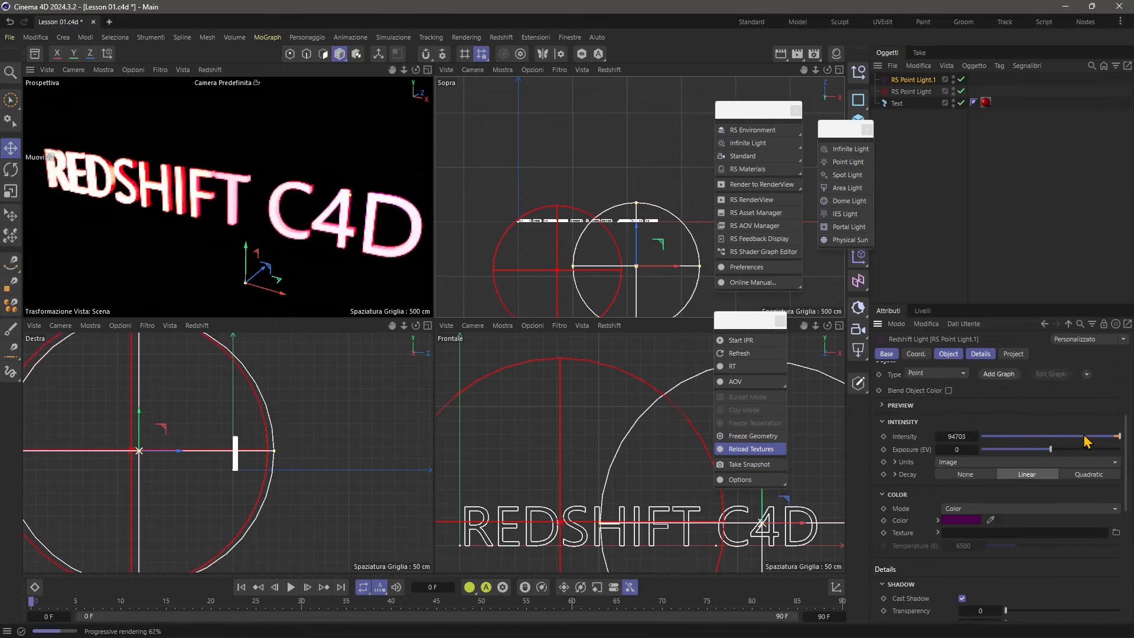
key(ctrl+z)
key(ctrl+z)
key(ctrl+z)
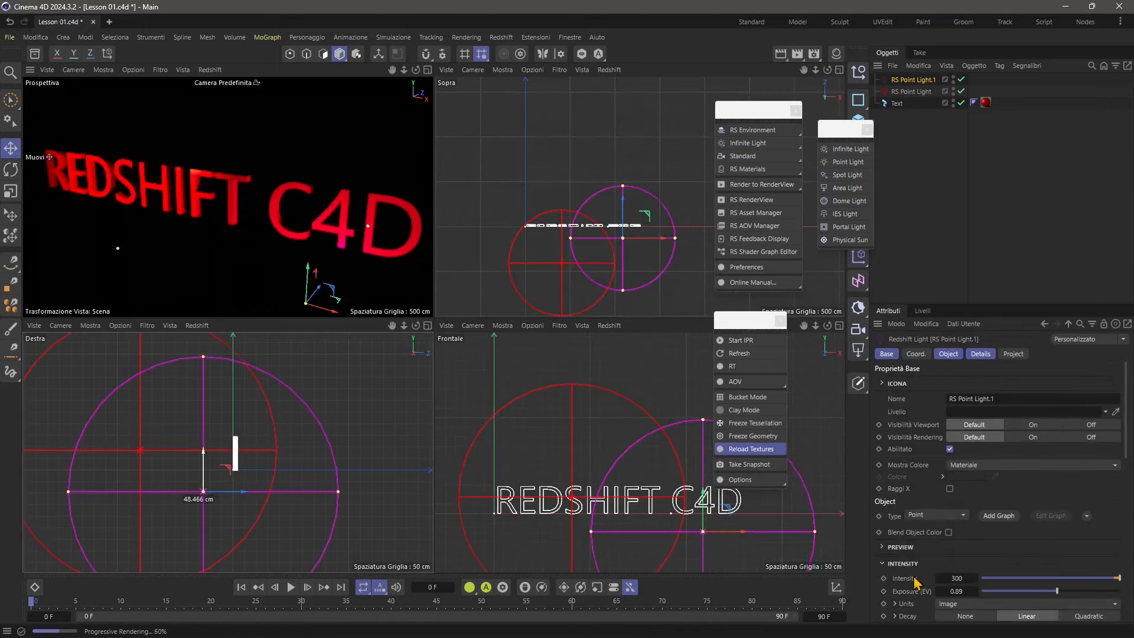
Raise the second point light's exposure to 2.839
mouse_move(1052, 591)
mouse_down()
mouse_move(1089, 594)
mouse_move(1066, 594)
mouse_up()
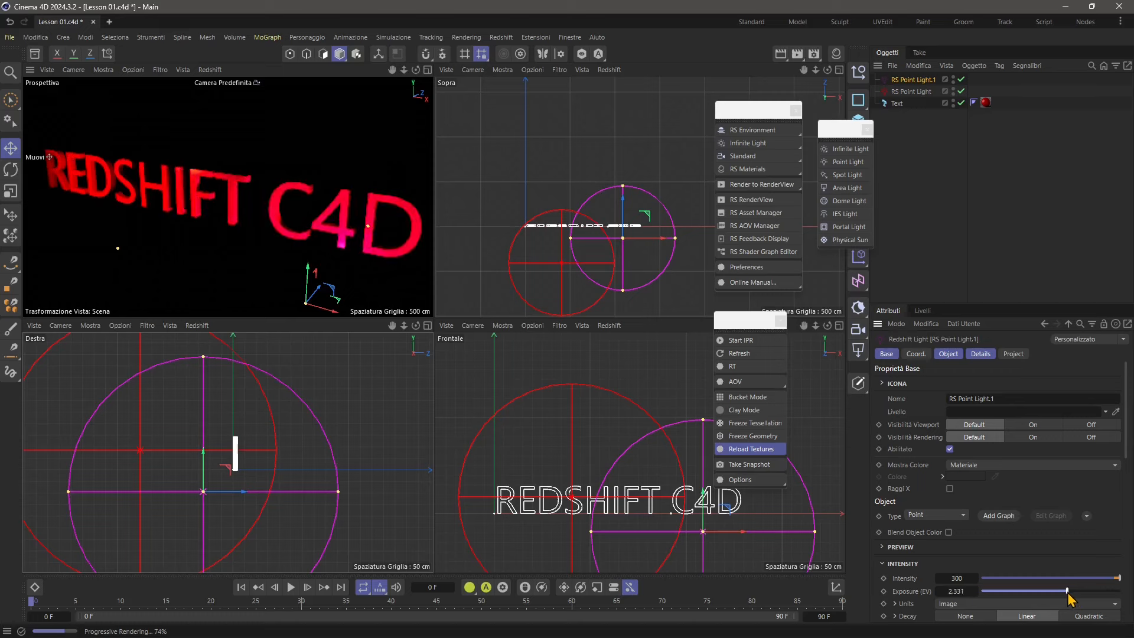
drag(1070, 594, 1071, 592)
Change the second point light's intensity units to Luminous Power (lm) and raise its exposure further
drag(1125, 430, 1119, 482)
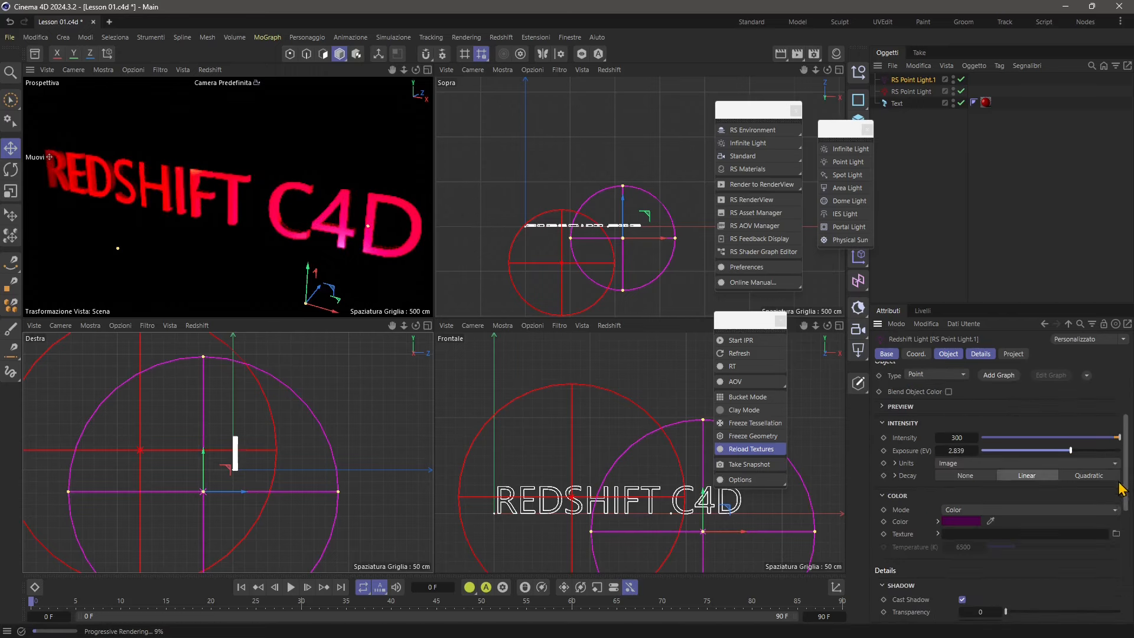
click(971, 464)
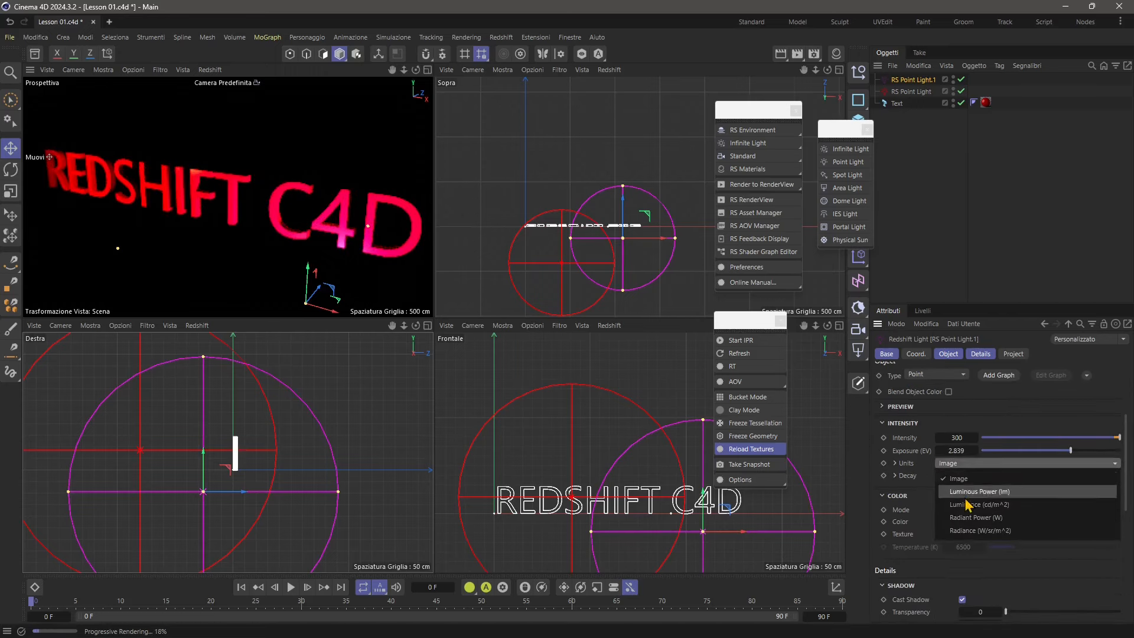
click(967, 493)
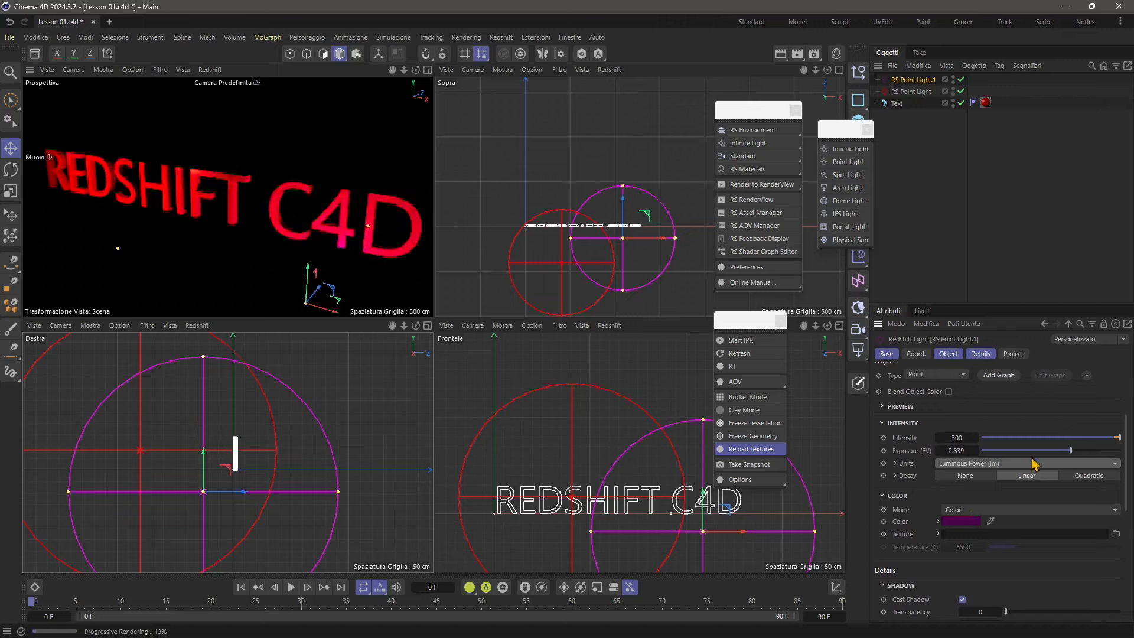
drag(1070, 454, 1082, 452)
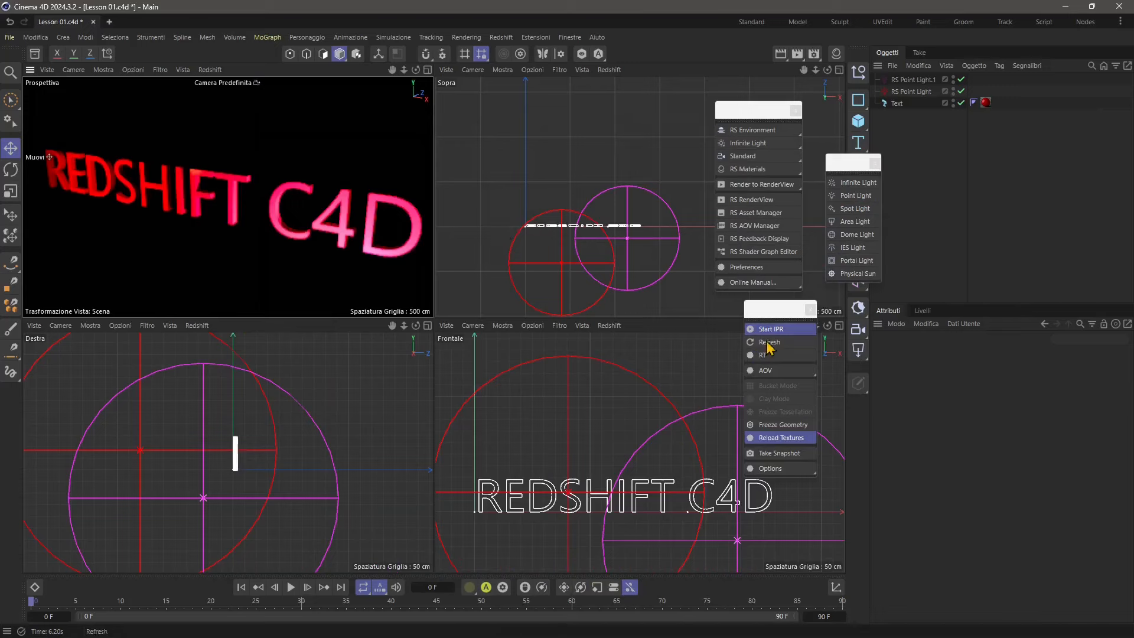
Raise the first point light slightly and shift it toward the start of REDSHIFT, a little farther from the text
click(561, 262)
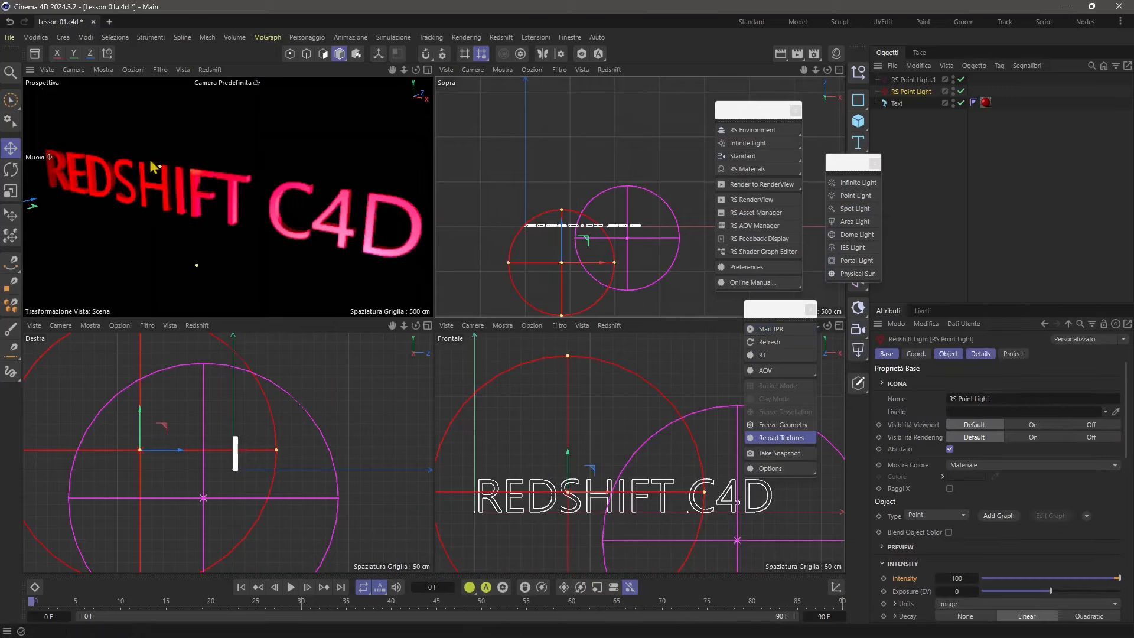
drag(568, 240, 565, 236)
drag(137, 420, 160, 404)
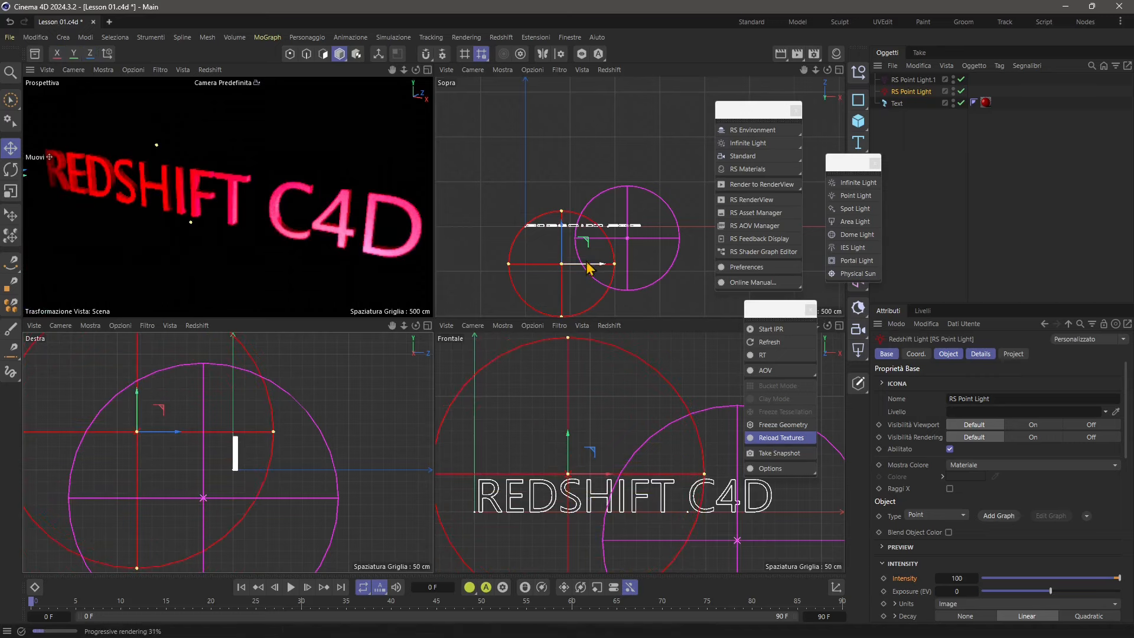
drag(589, 242, 581, 252)
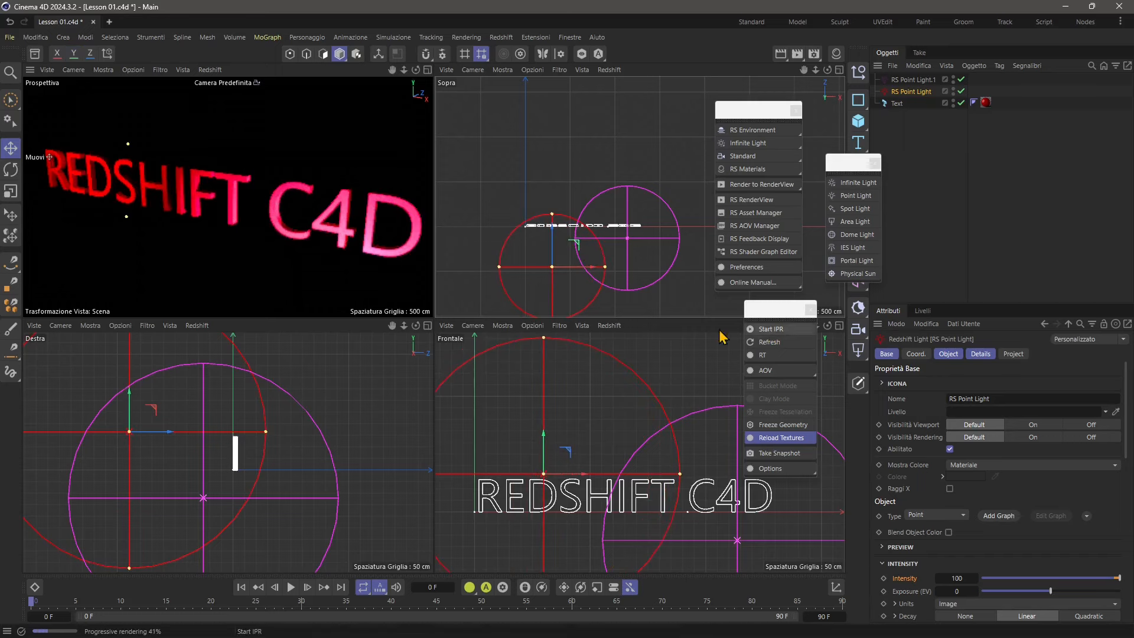
Restart the live IPR preview and toggle its RT mode off and back on
click(377, 145)
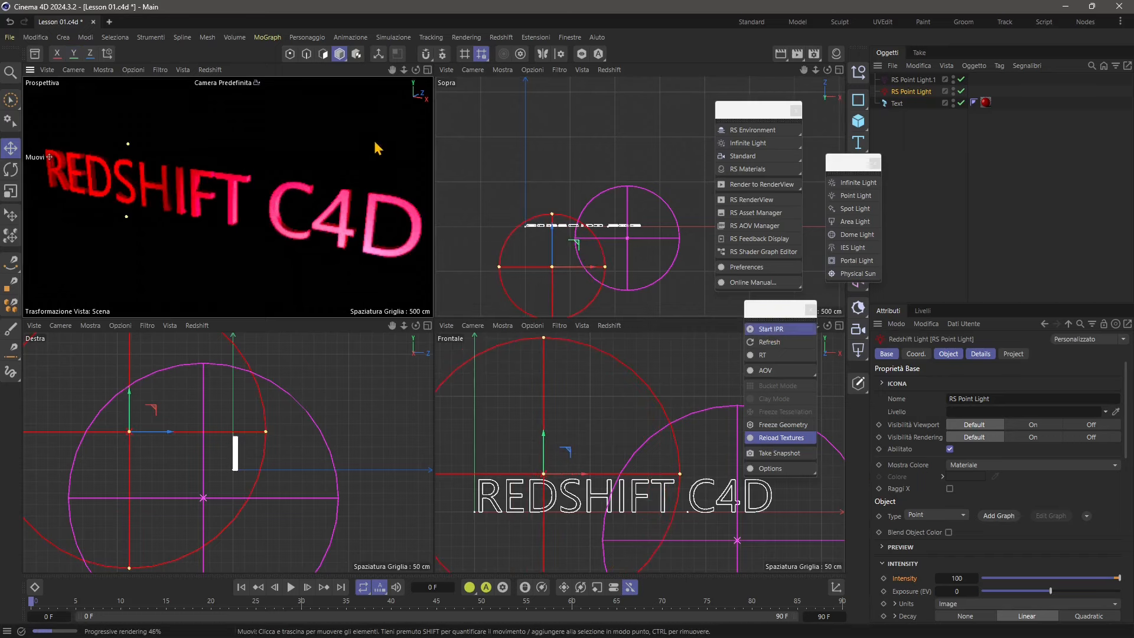
click(777, 330)
click(777, 329)
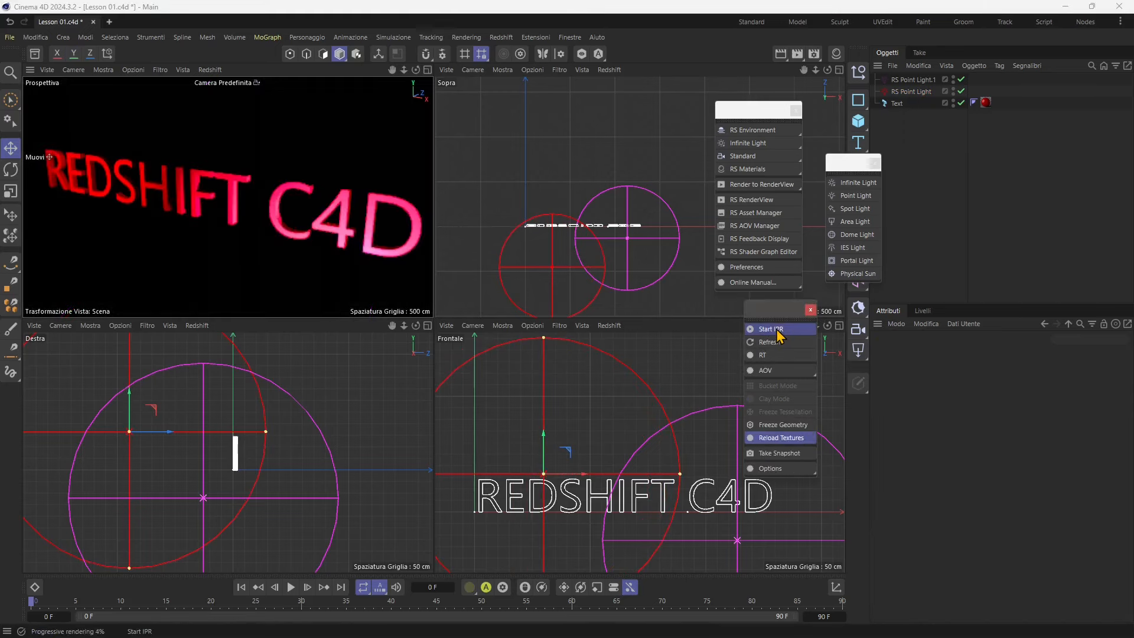
mouse_move(766, 356)
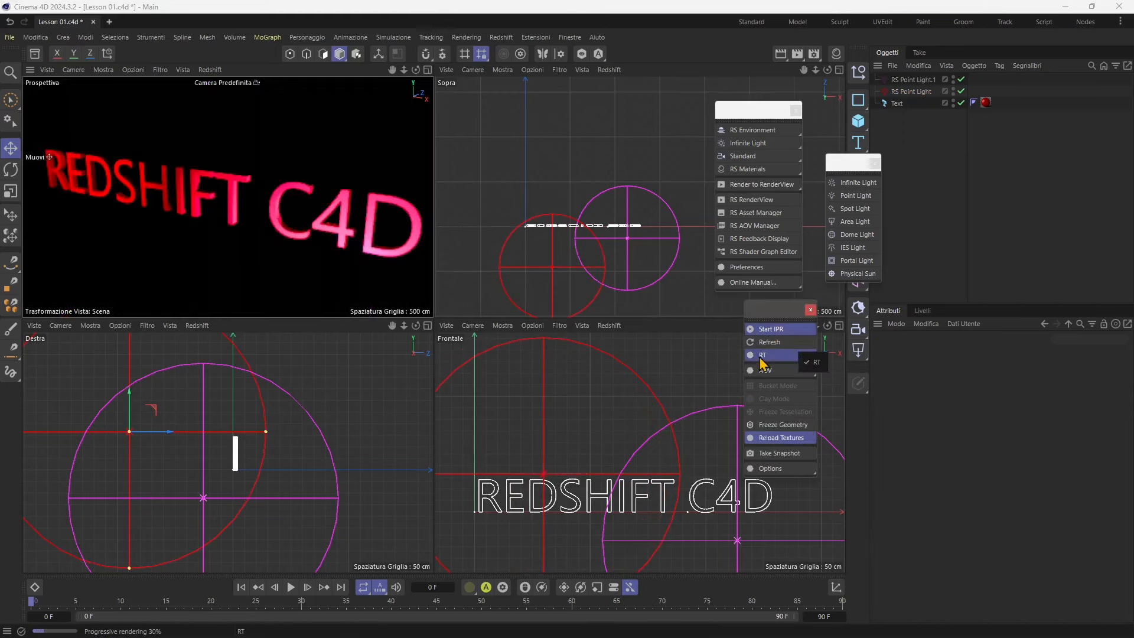
click(815, 365)
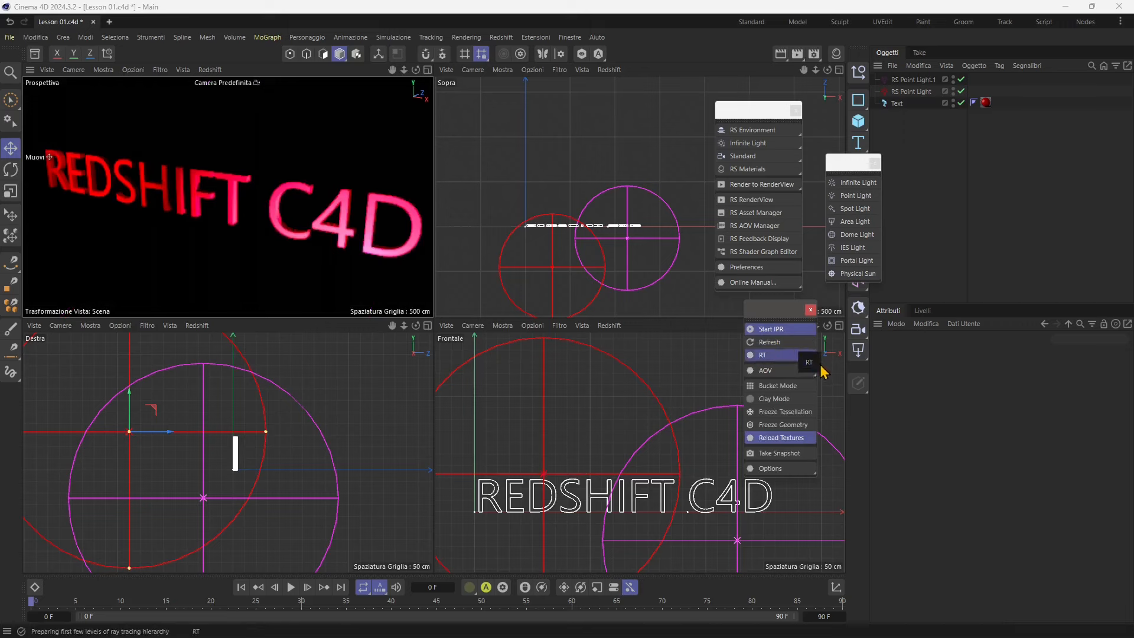
click(812, 364)
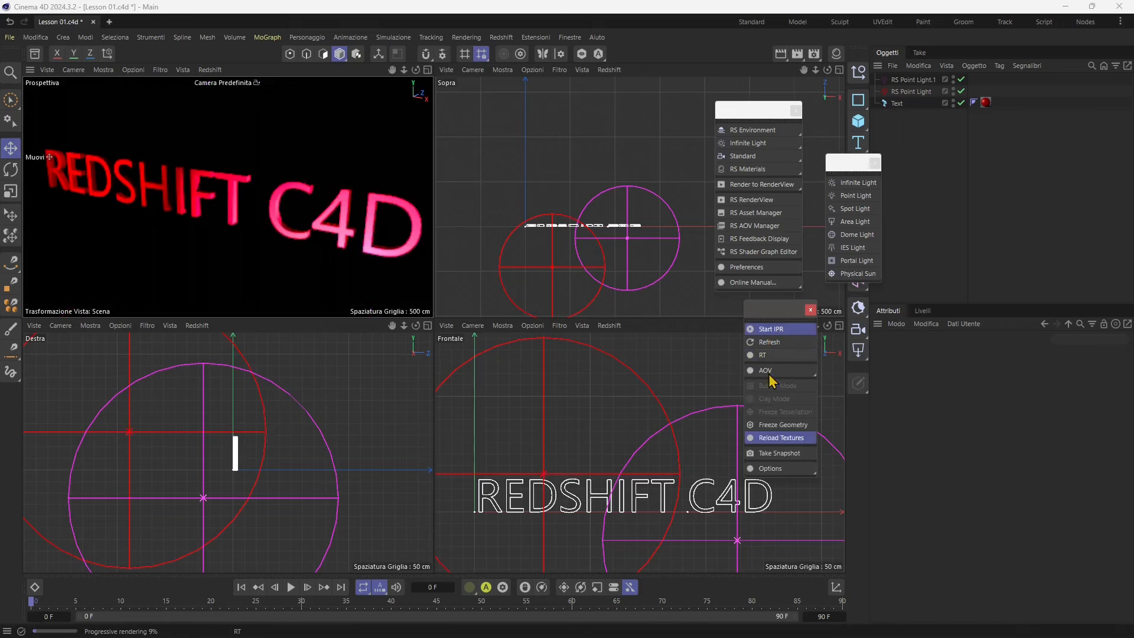
drag(773, 311, 766, 320)
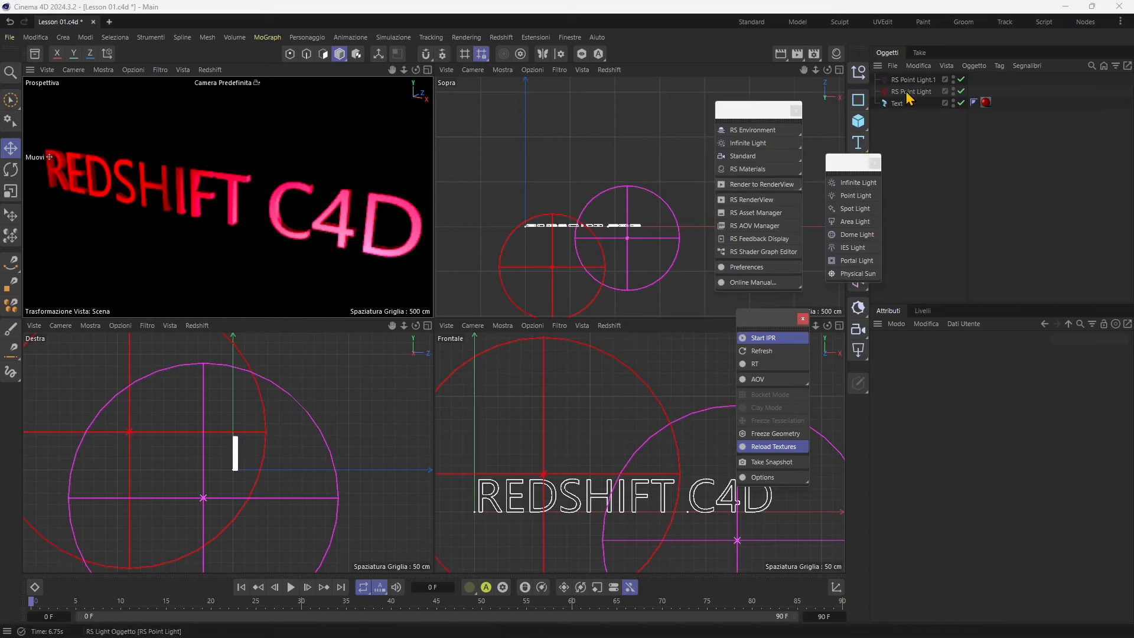
Show the text's red material properties, and view the RS Asset Manager and the RS AOV Manager, closing each one
click(985, 102)
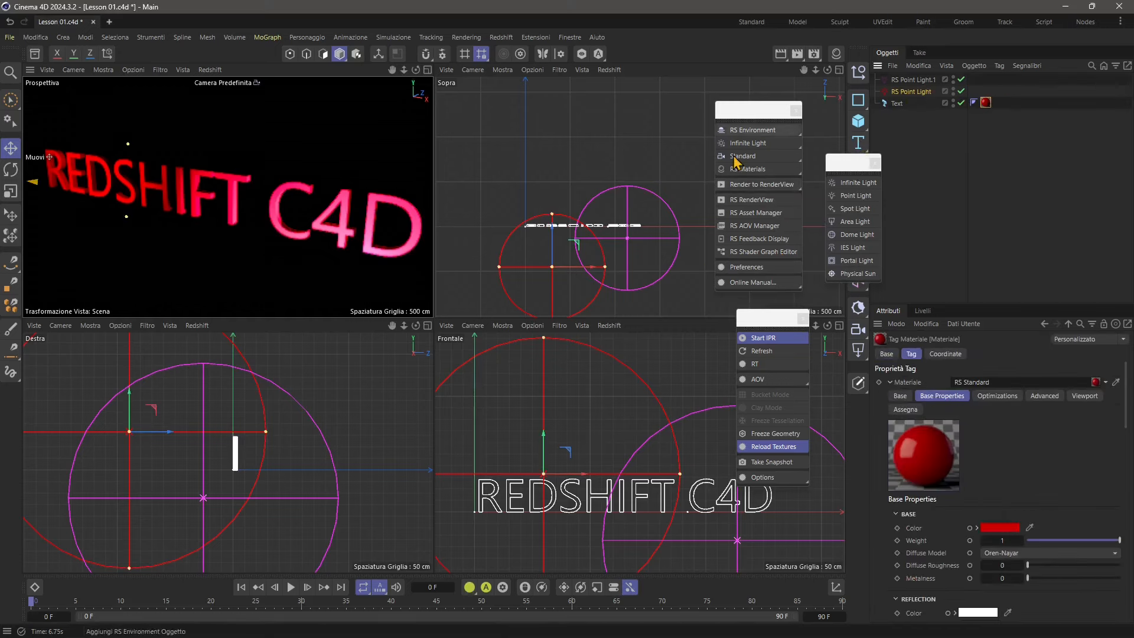
click(764, 214)
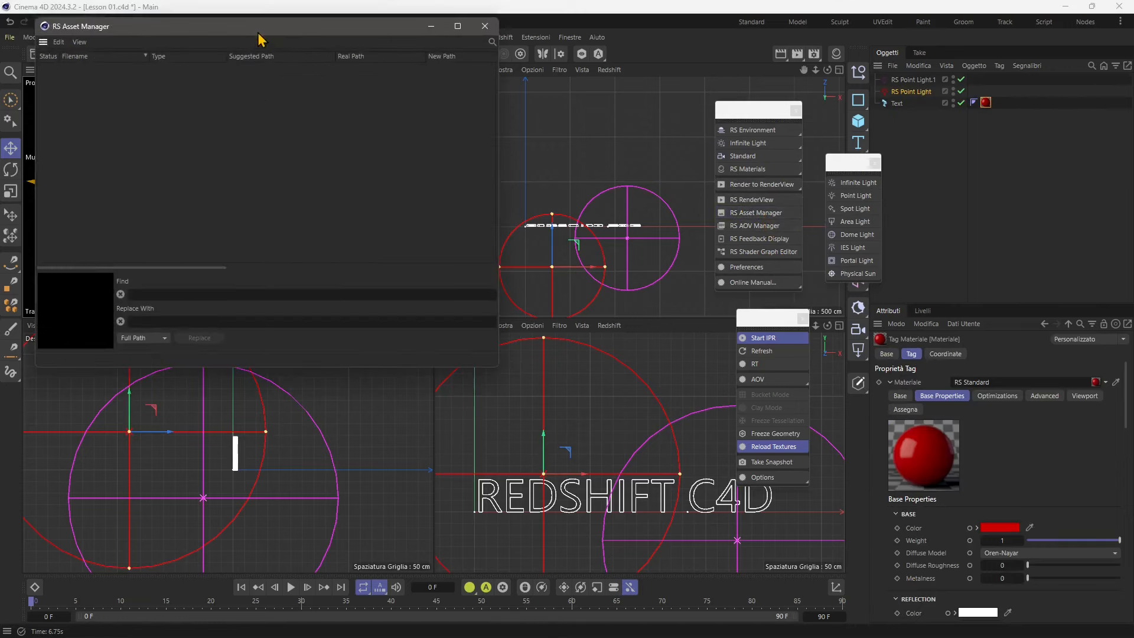
drag(258, 34, 316, 88)
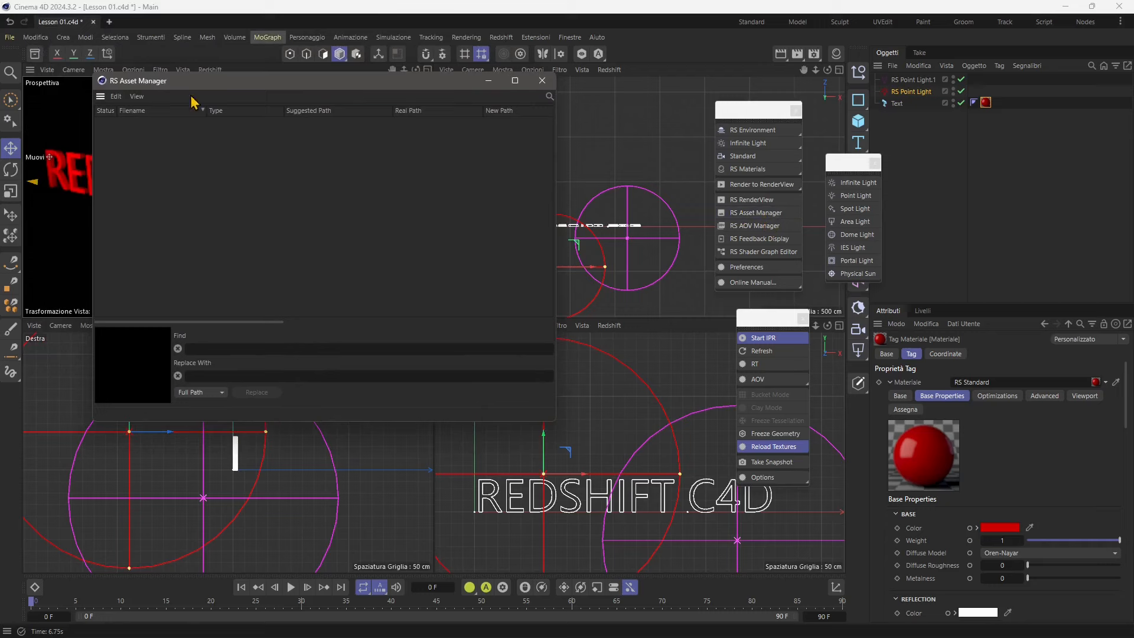
click(542, 81)
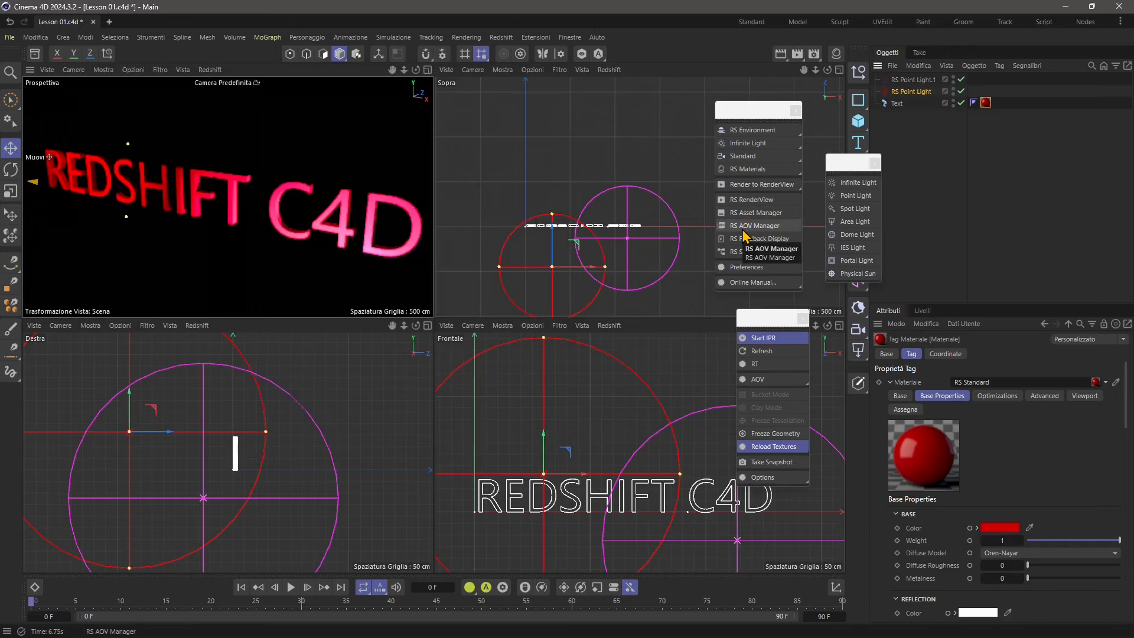
click(744, 227)
drag(747, 228, 531, 197)
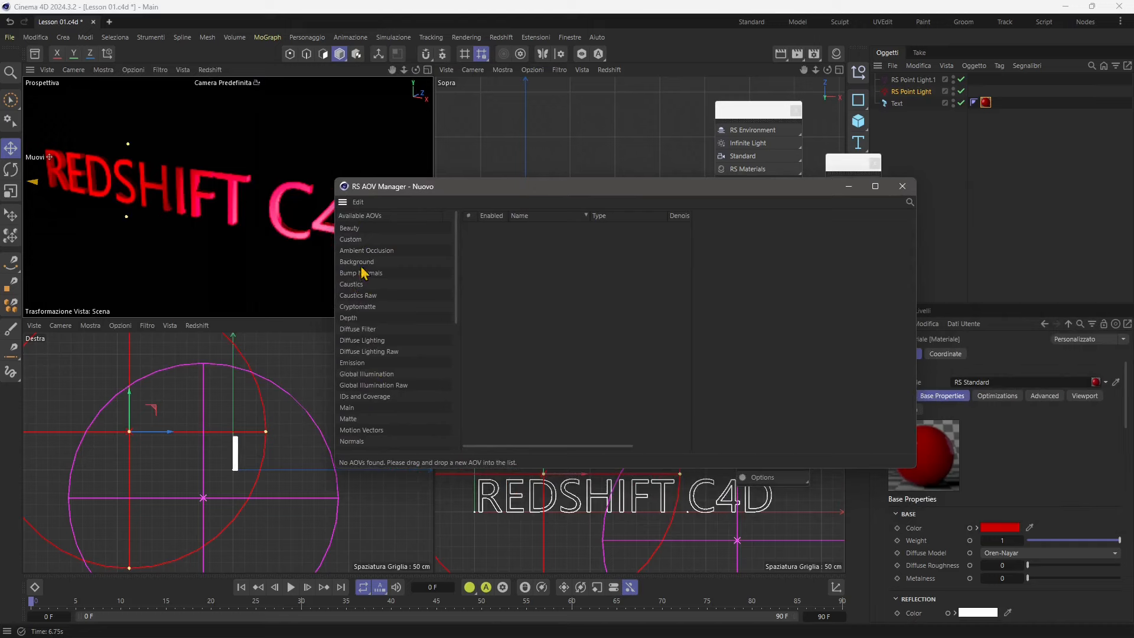
click(904, 188)
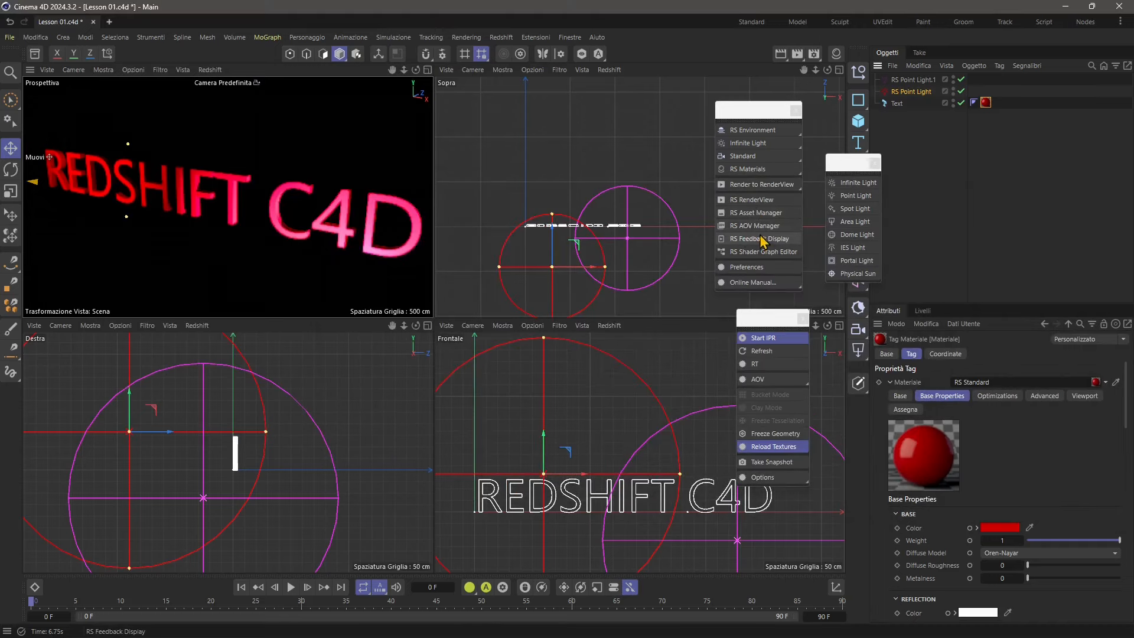
Open the Redshift preferences, set the interface language to English (en-US), and close the preferences
click(771, 270)
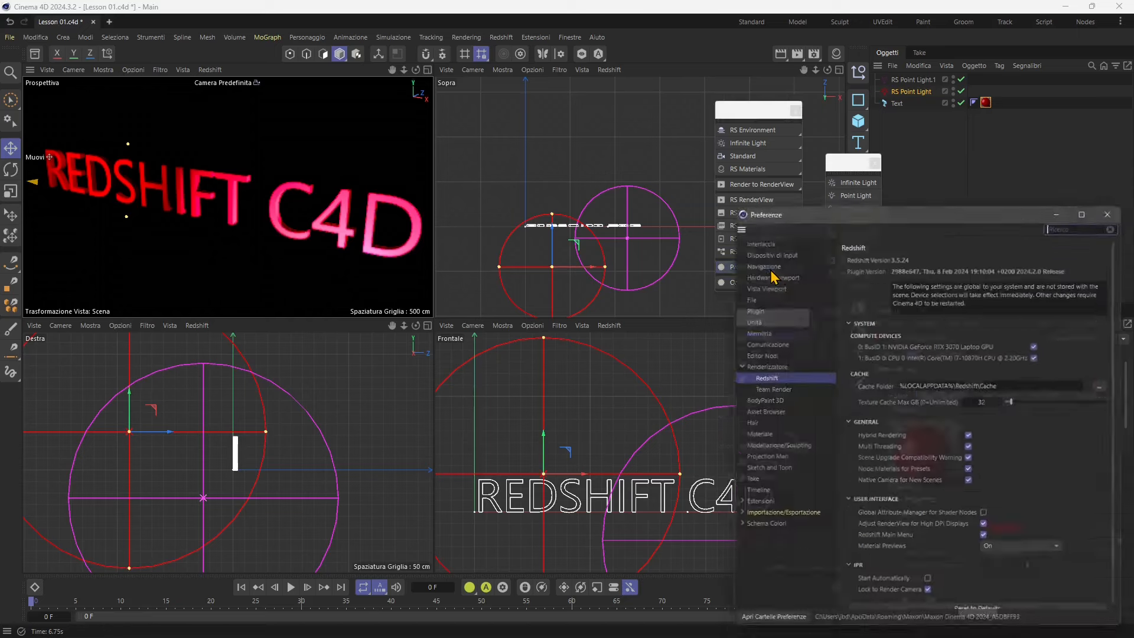
drag(866, 205, 487, 152)
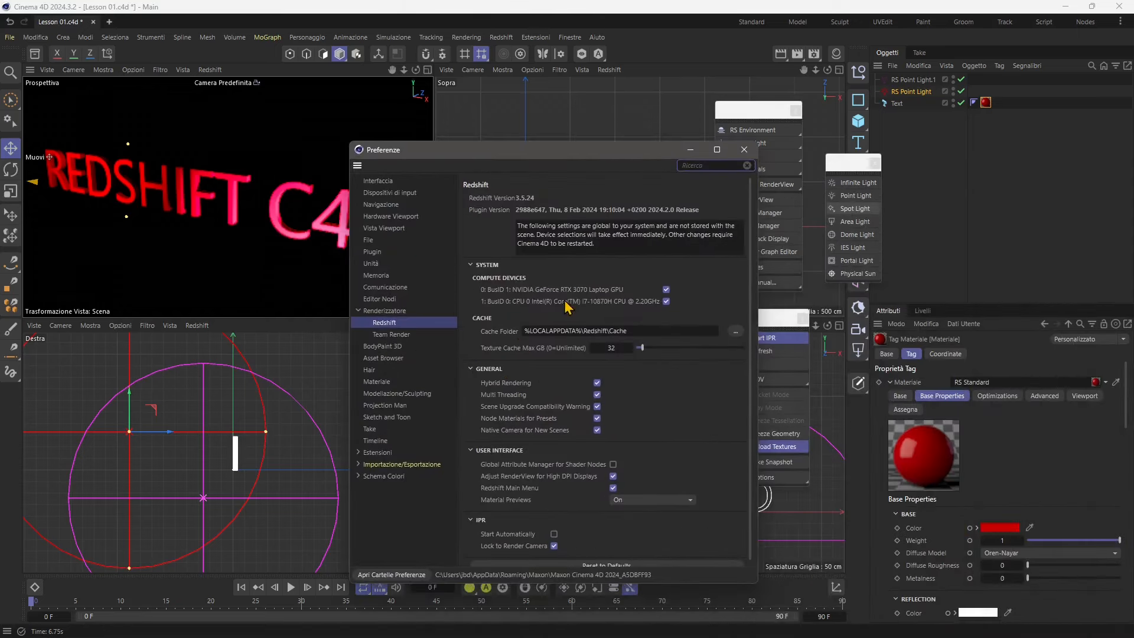
click(392, 182)
click(591, 198)
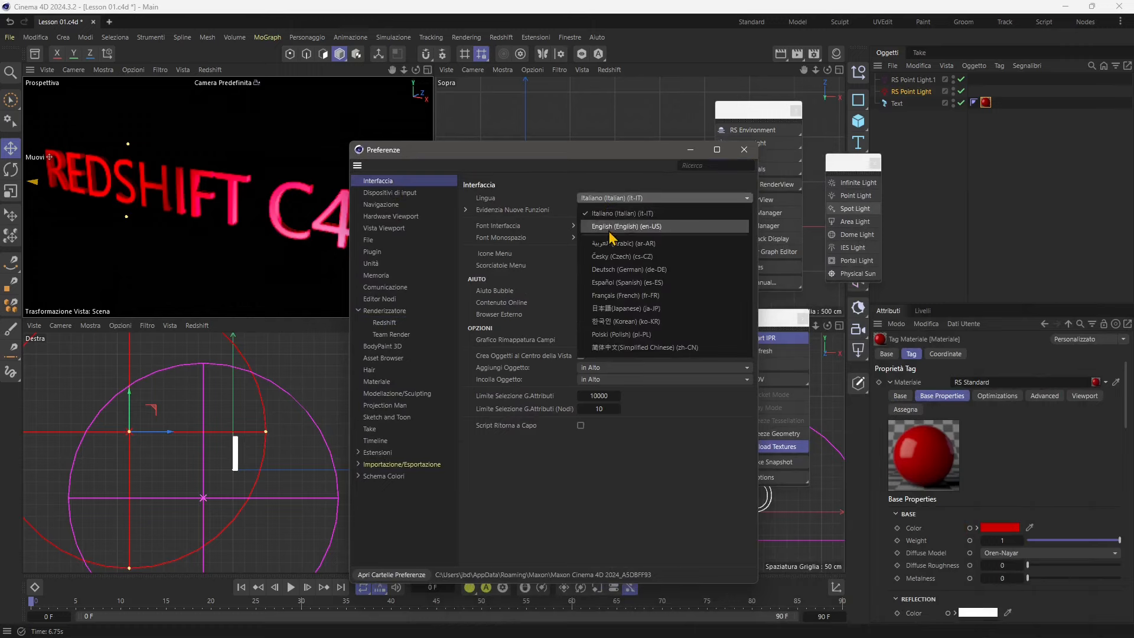
click(609, 222)
click(655, 368)
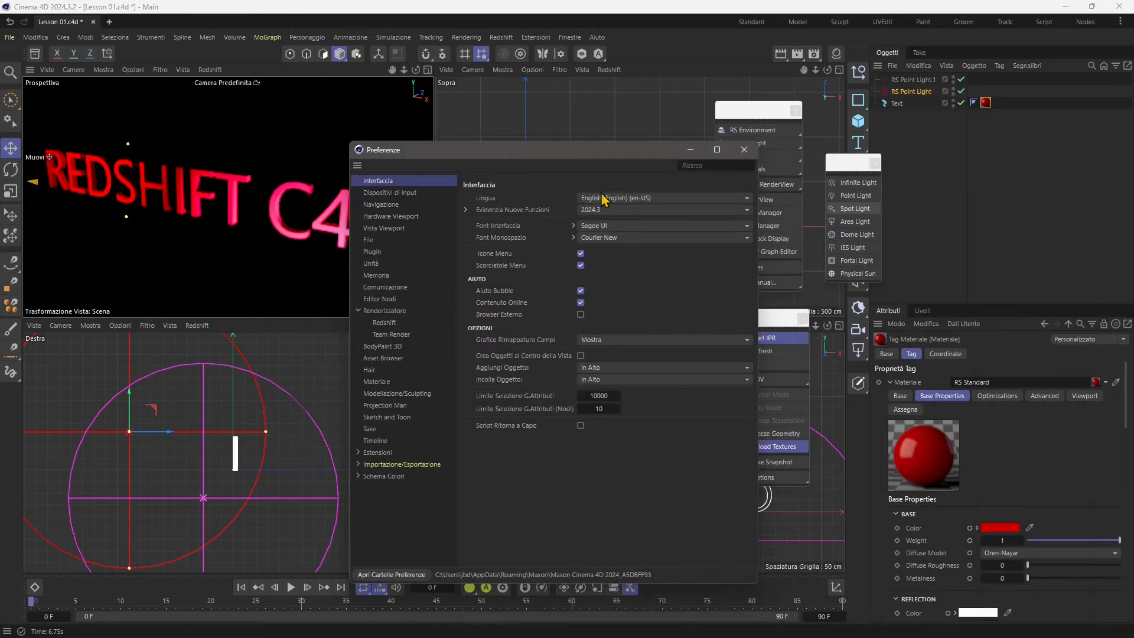
click(744, 150)
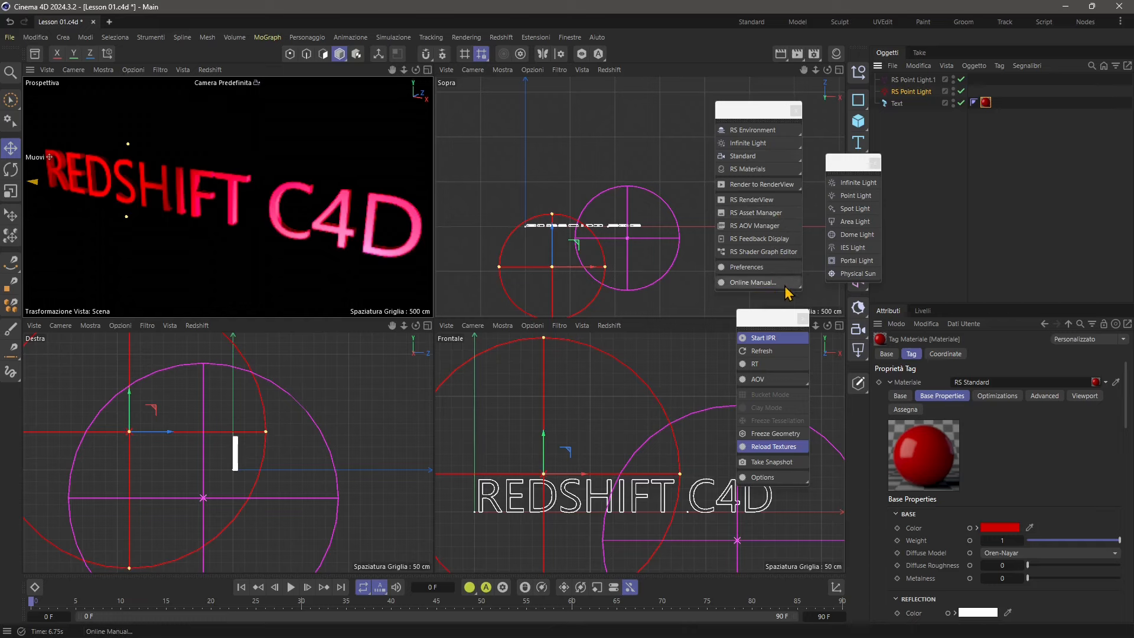
Open the Redshift page of the render settings in a widened window and compare the Production rendering engine with RT
click(799, 287)
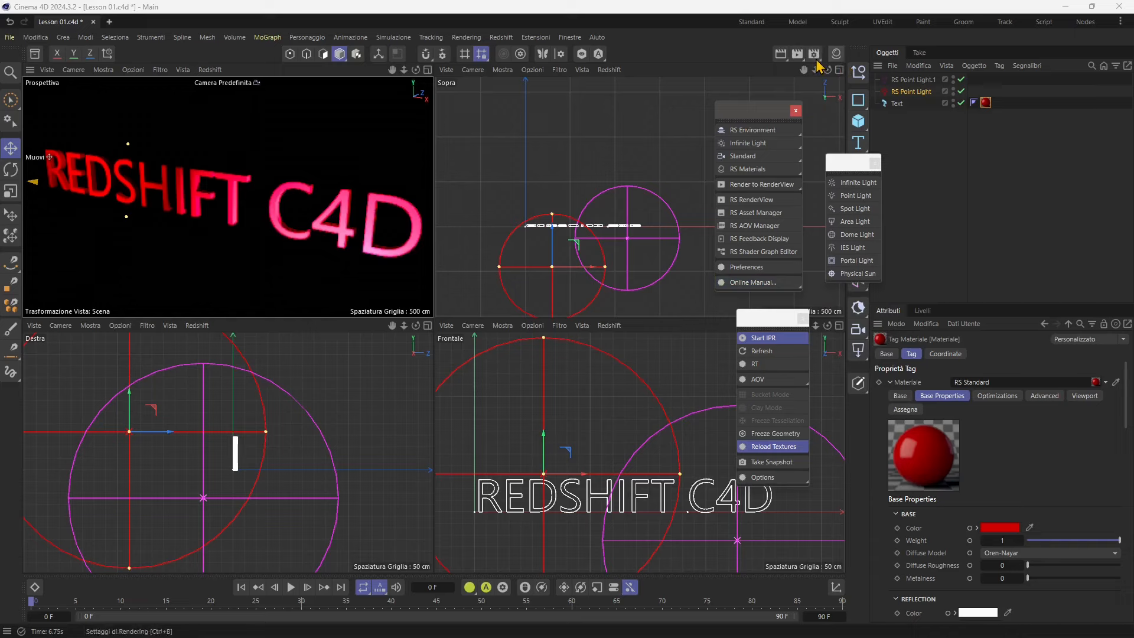
click(814, 54)
drag(747, 50, 76, 83)
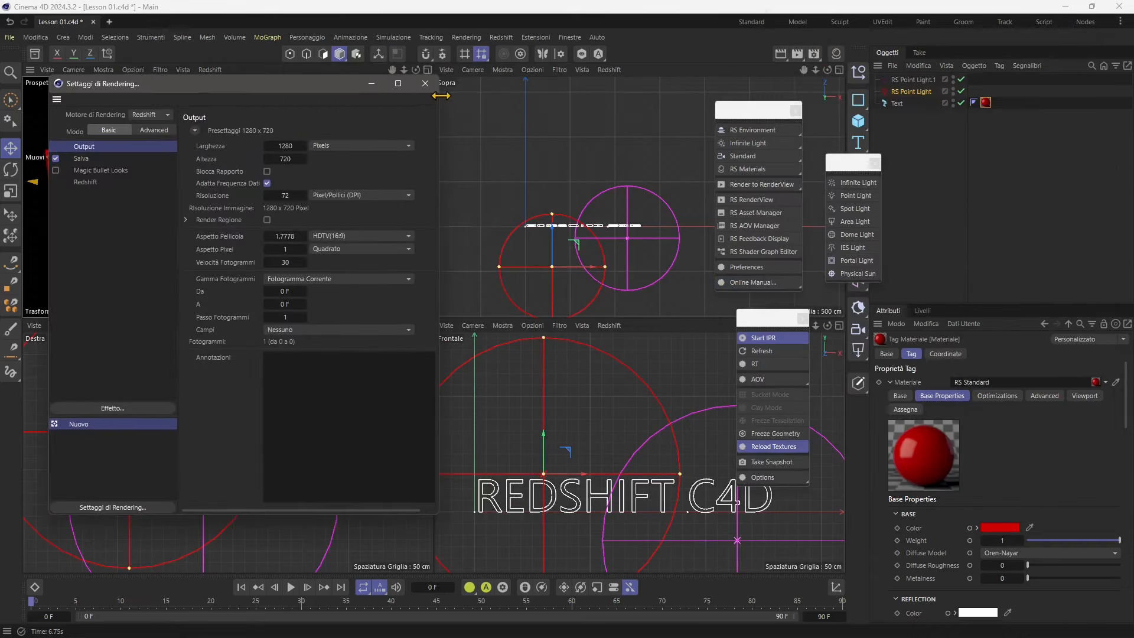
drag(440, 95, 698, 95)
click(84, 182)
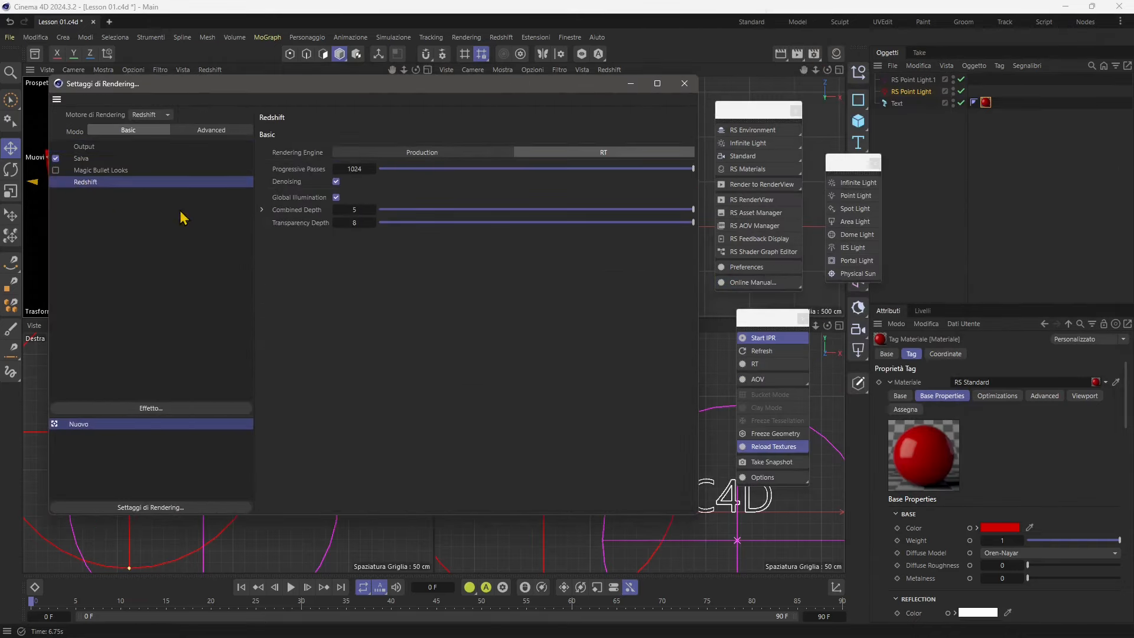
click(450, 153)
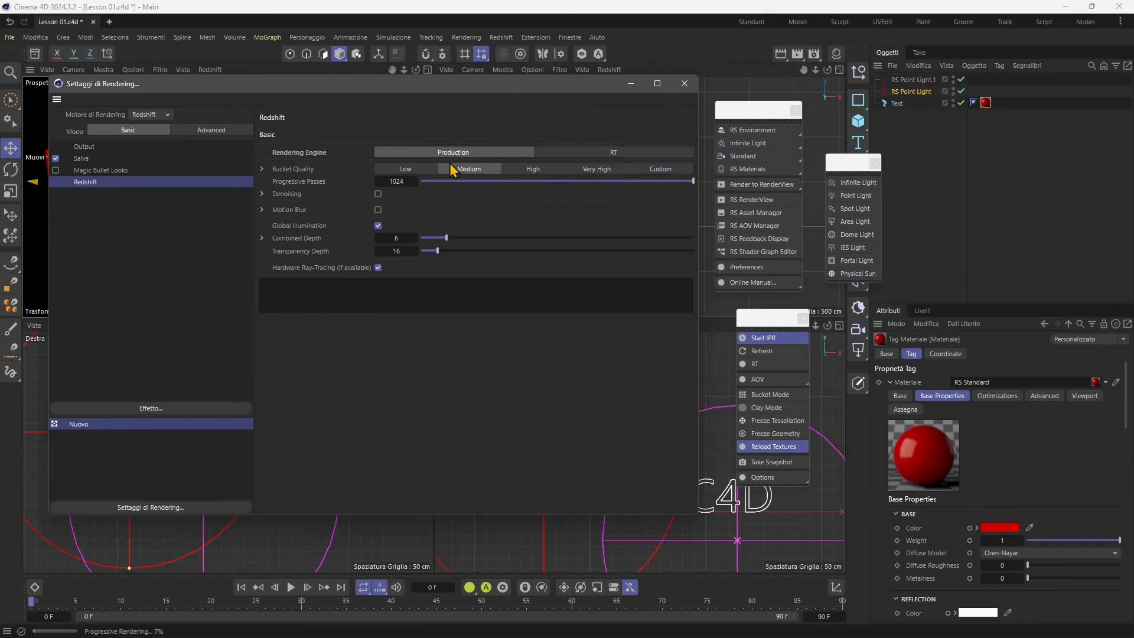
click(574, 153)
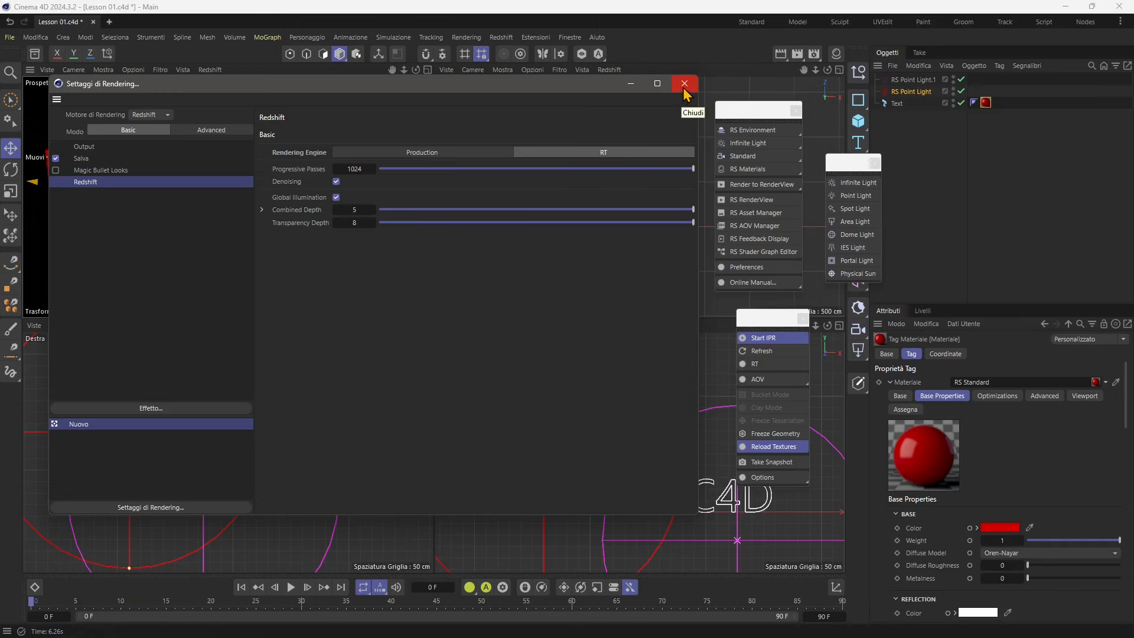
Shrink the render settings window and place it below the text in the perspective view
drag(506, 96, 455, 354)
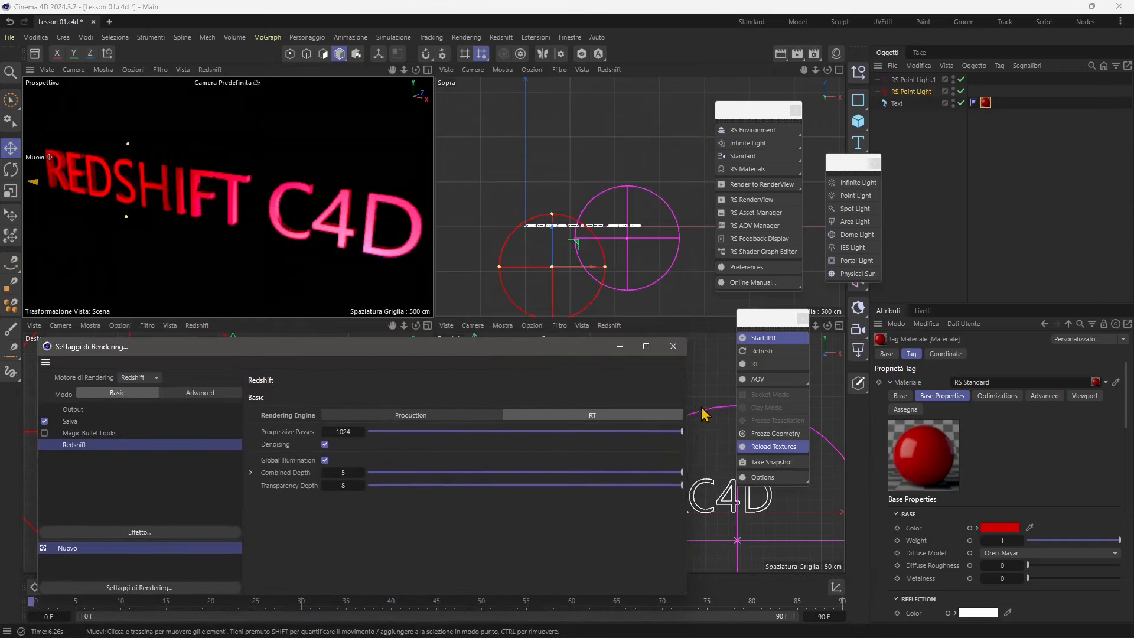
drag(687, 395, 427, 393)
drag(304, 355, 299, 307)
drag(422, 327, 450, 328)
drag(345, 304, 361, 307)
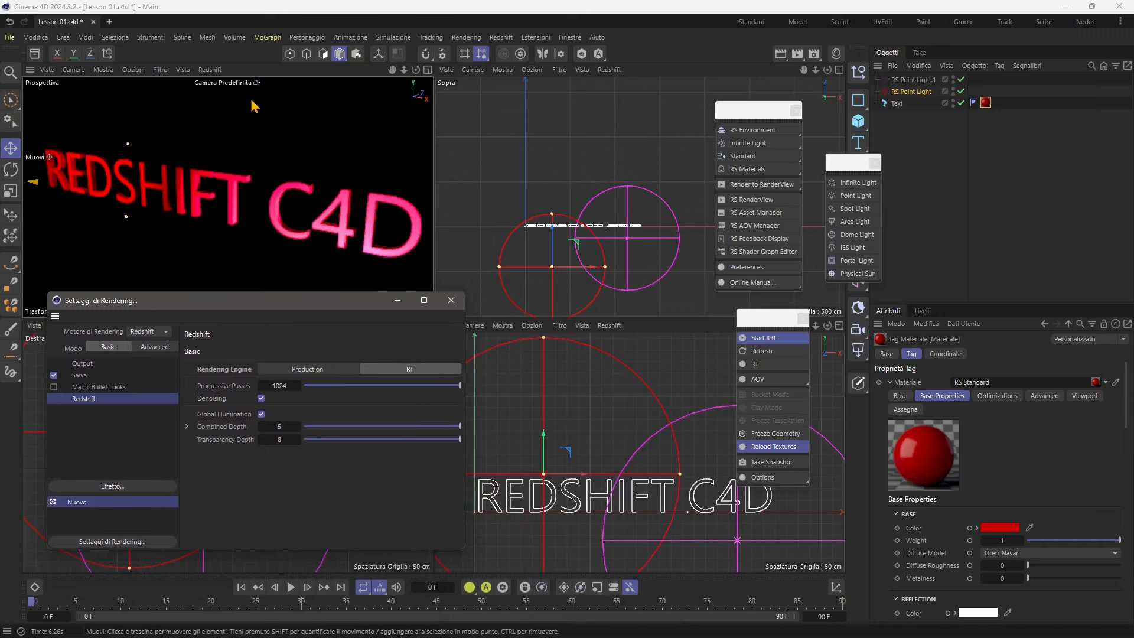